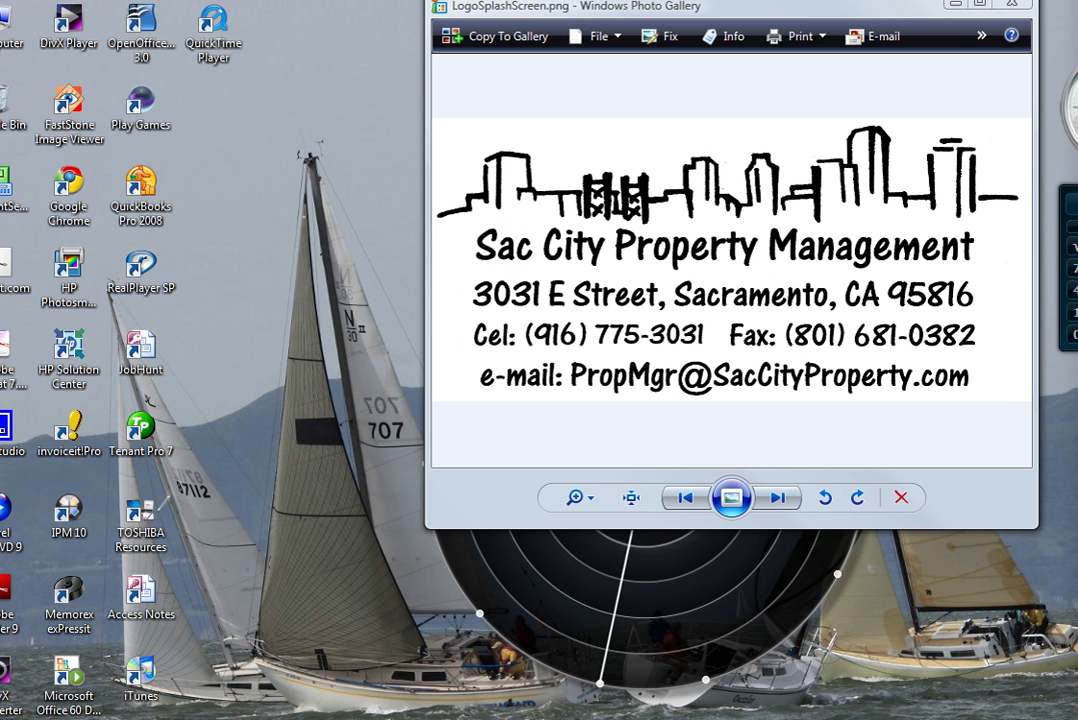
Follow the PropMgr.zip download link in the Word file Document2 and start the regular download from Easy Share
mouse_move(455, 719)
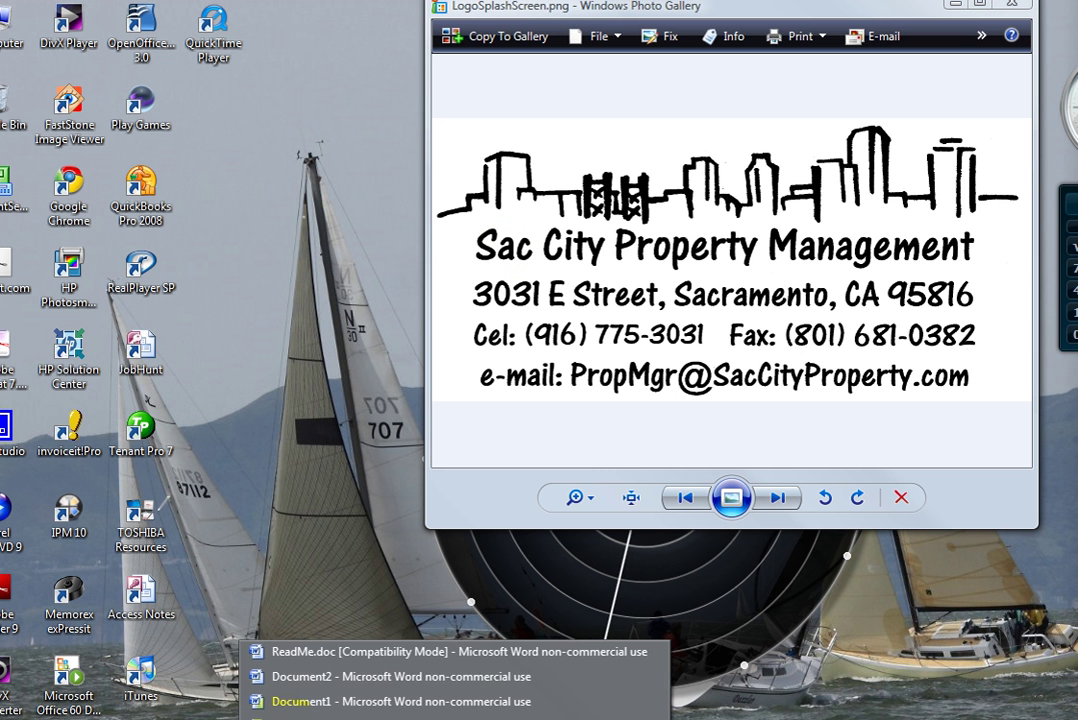
left_click(290, 680)
triple_click(285, 394)
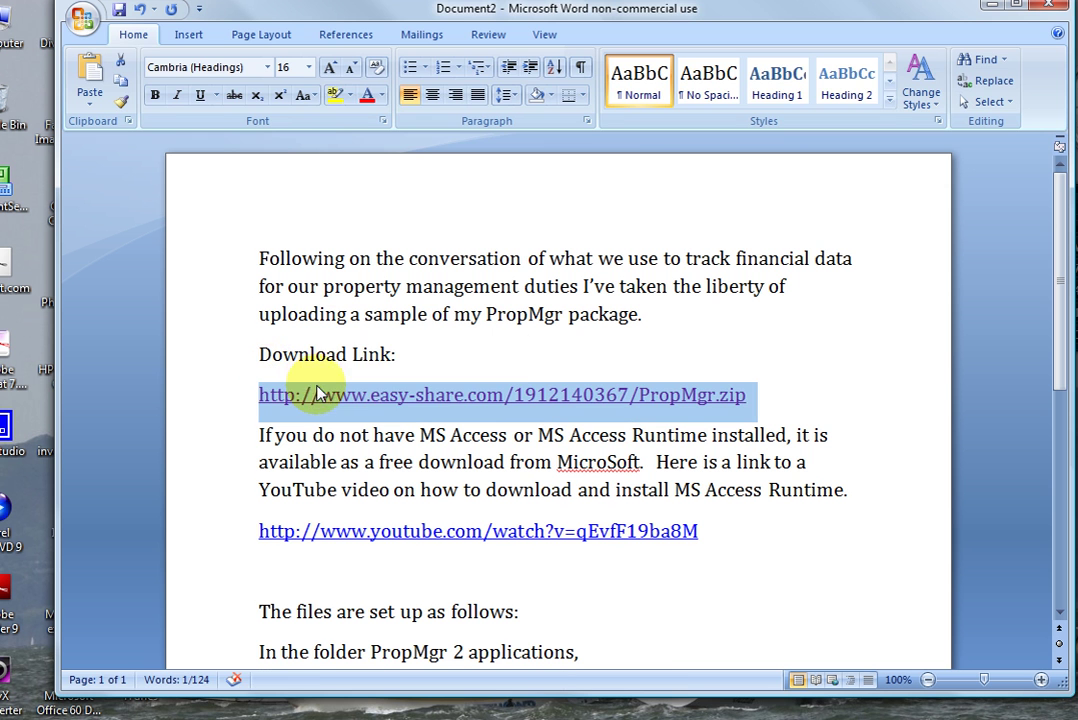
left_click(392, 398, "ctrl")
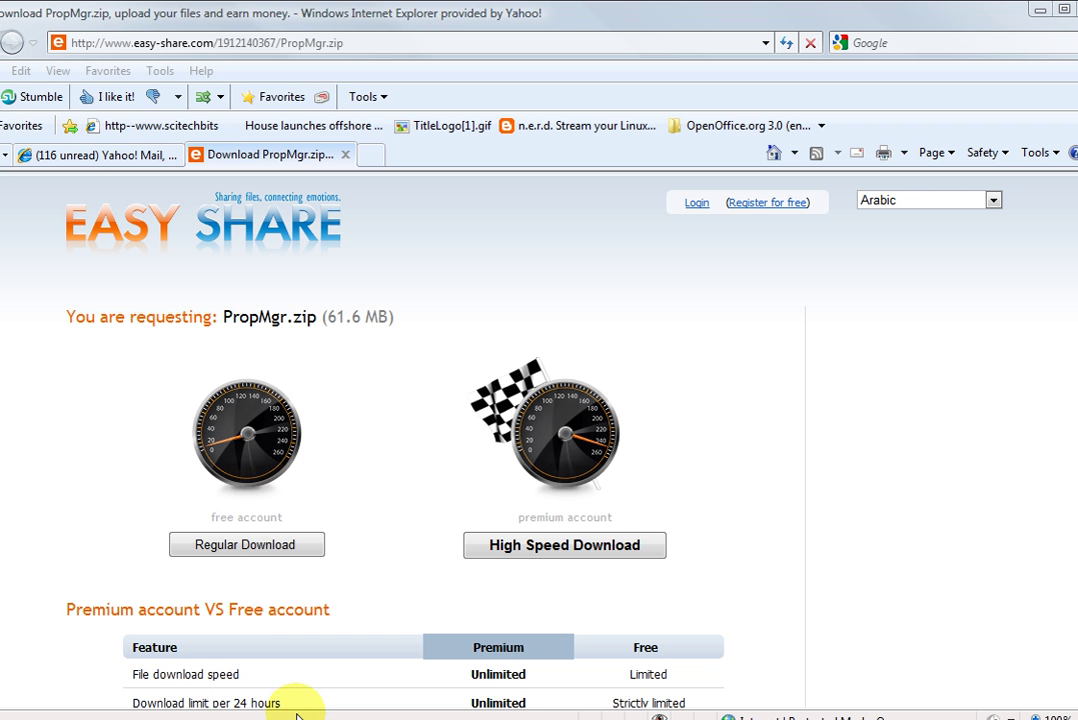
left_click(229, 553)
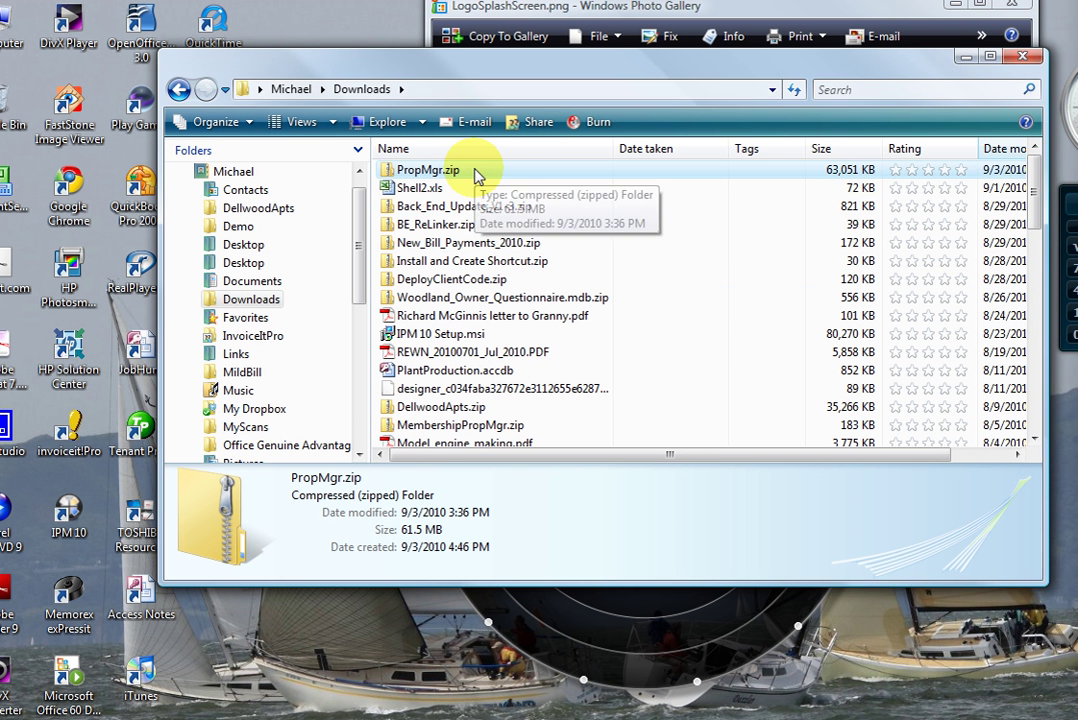
Extract all files of PropMgr.zip from the Downloads folder into the Demo folder of the home directory
double_click(475, 172)
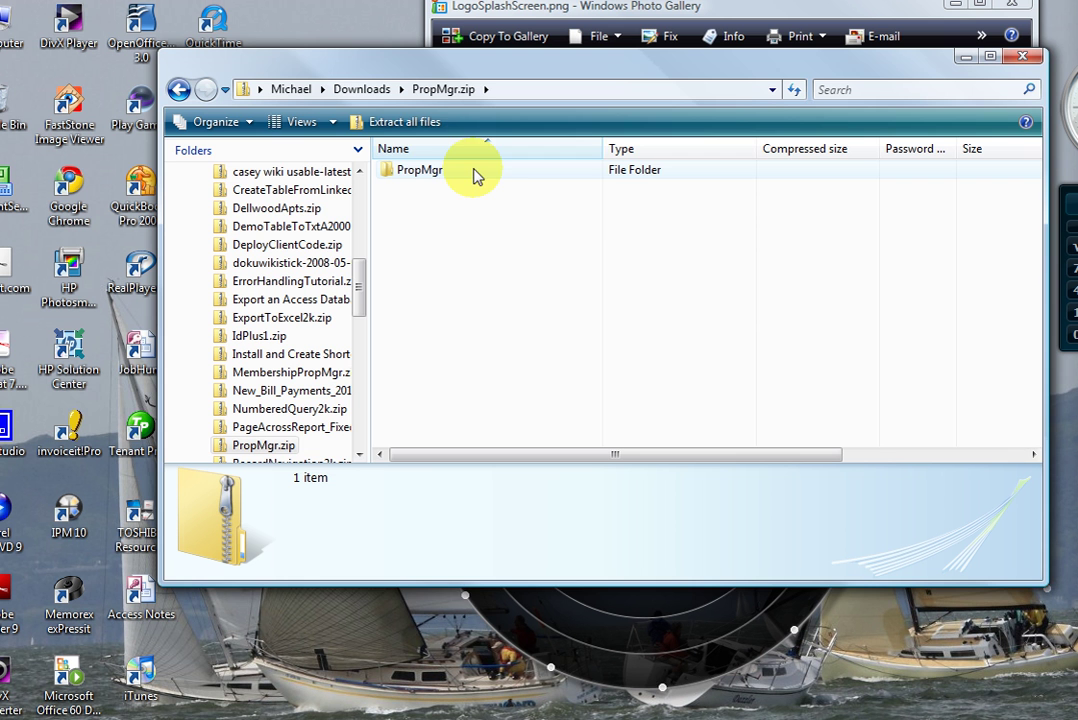
left_click(397, 123)
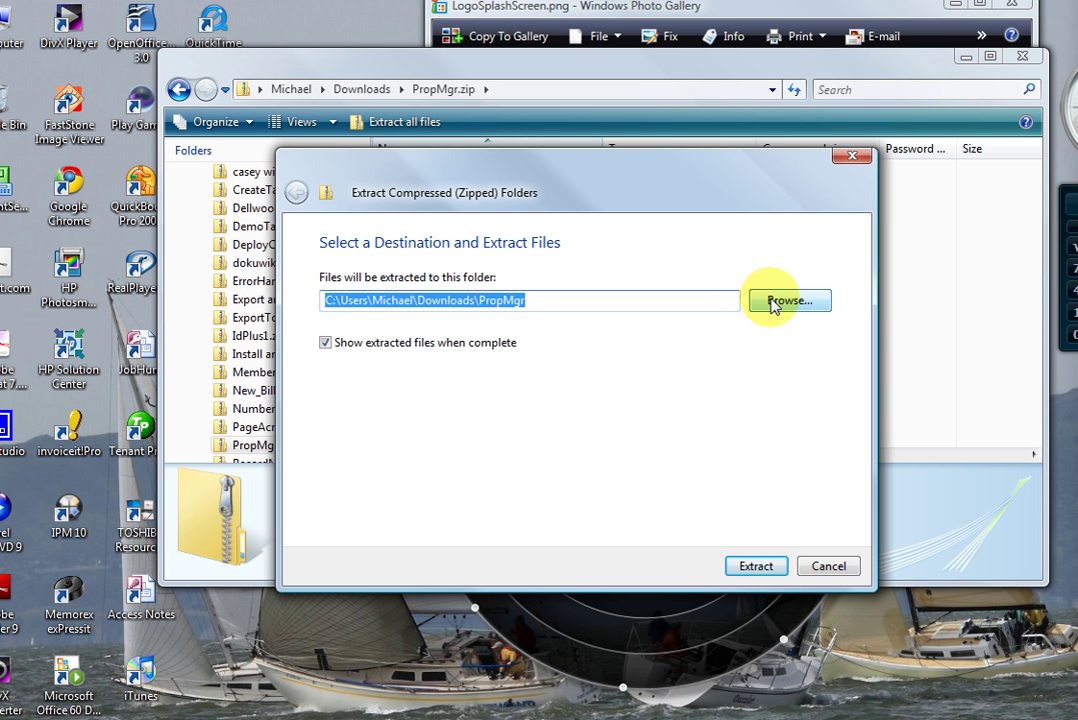
left_click(770, 299)
double_click(492, 328)
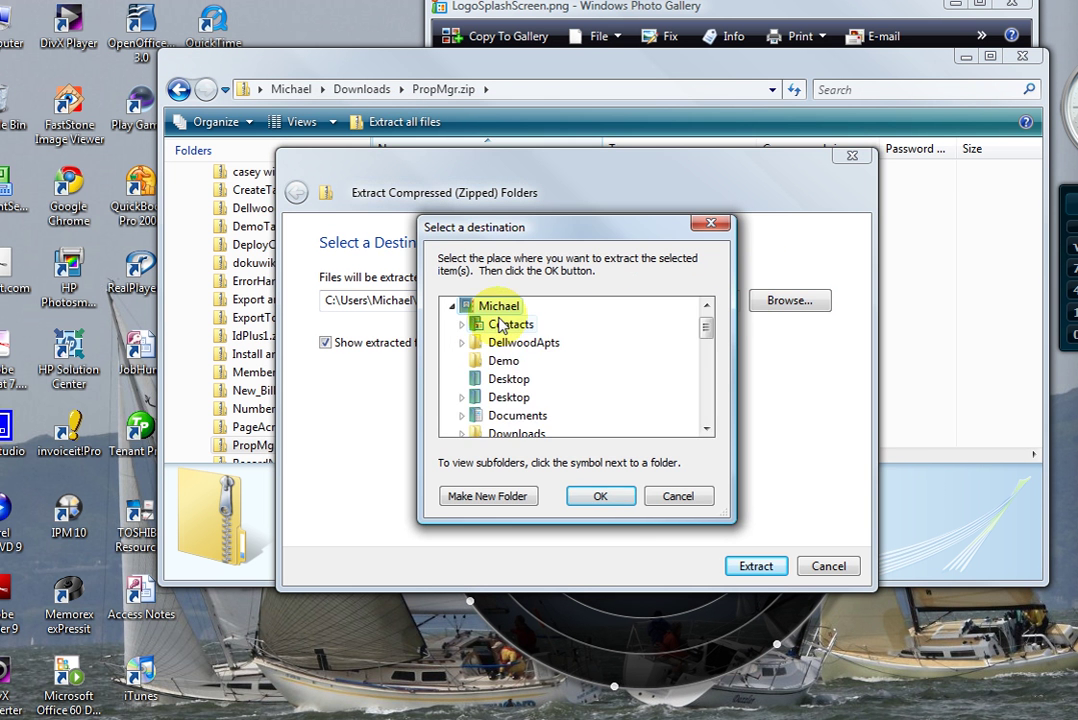
left_click(500, 362)
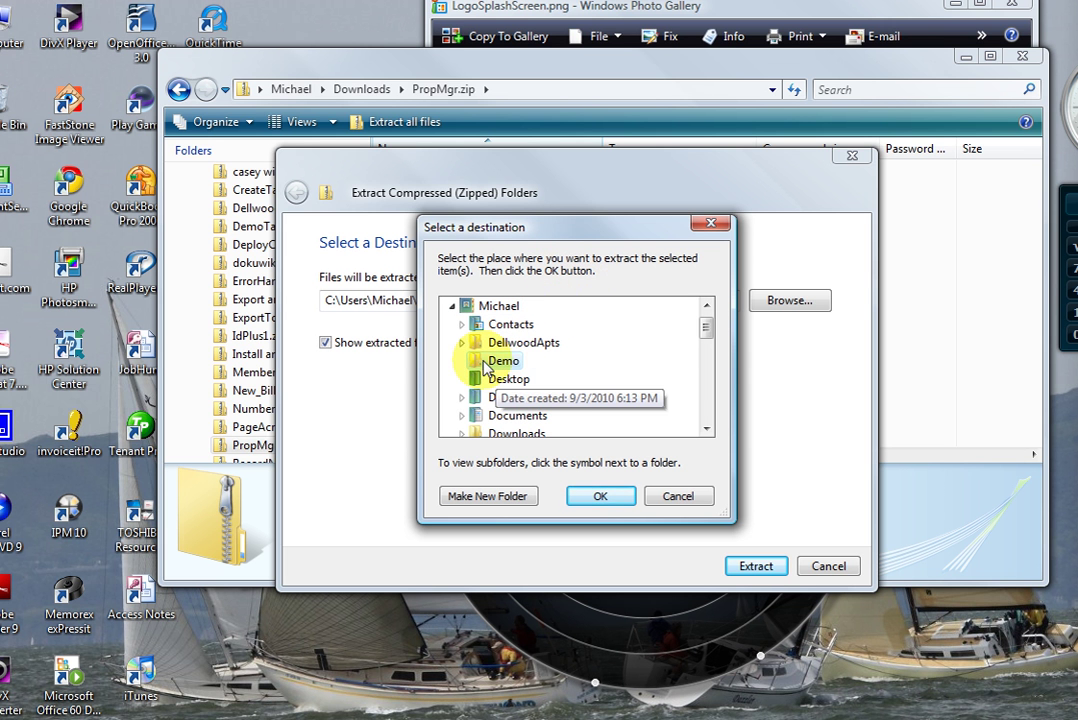
left_click(600, 494)
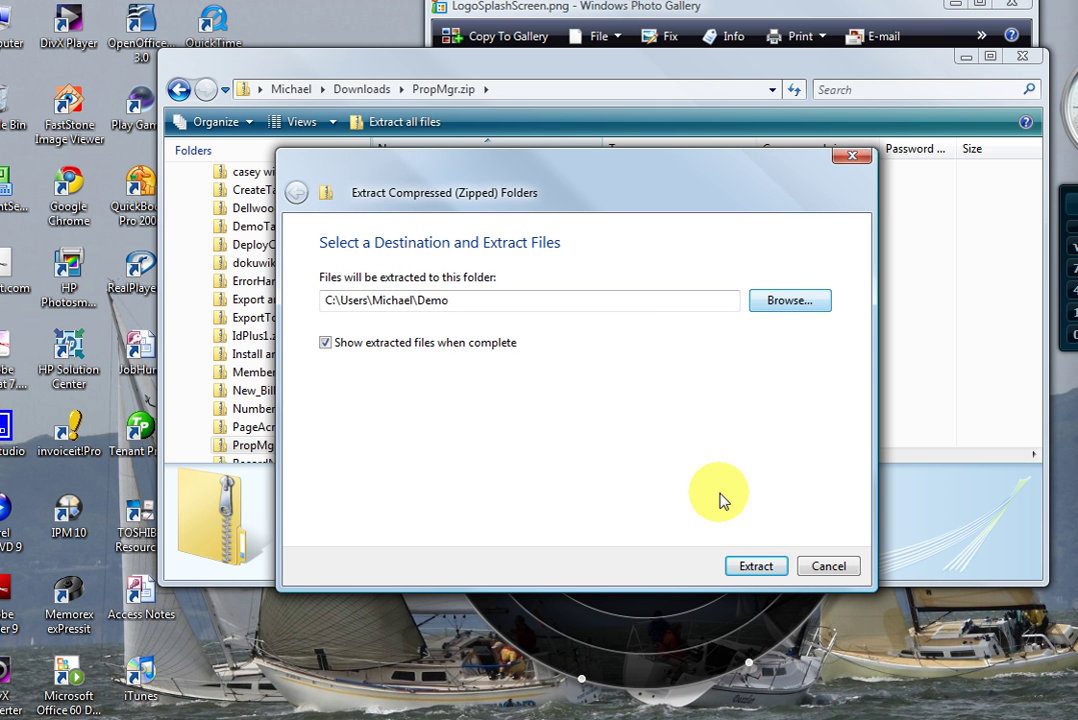
left_click(755, 566)
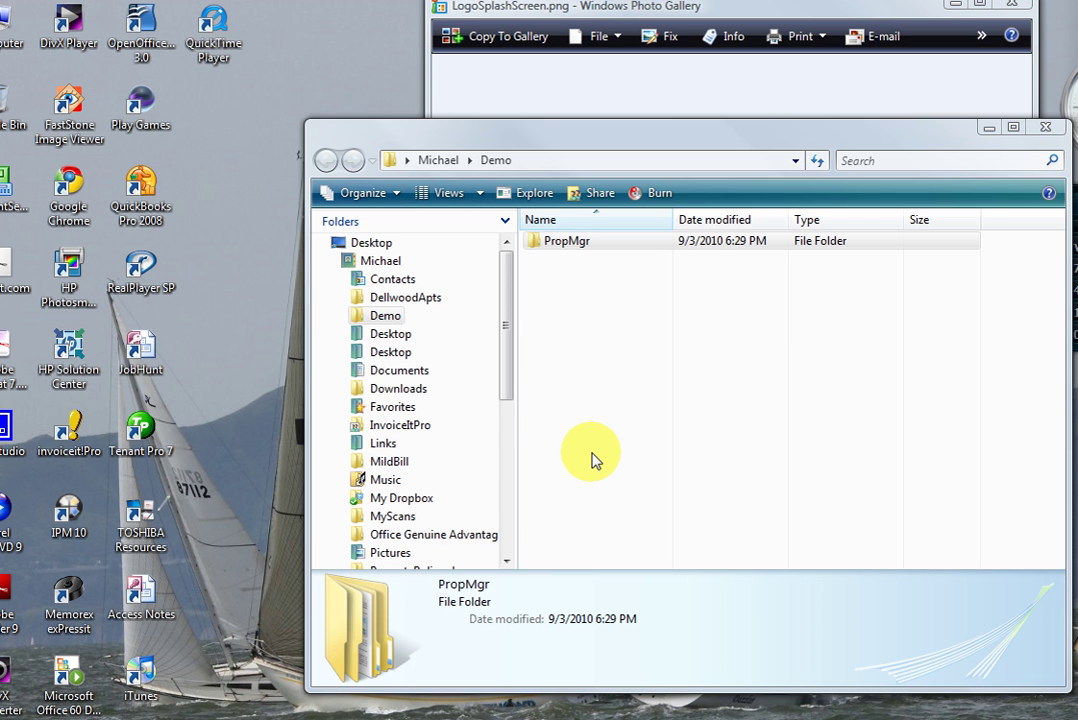
Browse the extracted PropMgr folder down to Data\Sample to examine the sample data files
double_click(560, 245)
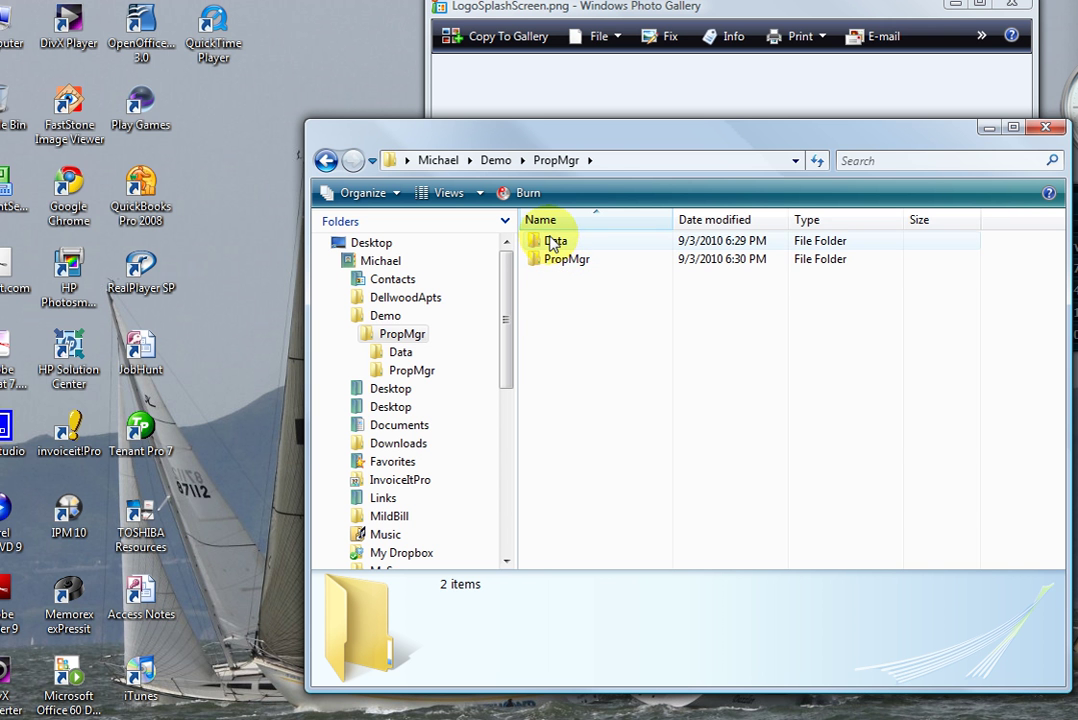
double_click(553, 241)
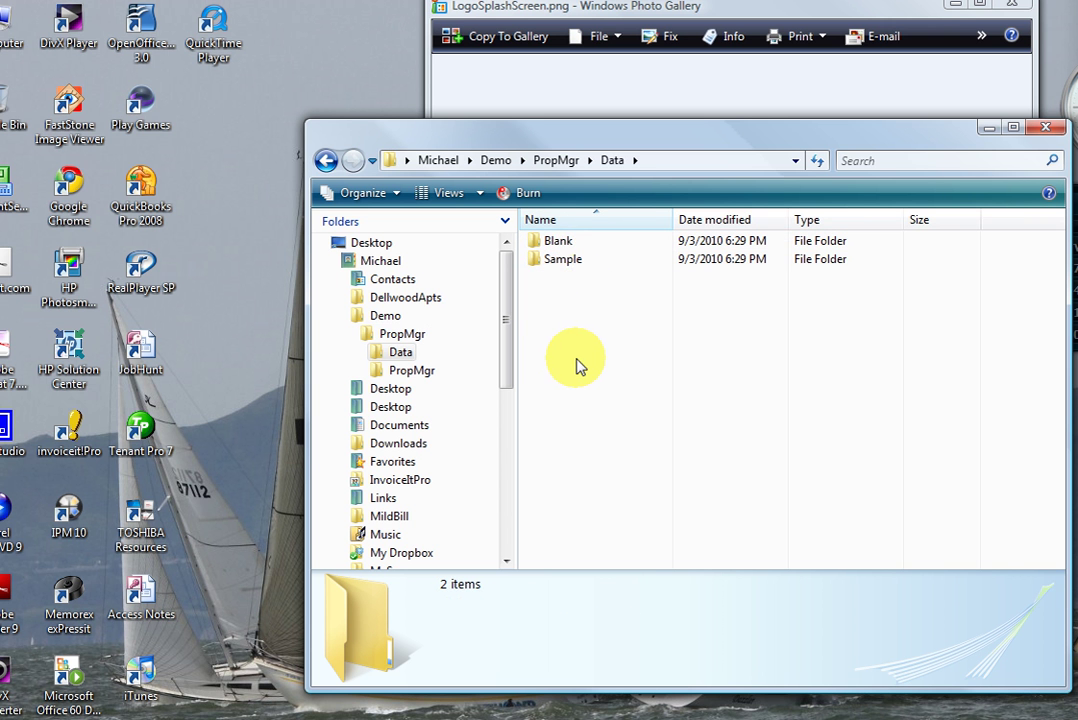
double_click(547, 264)
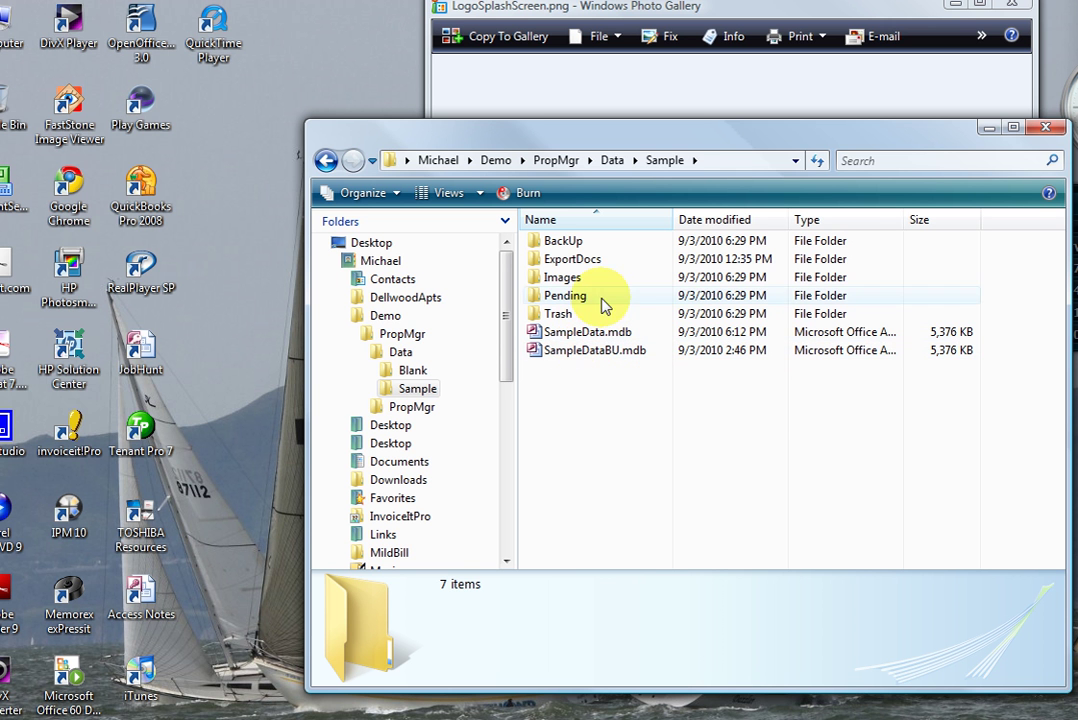
Open DemoPropMgr.accde from the inner PropMgr folder in Access, accepting the security notice
left_click(558, 160)
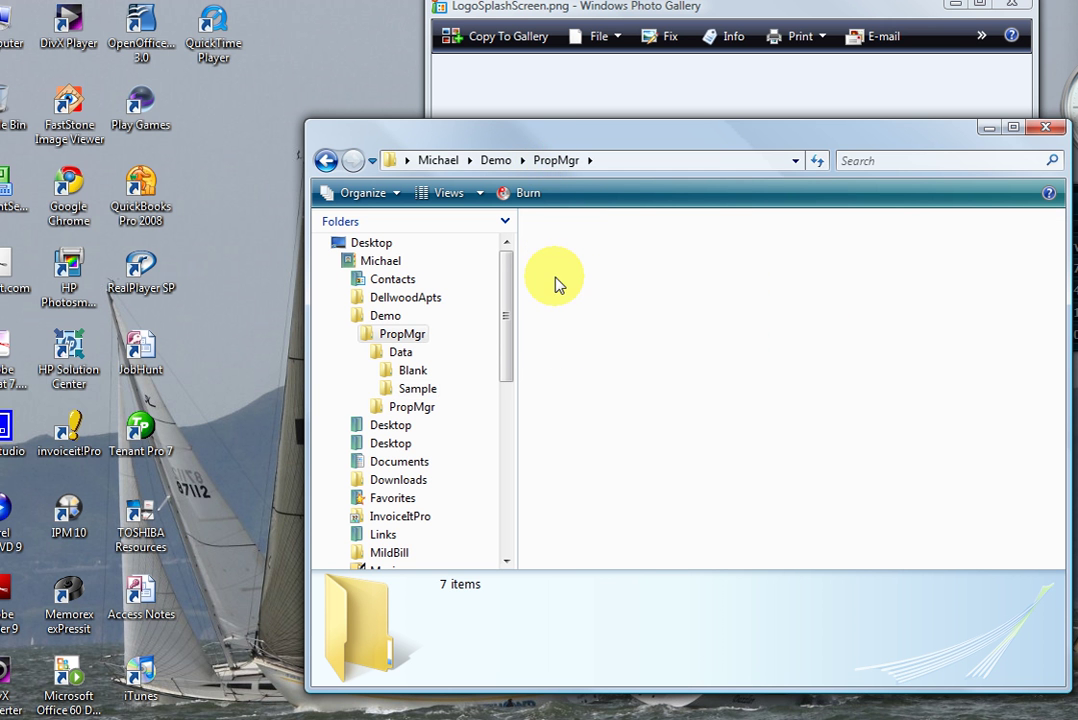
double_click(545, 265)
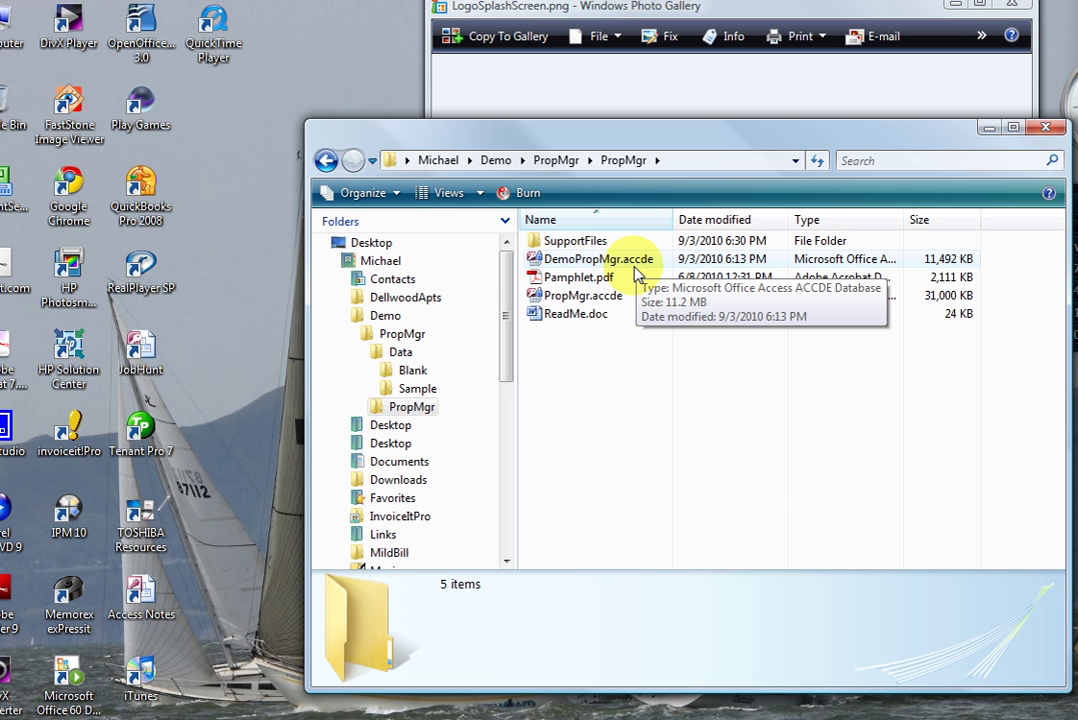
double_click(573, 262)
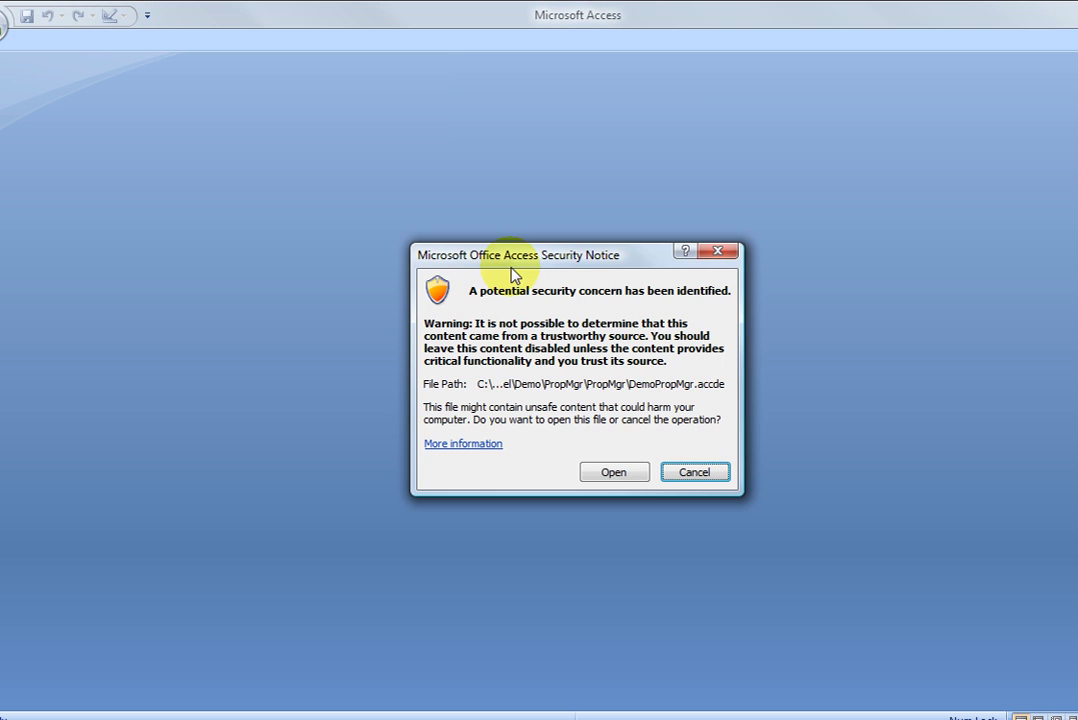
left_click(610, 474)
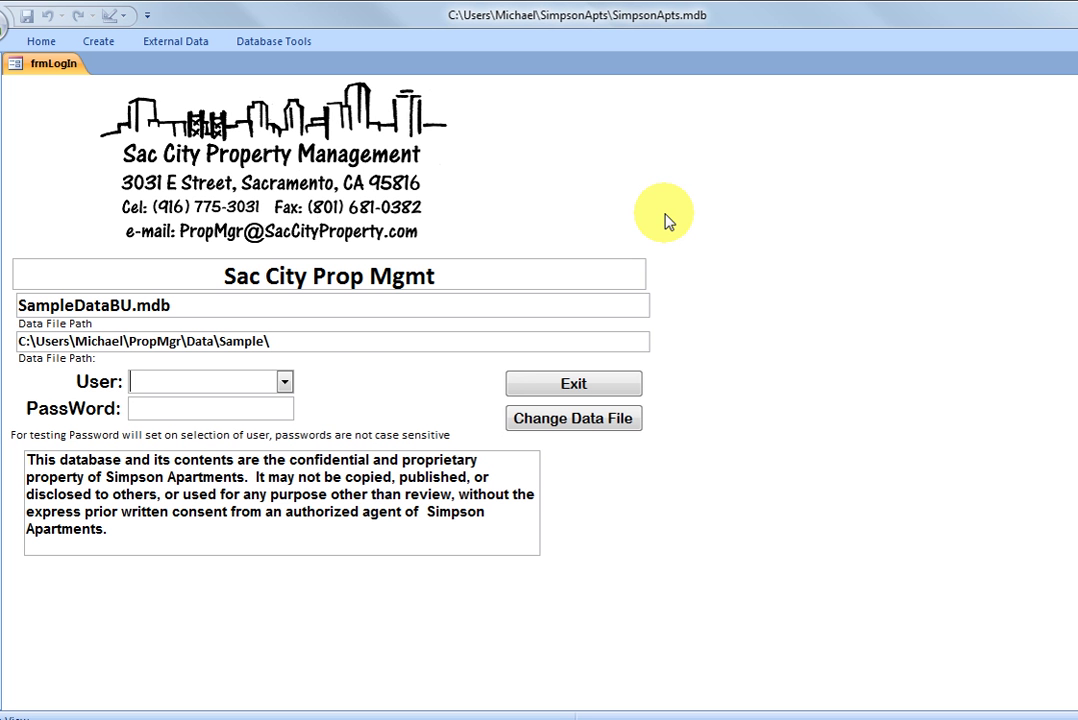
Change the data file to SampleDataBU.mdb from Demo\PropMgr\Data\Sample and connect the files
left_click(537, 410)
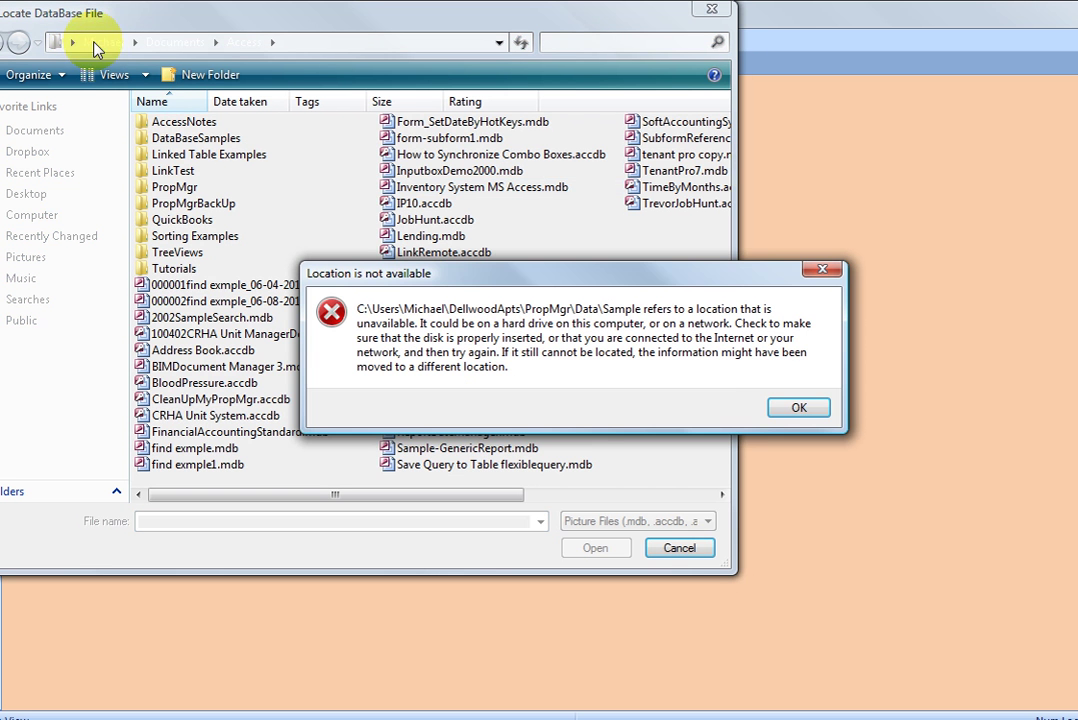
left_click(799, 407)
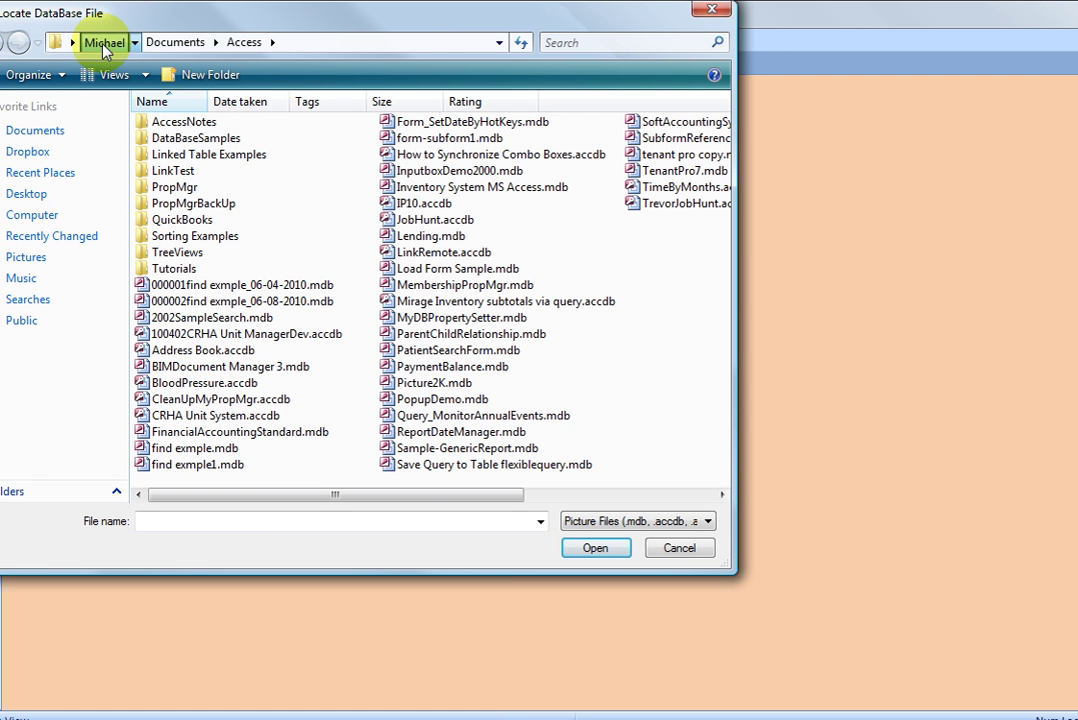
left_click(103, 46)
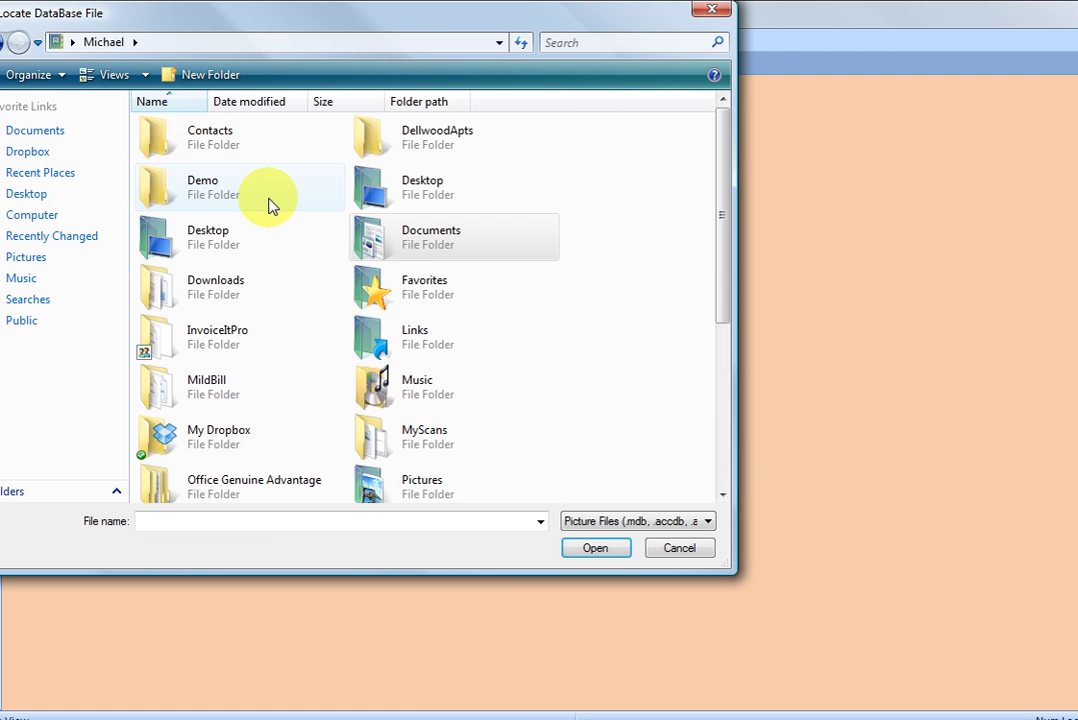
double_click(231, 192)
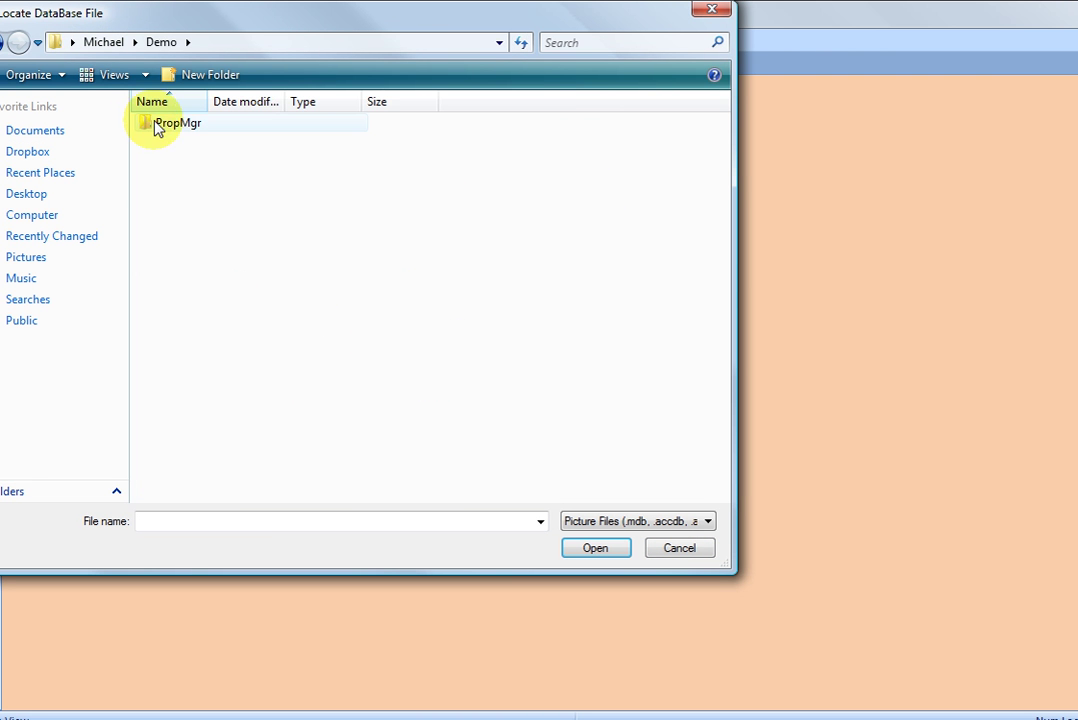
double_click(167, 133)
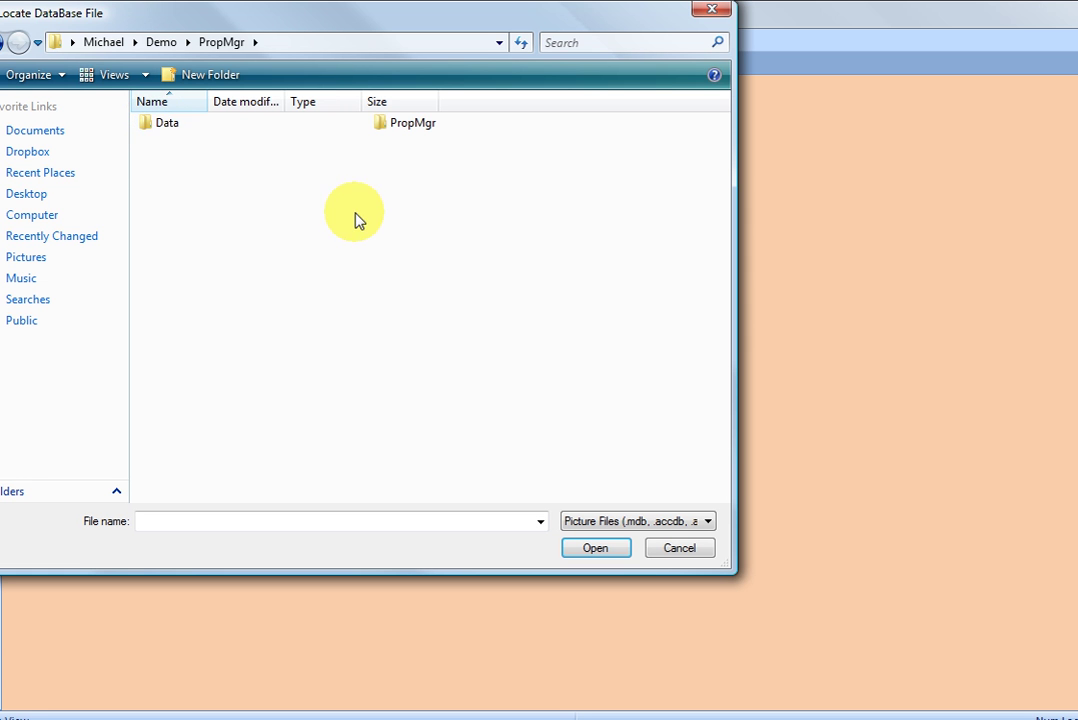
double_click(167, 128)
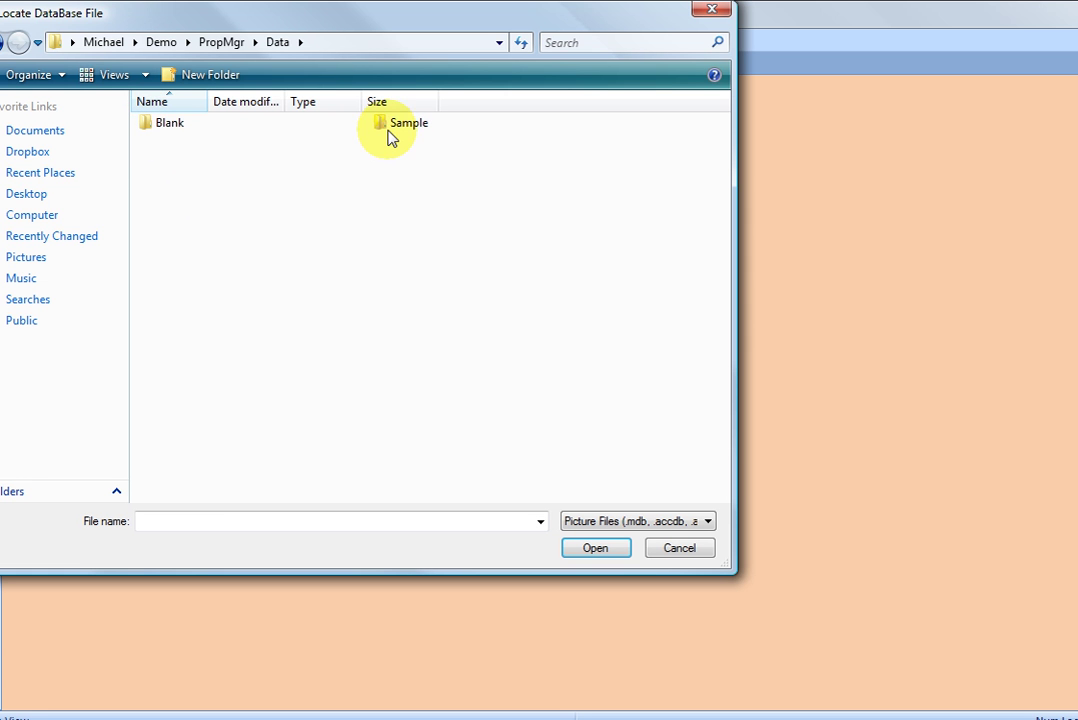
double_click(397, 128)
left_click(178, 183)
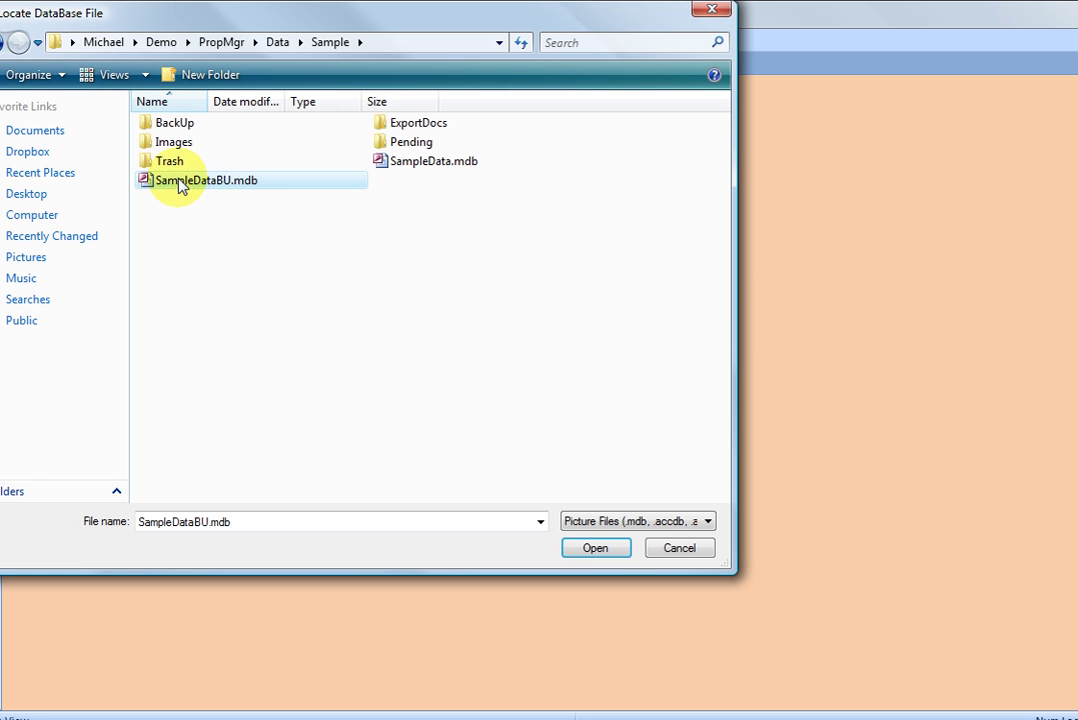
left_click(598, 549)
left_click(192, 374)
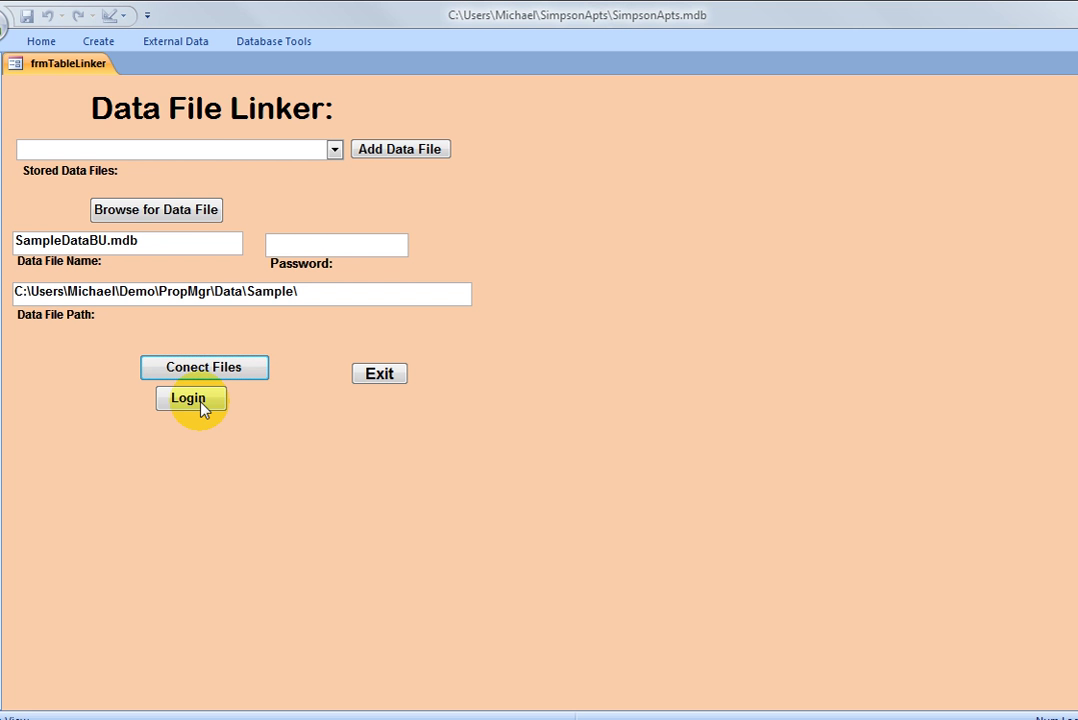
Return to the login form, choose the database owner's account as the user, and log in with its preset password
left_click(189, 404)
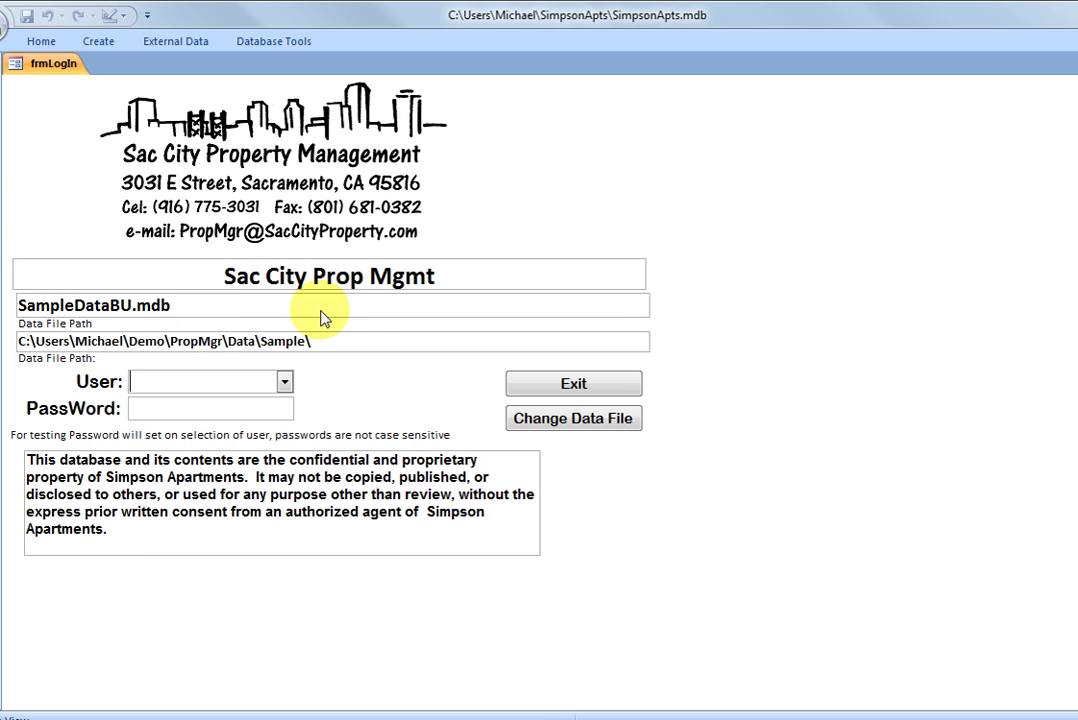
left_click(284, 381)
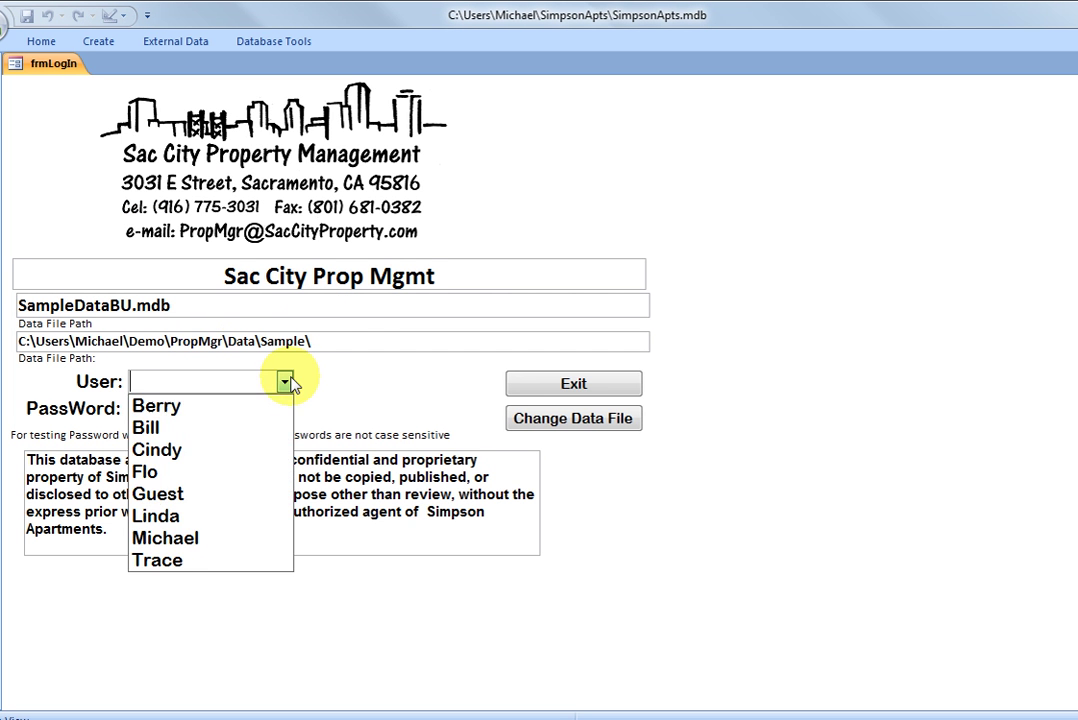
left_click(165, 538)
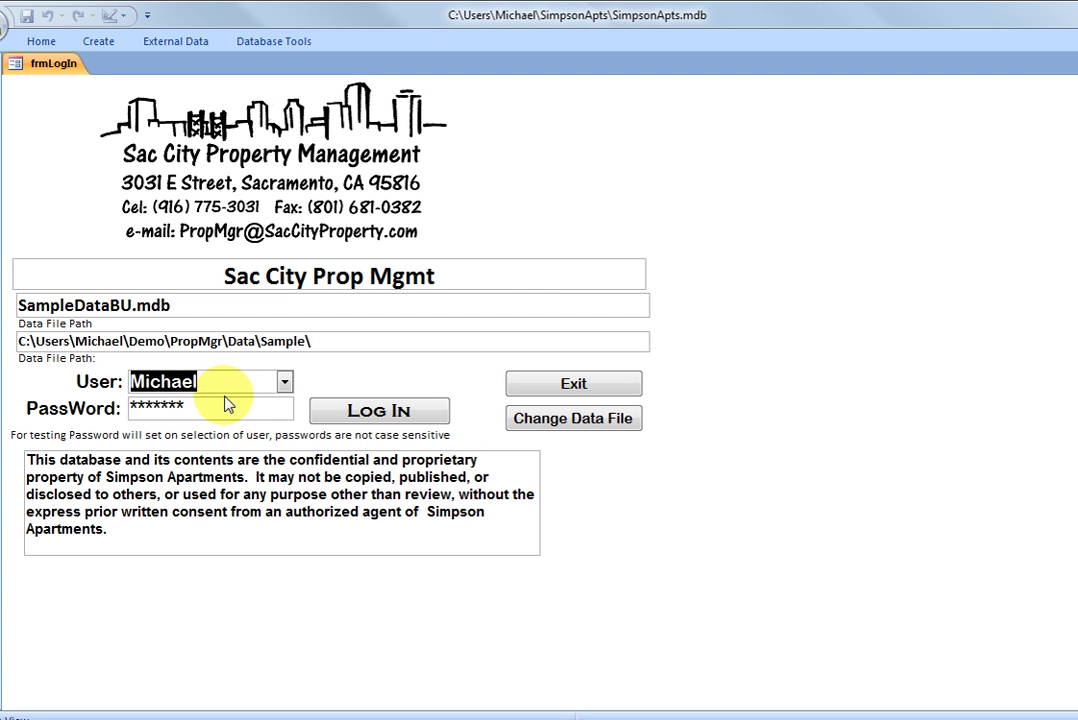
left_click(368, 420)
left_click(607, 440)
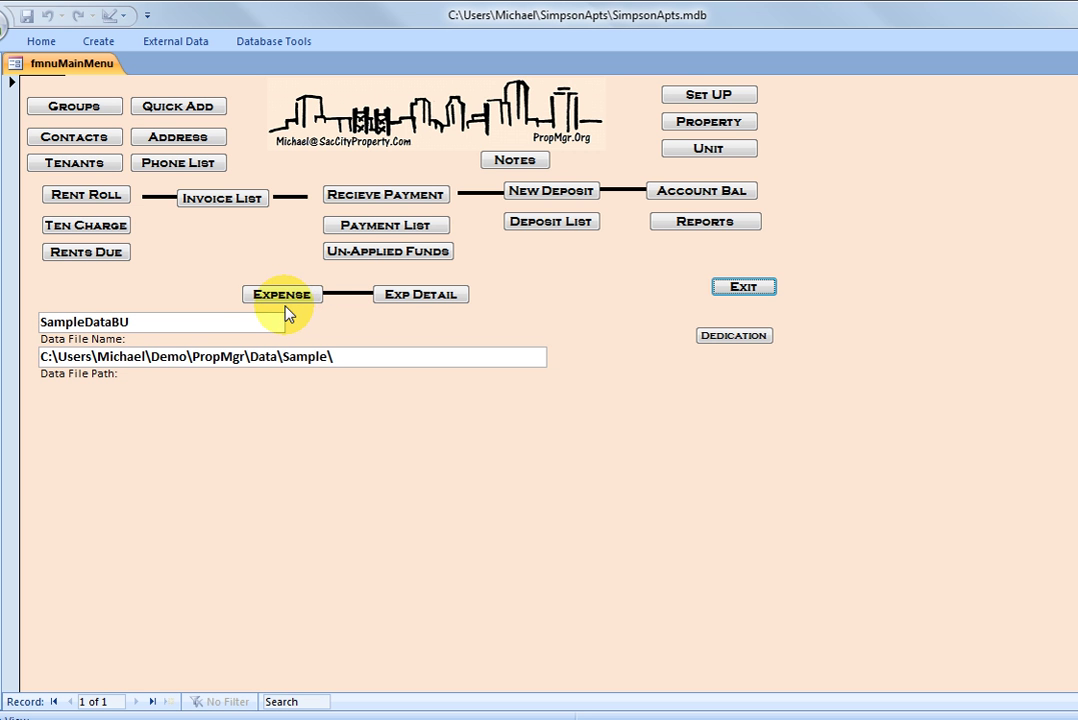
Open the rents due list and look through the open tenant invoices
left_click(86, 252)
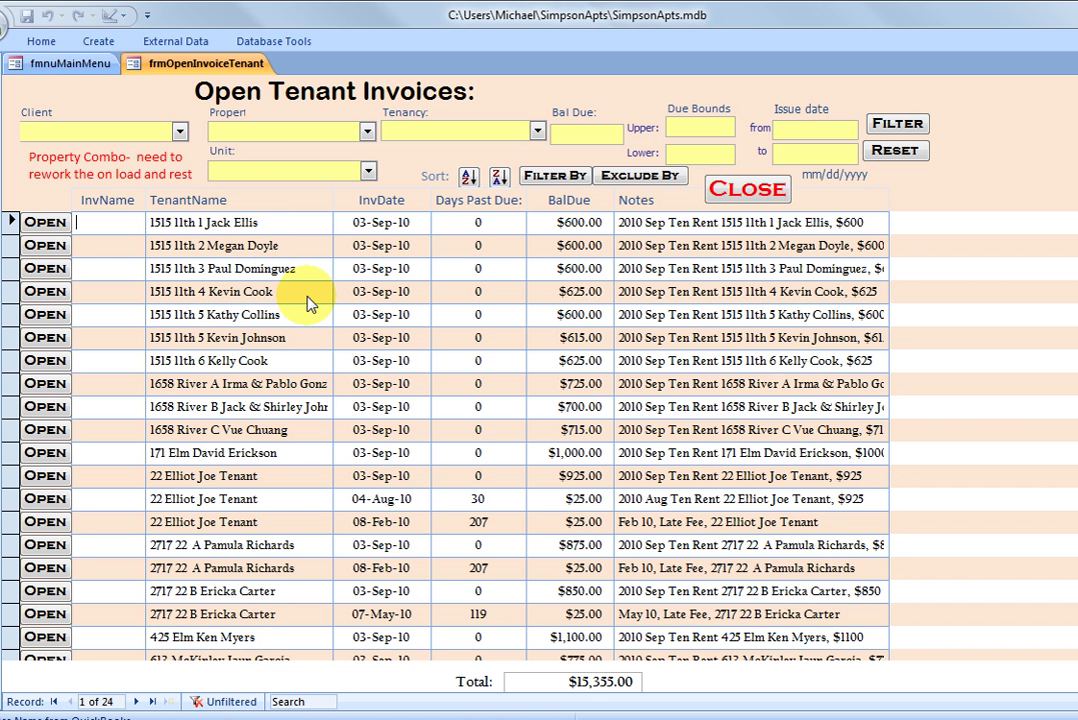
scroll(308, 301, "down", 5)
scroll(308, 301, "up", 5)
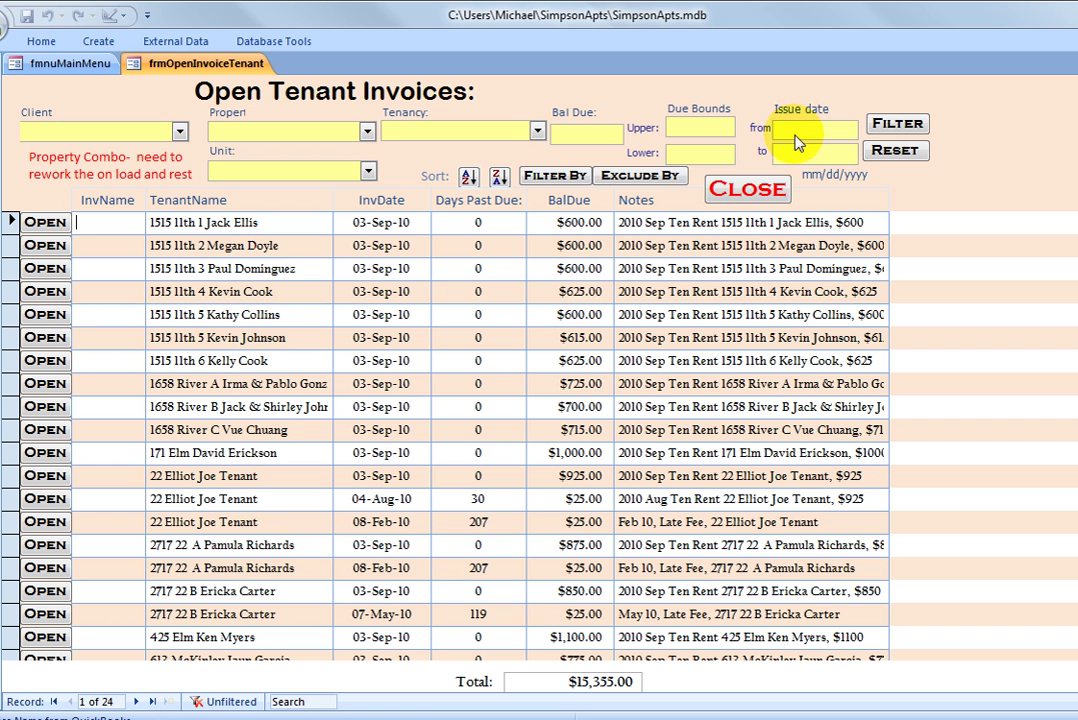
Set the start of the issue date range for the open tenant invoices to 8/18/2010
left_click(865, 128)
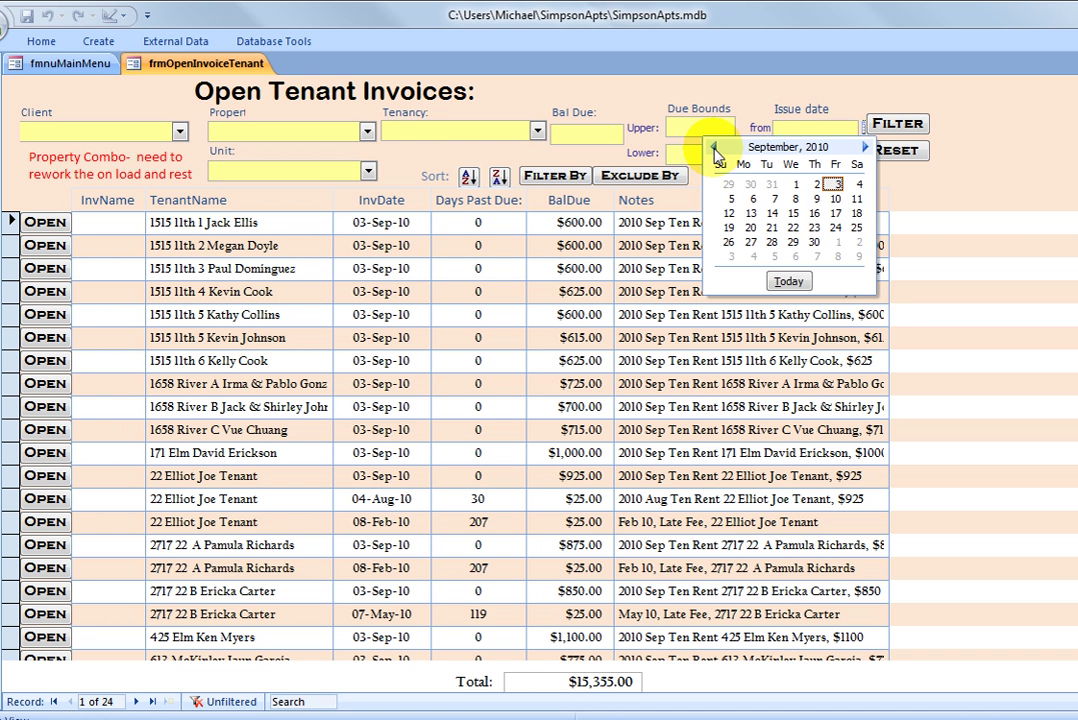
left_click(714, 149)
left_click(714, 149)
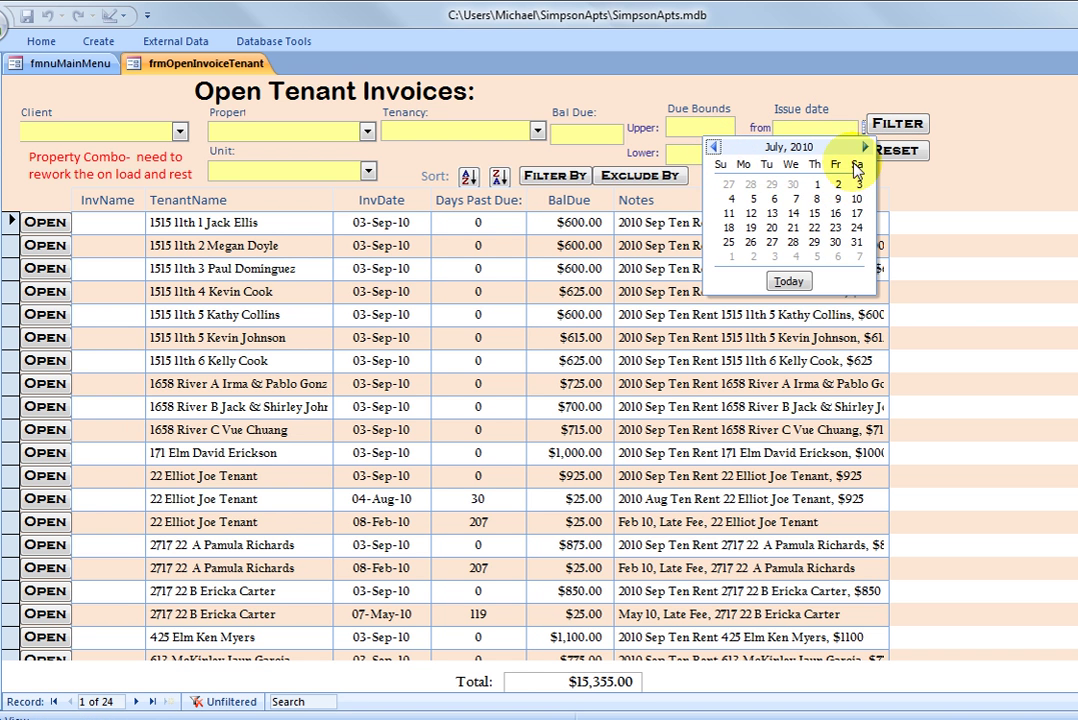
left_click(865, 147)
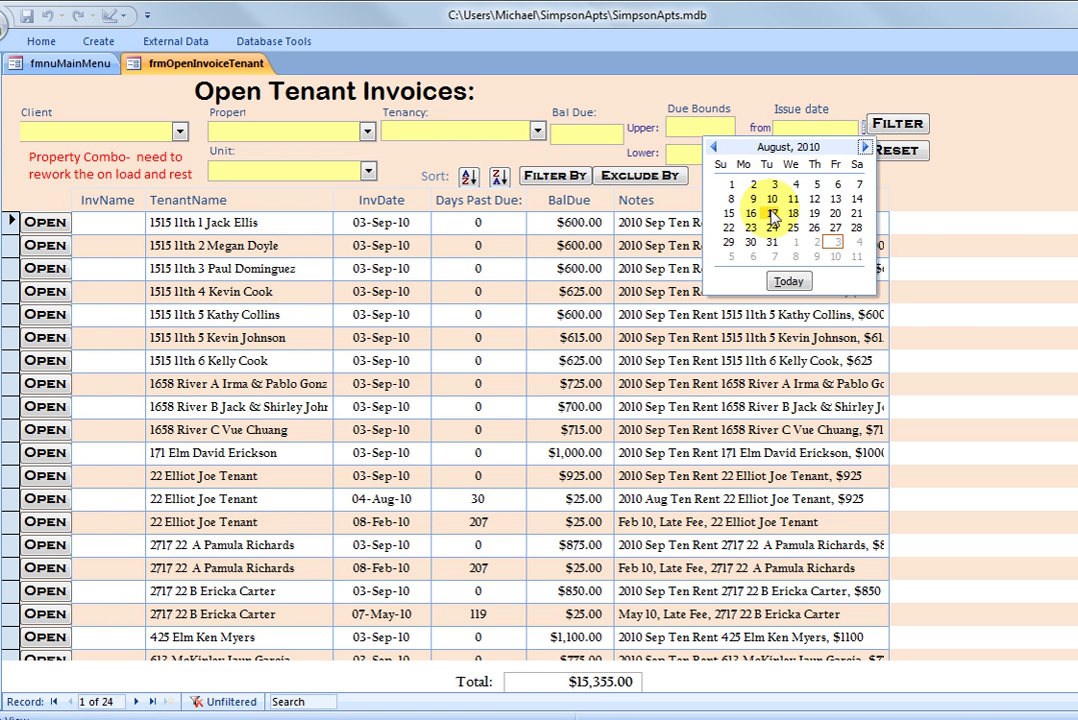
left_click(793, 213)
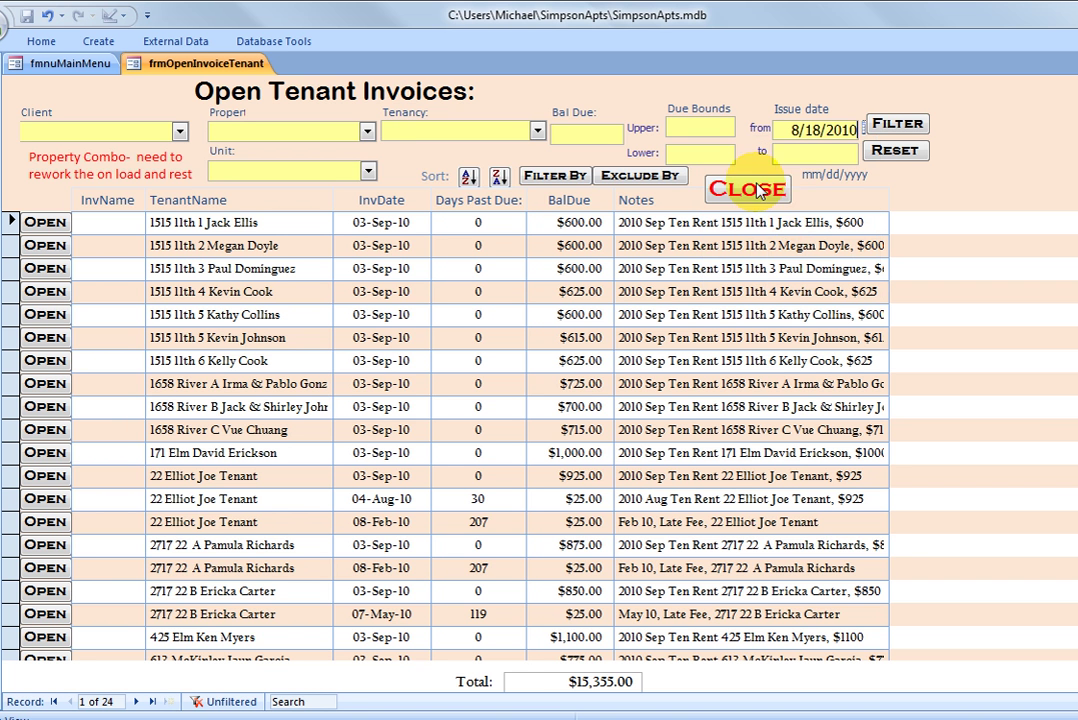
Apply the issue date filter to the open tenant invoices and close the list
left_click(897, 123)
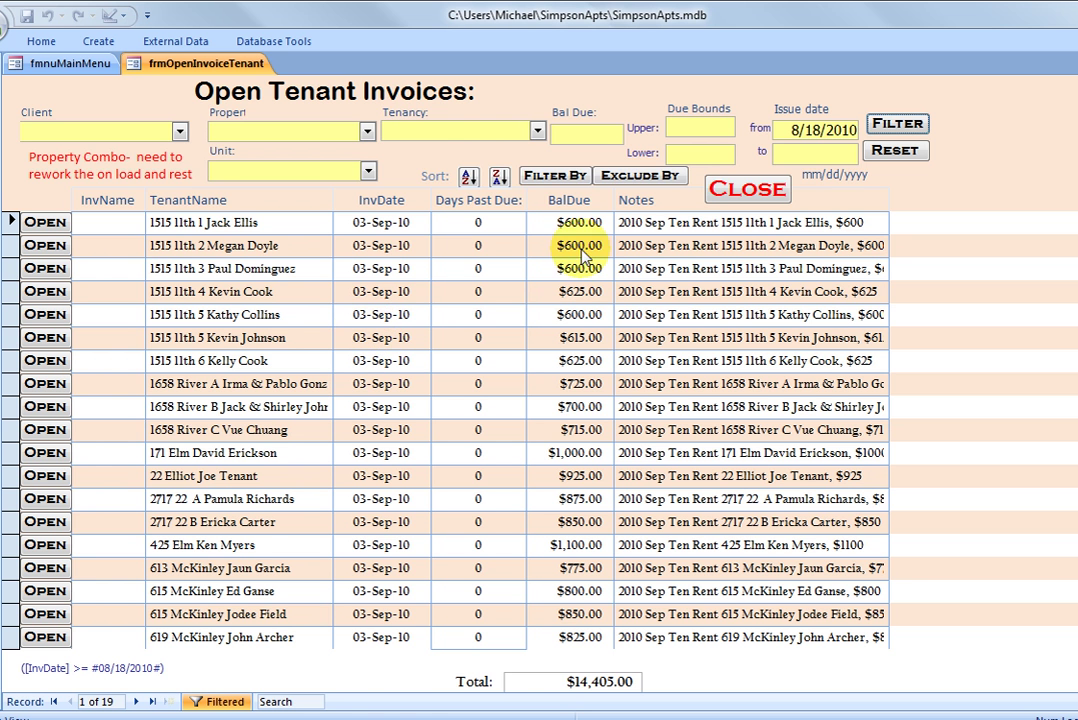
left_click(730, 198)
Run the rent roll with a charge date of 9/1/2010 and close the resulting invoice list
left_click(80, 195)
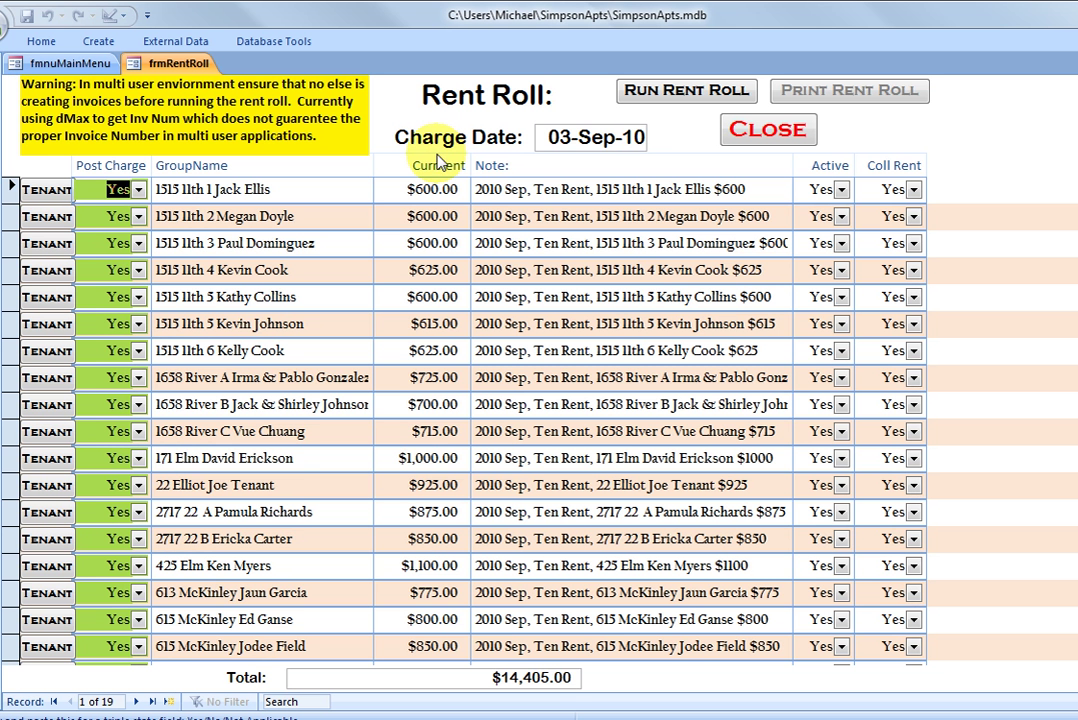
left_click(576, 137)
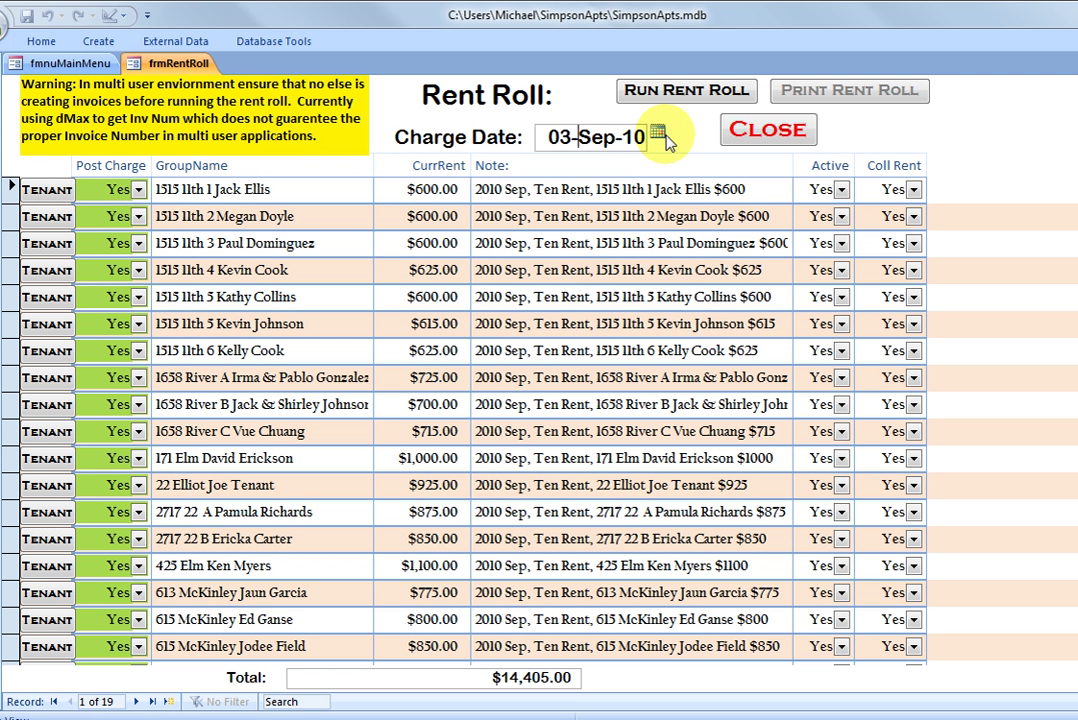
left_click(660, 133)
left_click(512, 205)
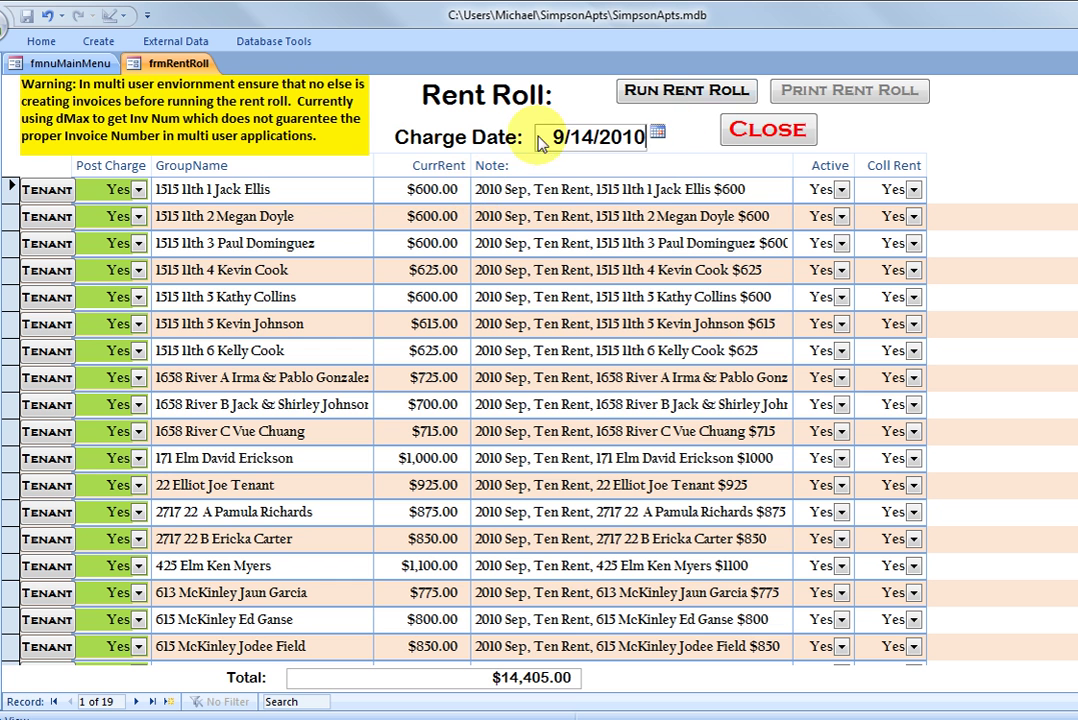
left_click(657, 133)
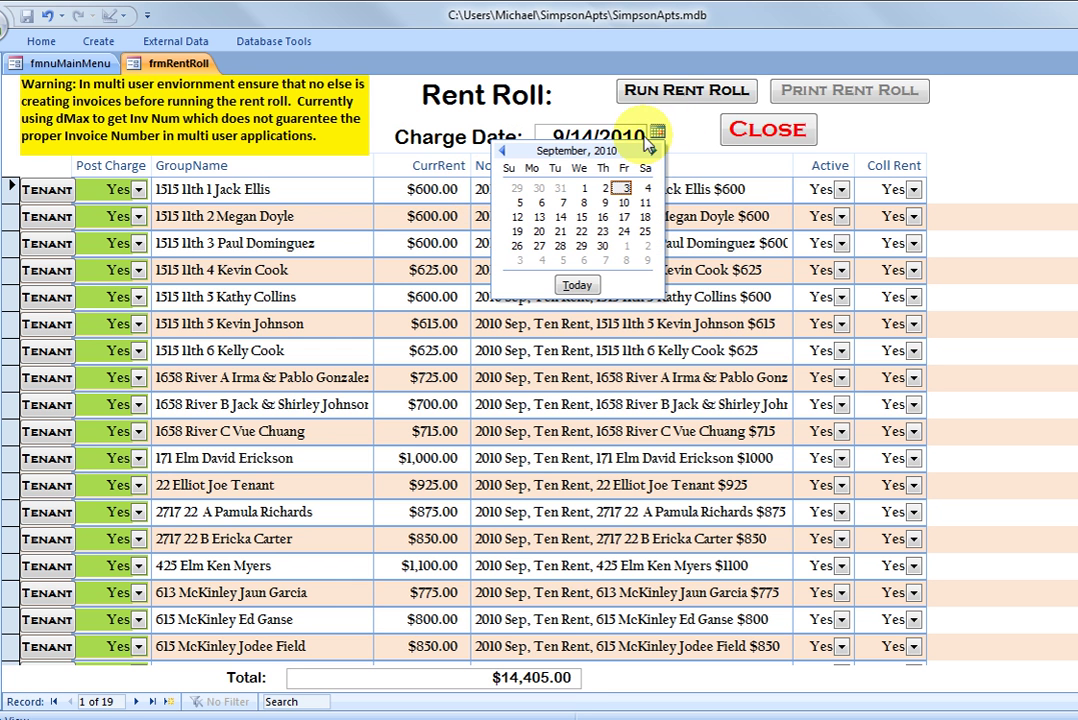
left_click(584, 188)
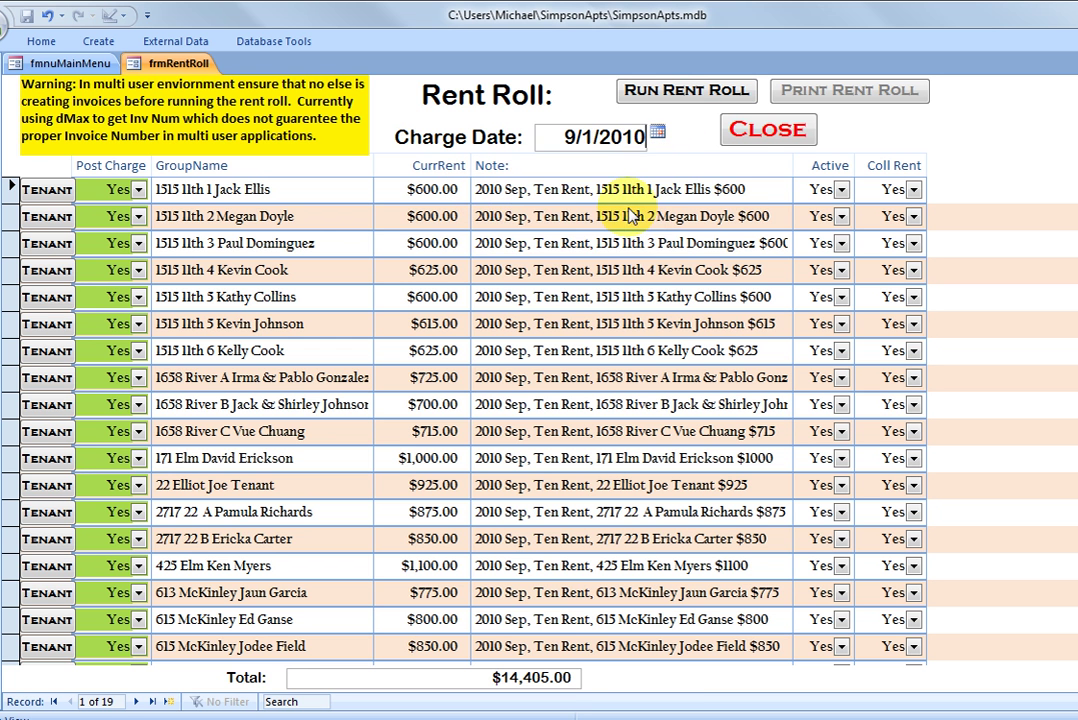
left_click(684, 95)
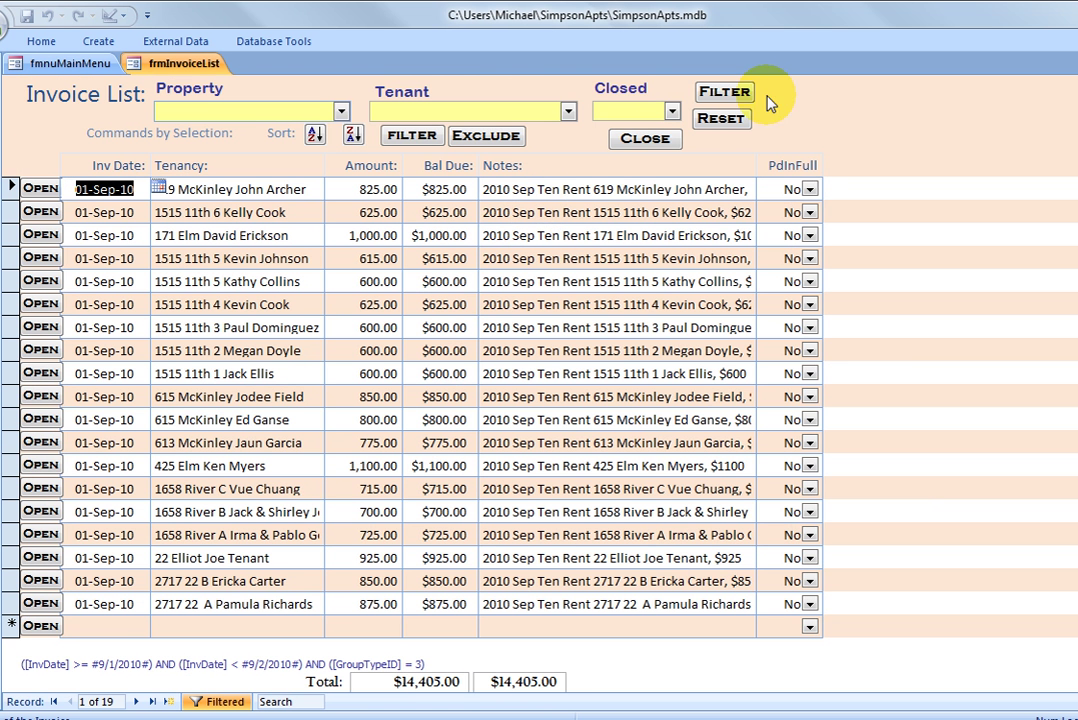
left_click(645, 139)
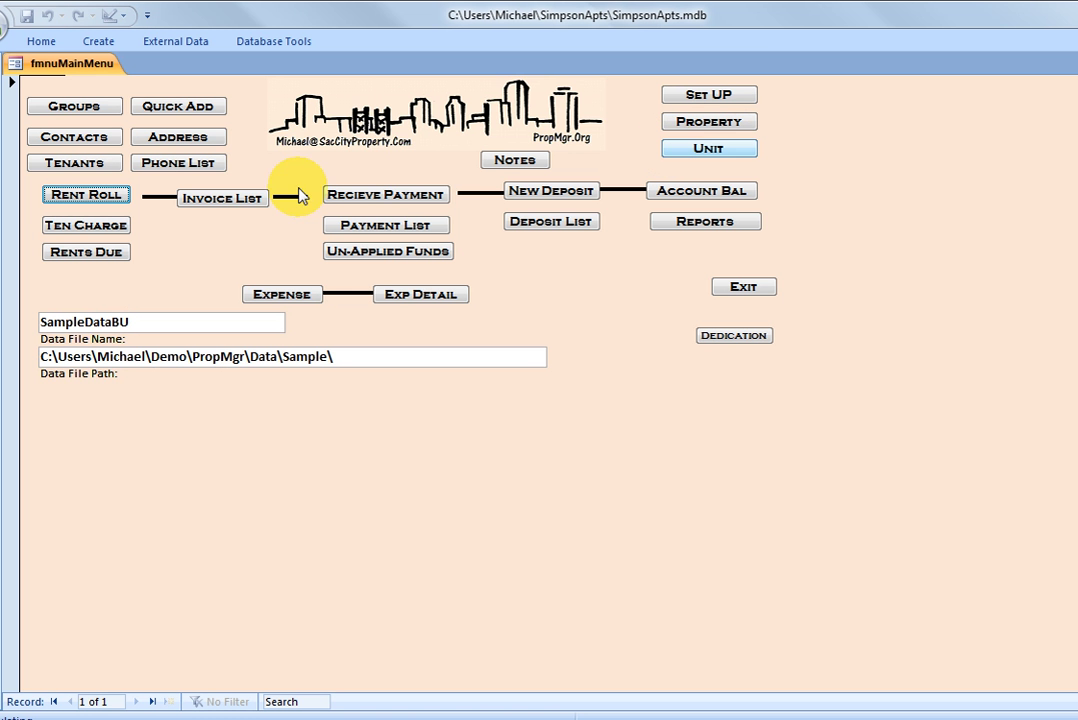
Start a tenant charge for the 22 Elliot tenancy and set its category to Late Fee
left_click(56, 226)
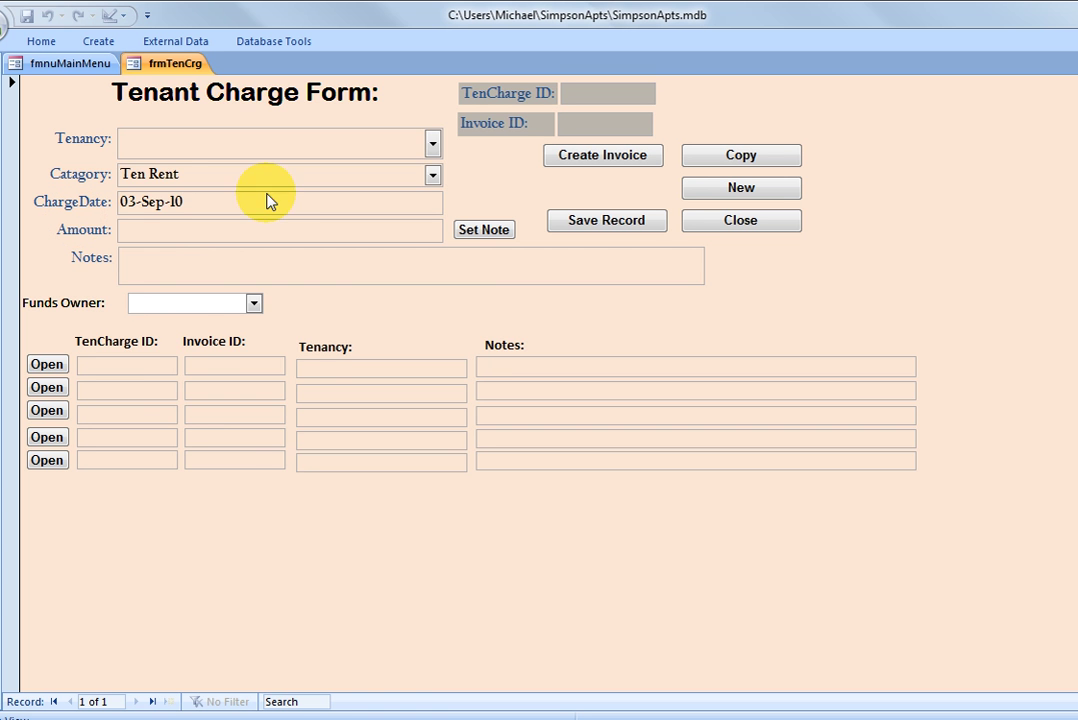
left_click(433, 143)
scroll(241, 202, "down", 2)
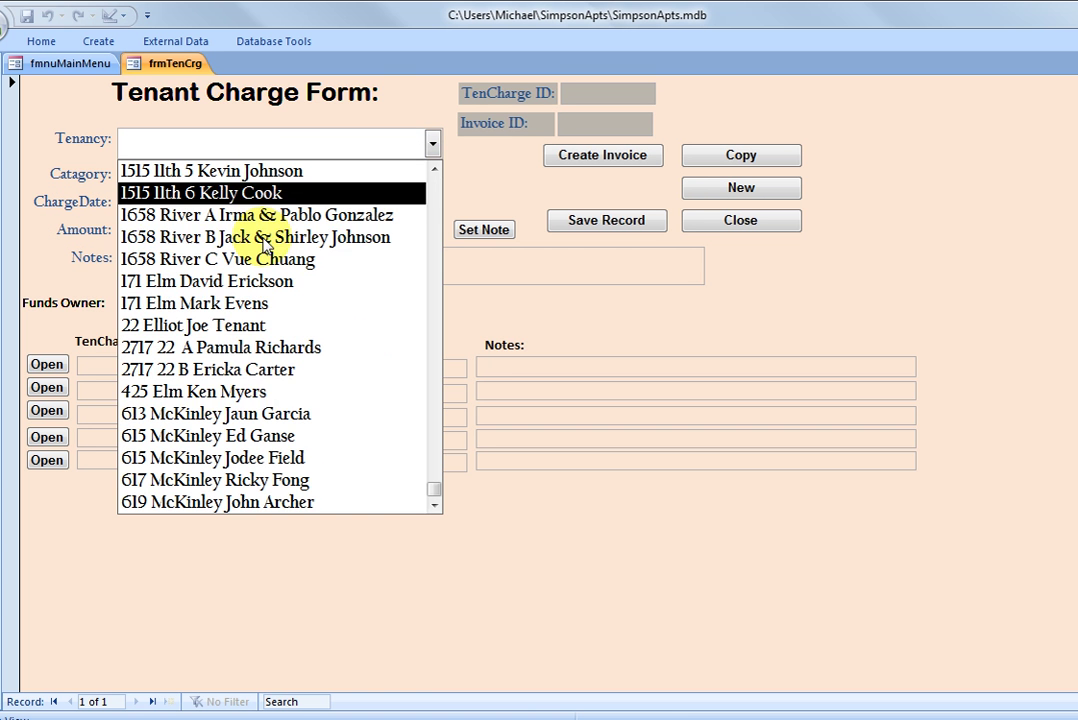
left_click(235, 326)
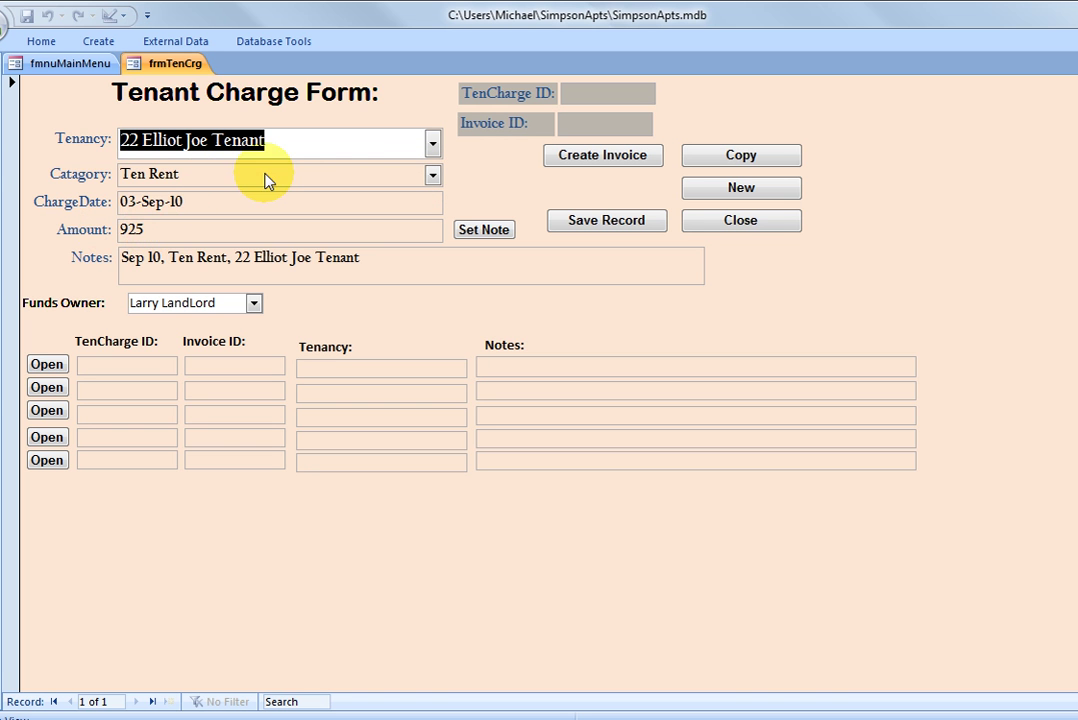
left_click(433, 178)
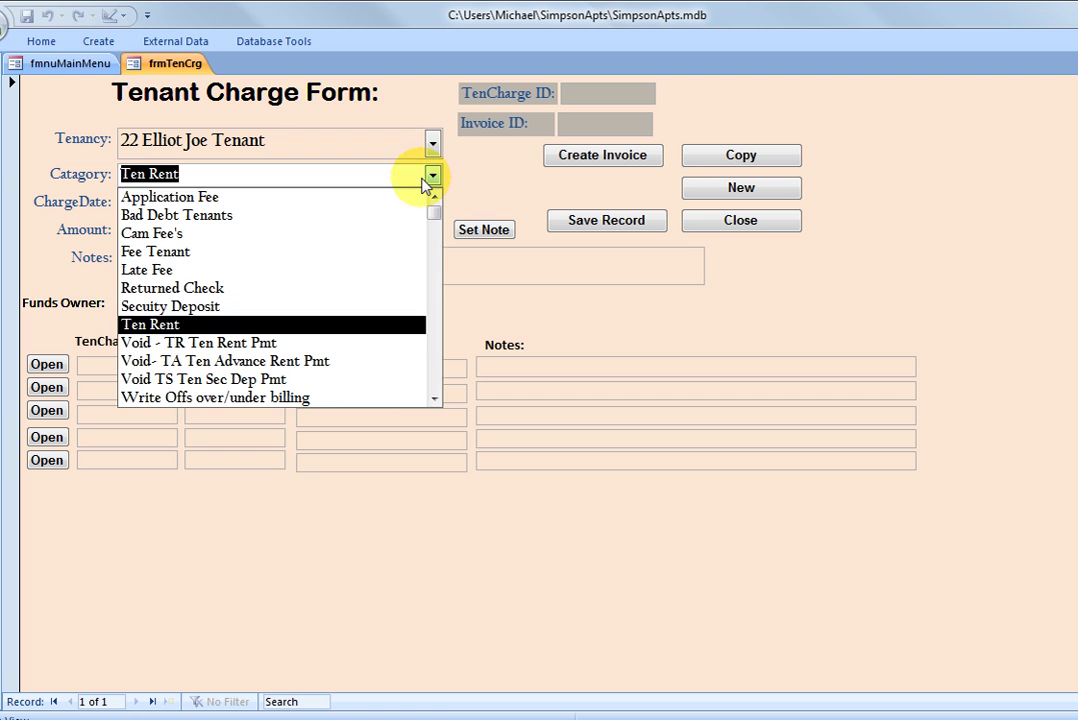
left_click(170, 270)
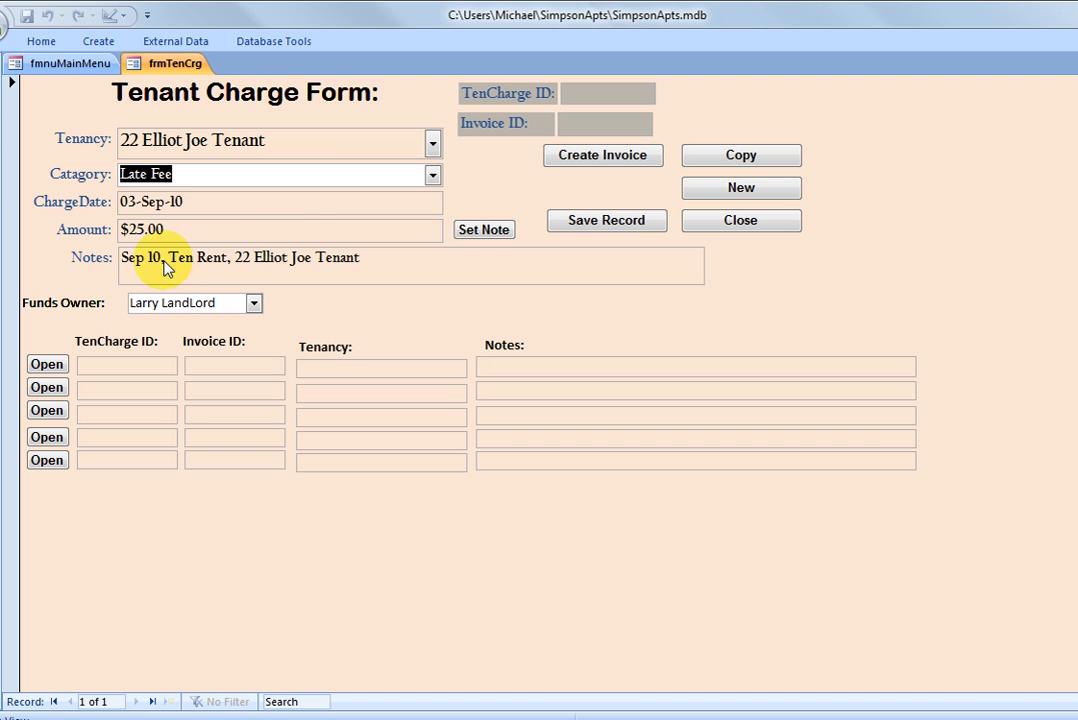
Regenerate the late fee charge's note, create its invoice and close the charge form
left_click(472, 232)
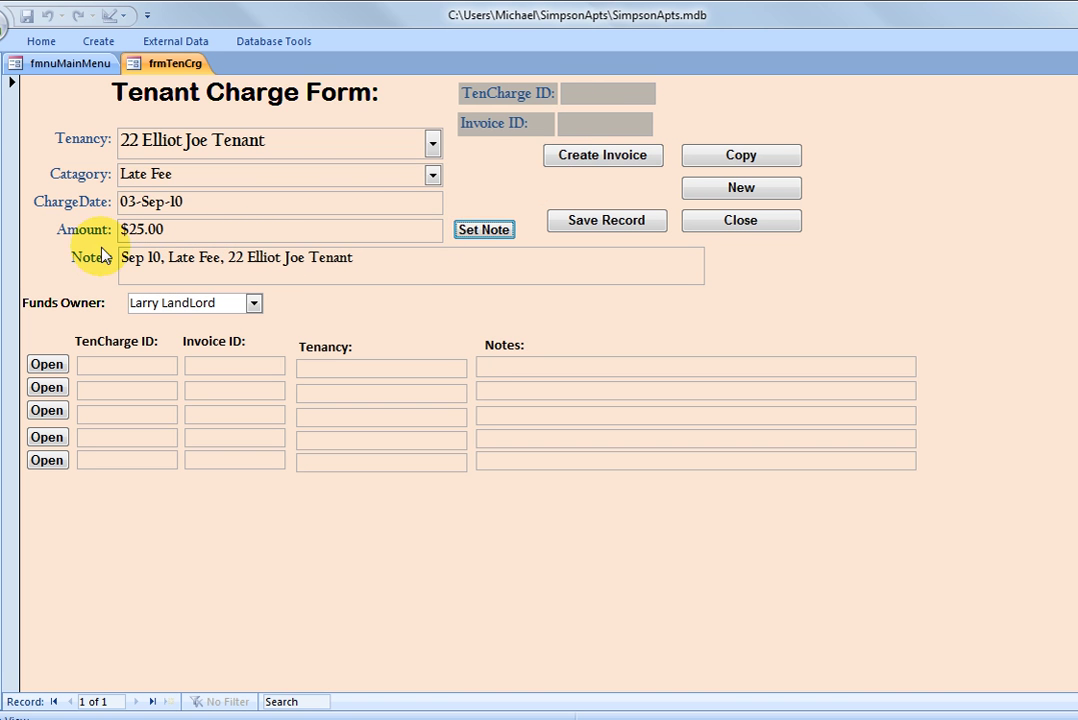
left_click(585, 162)
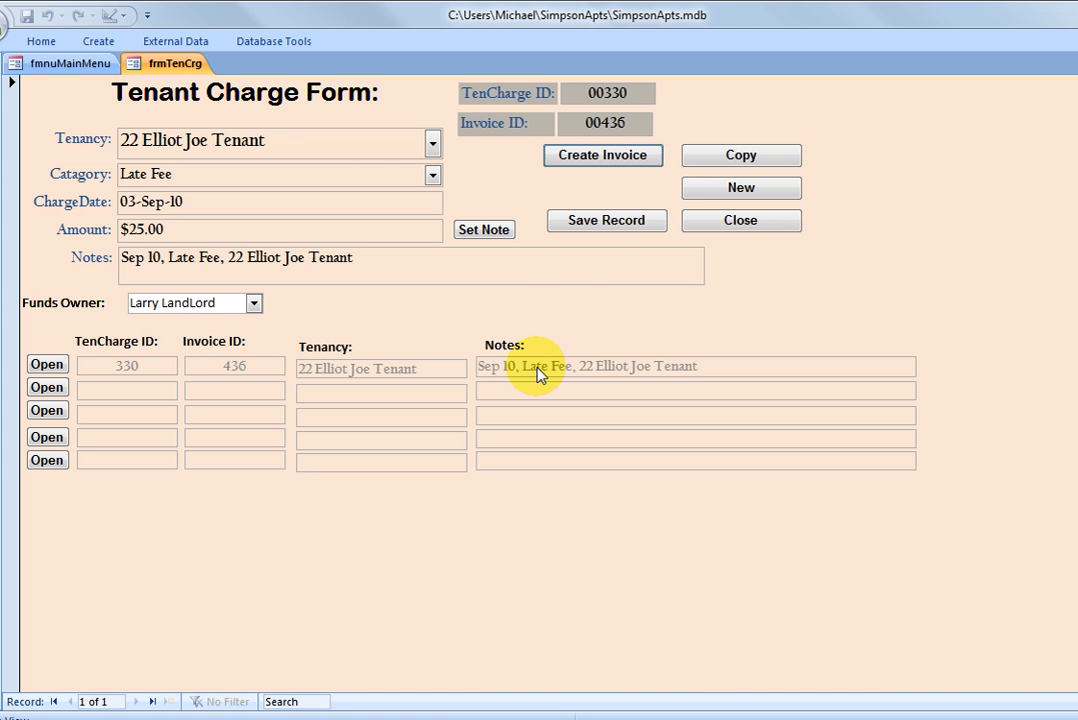
left_click(762, 222)
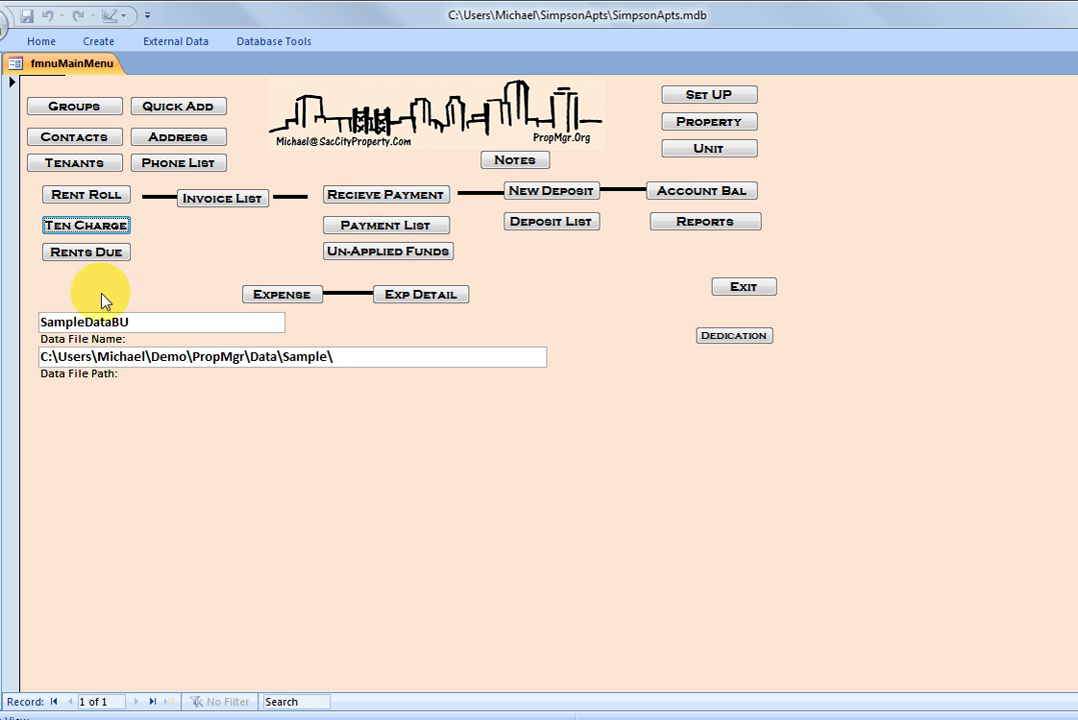
Start a received payment from the 22 Elliot tenant with funds type Check and an amount of $1,100
left_click(378, 196)
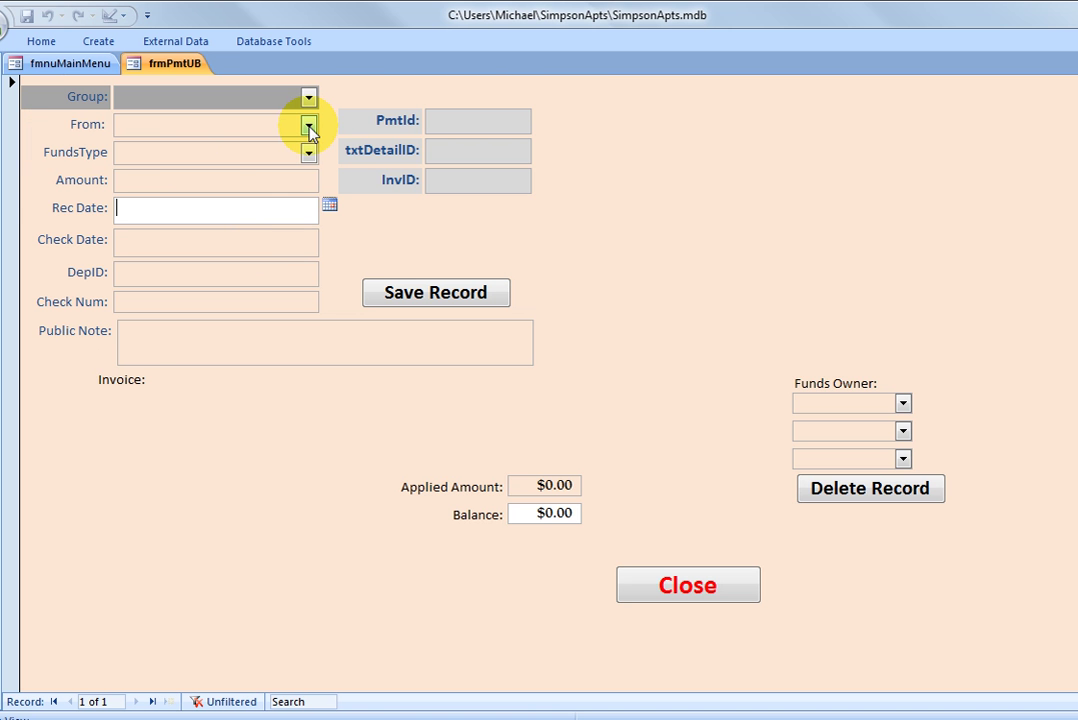
left_click(310, 128)
scroll(200, 240, "down", 7)
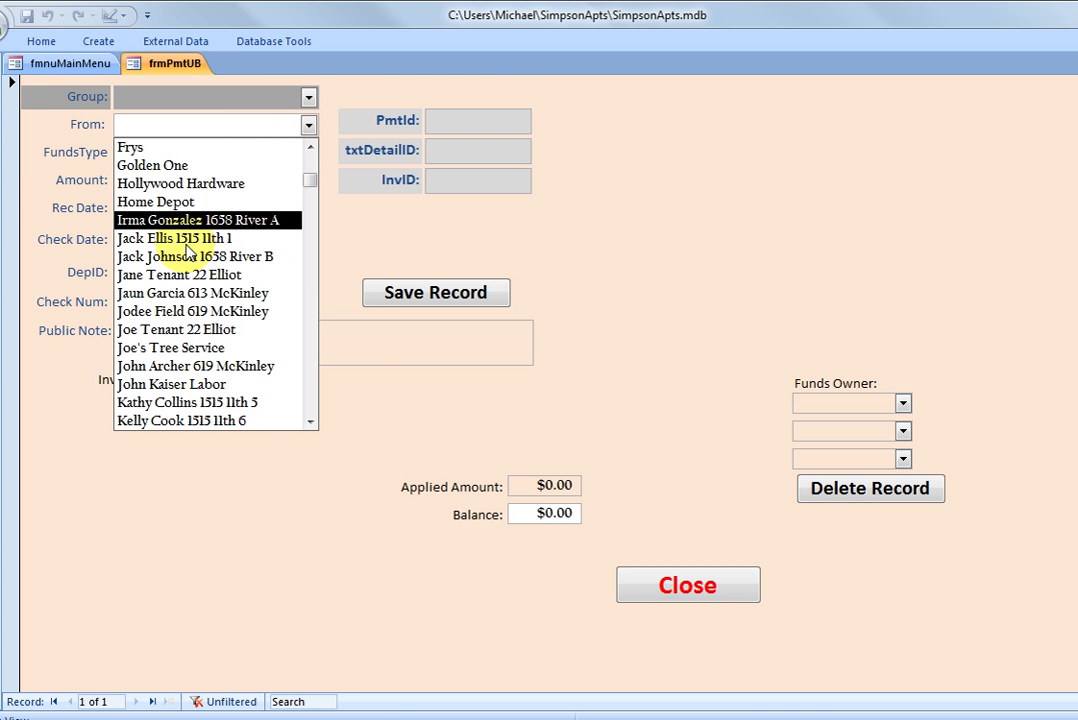
left_click(170, 329)
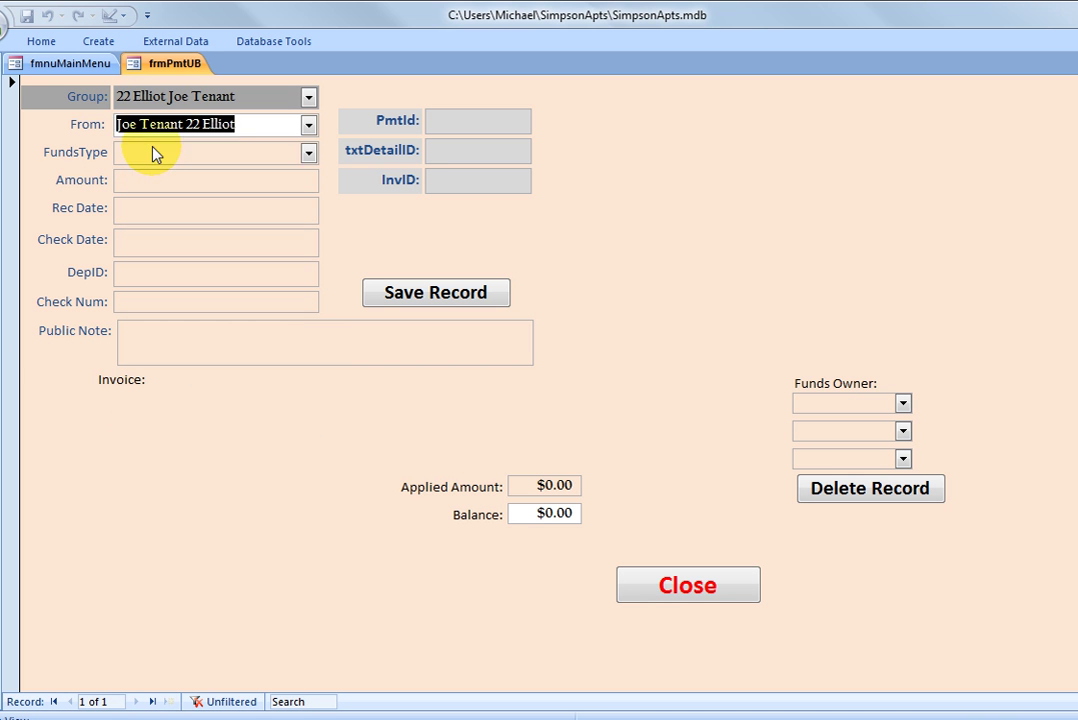
left_click(156, 162)
type("check")
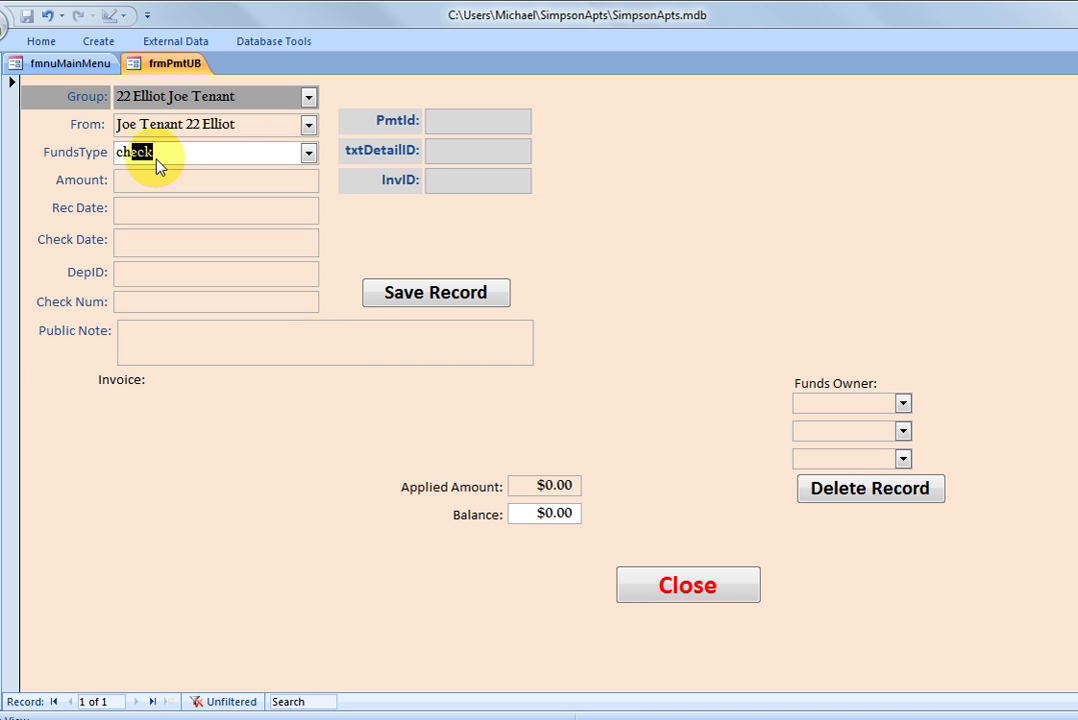
left_click(147, 183)
type("1100")
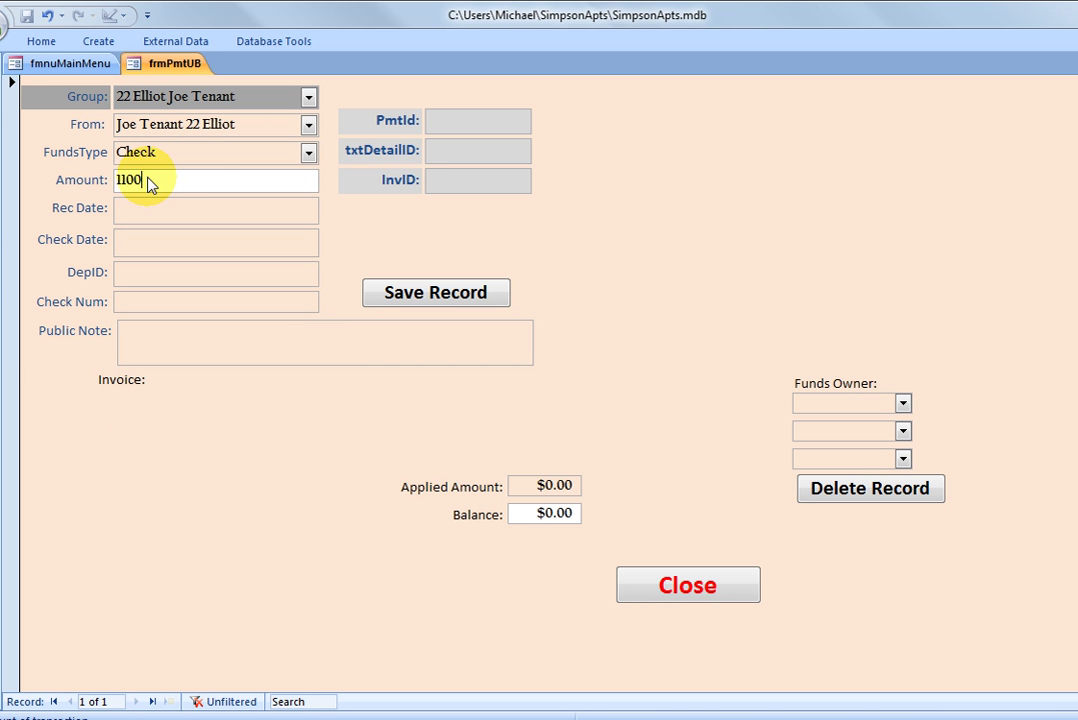
Set the payment's received date to today, 03-Sep-10, and its check date to 9/2/2010
left_click(200, 212)
left_click(330, 206)
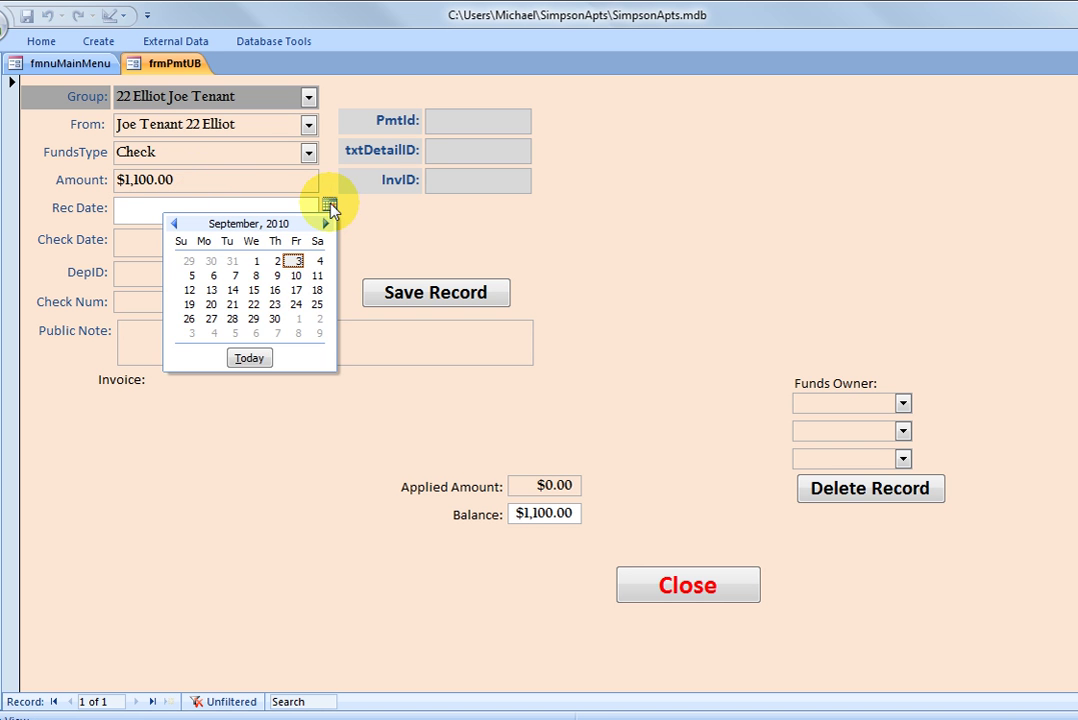
left_click(249, 358)
left_click(197, 240)
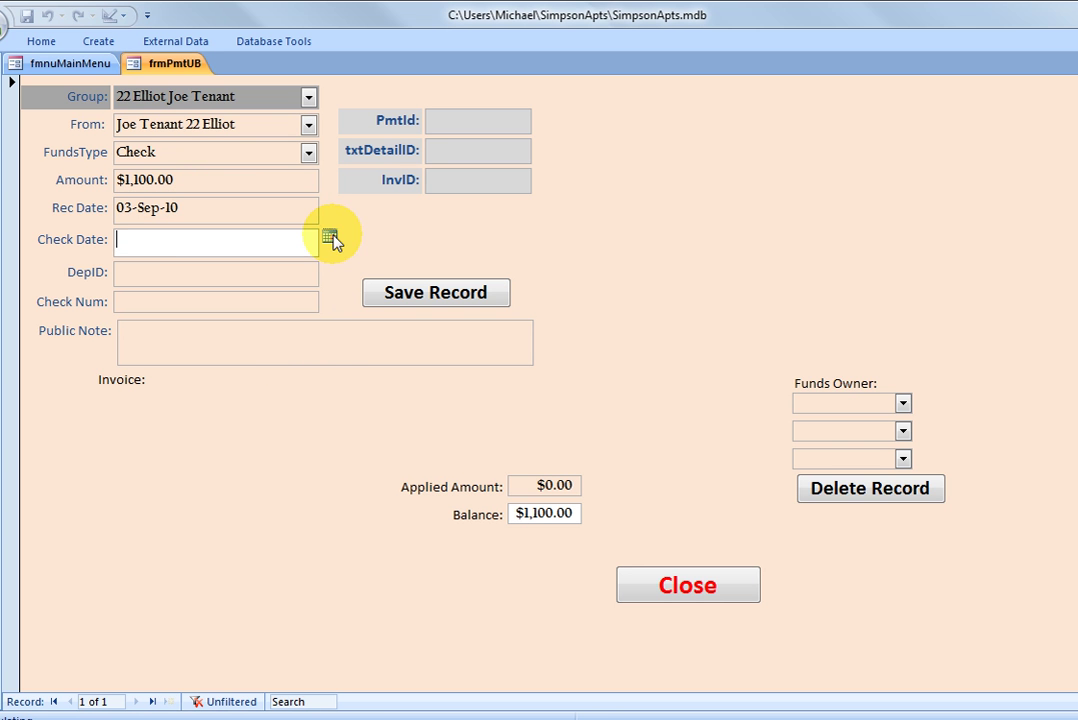
left_click(330, 238)
left_click(288, 292)
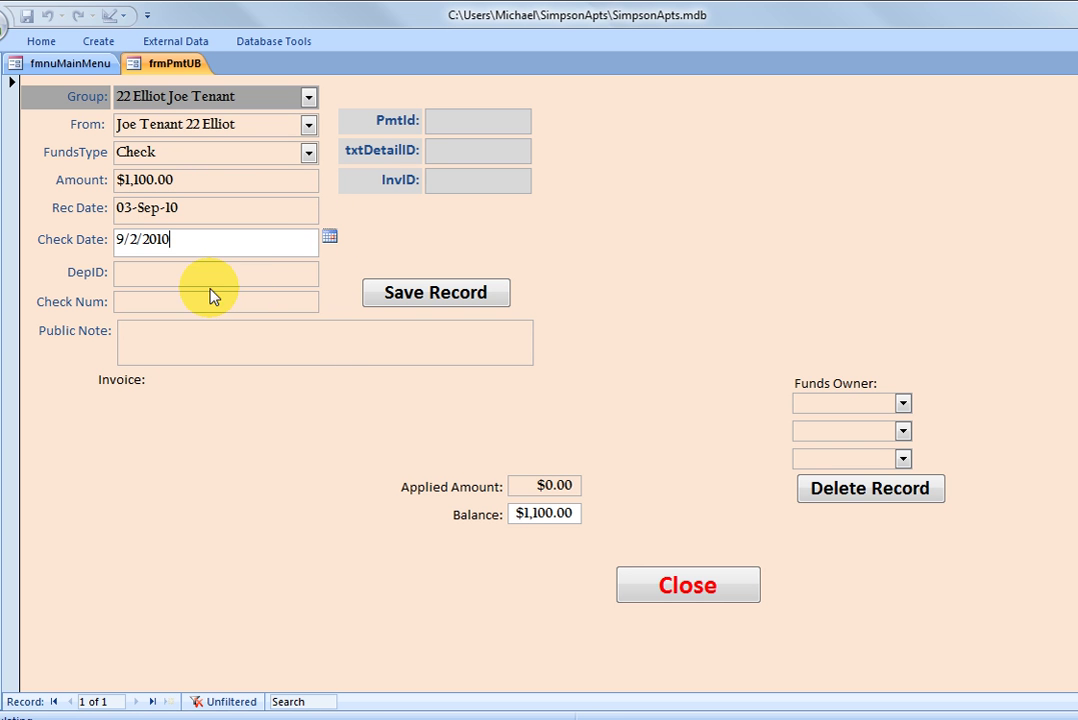
Enter check number 654, add a public note naming the tenant's rent and fees payment, and save the record
left_click(208, 301)
type("654")
left_click(207, 337)
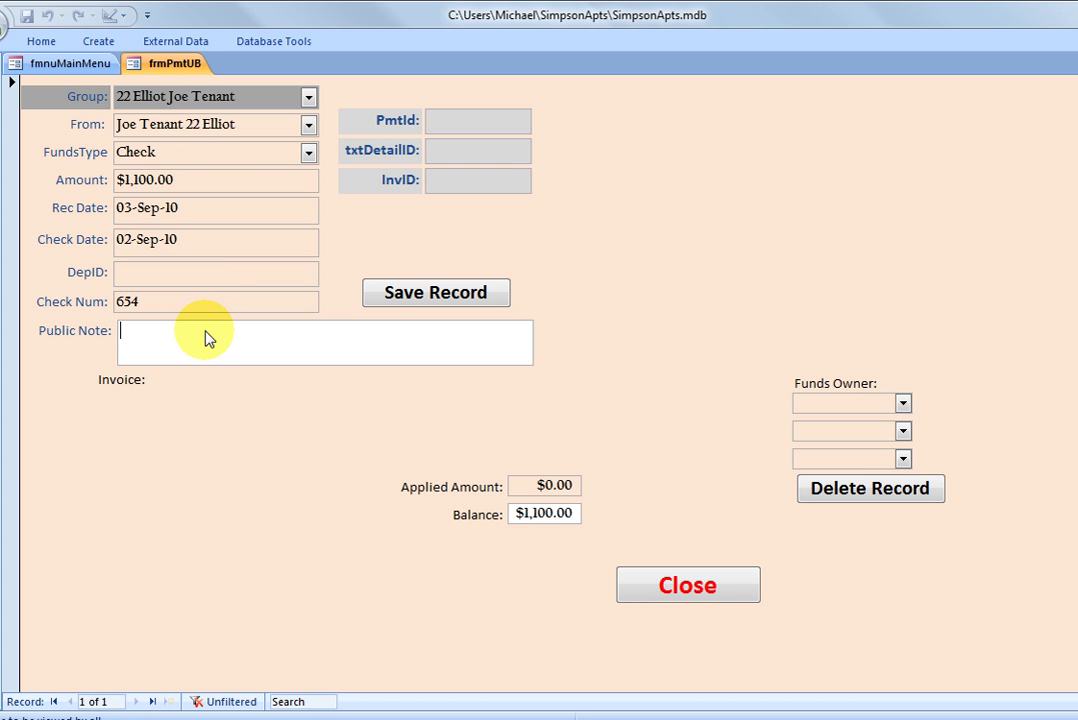
type("Pmt Joe Tenant Rent and fees")
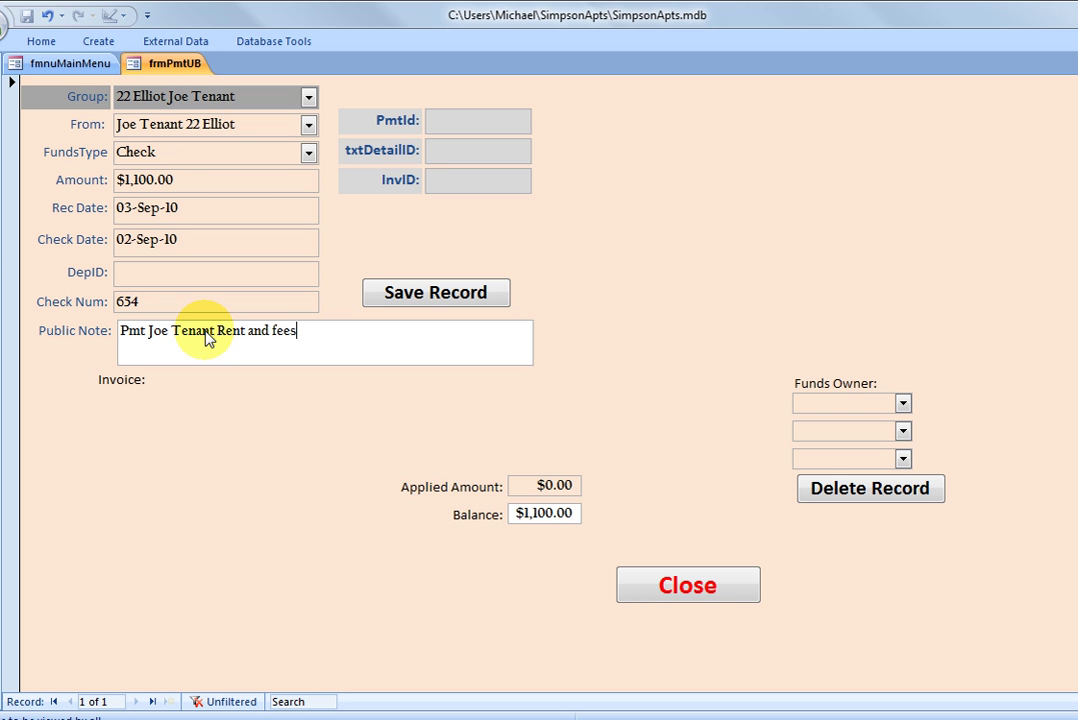
left_click(410, 295)
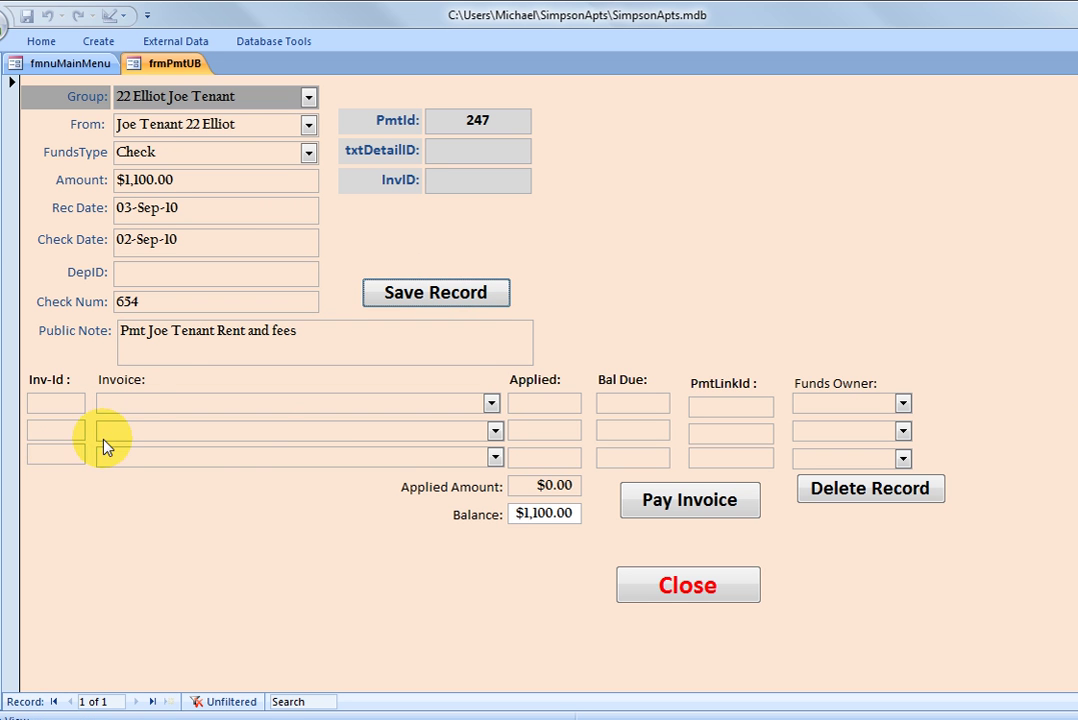
Apply the payment to the last listed Sep 10 $925 rent invoice, the Aug 10 $25 rent invoice and the Feb 10 $25 late fee
left_click(491, 403)
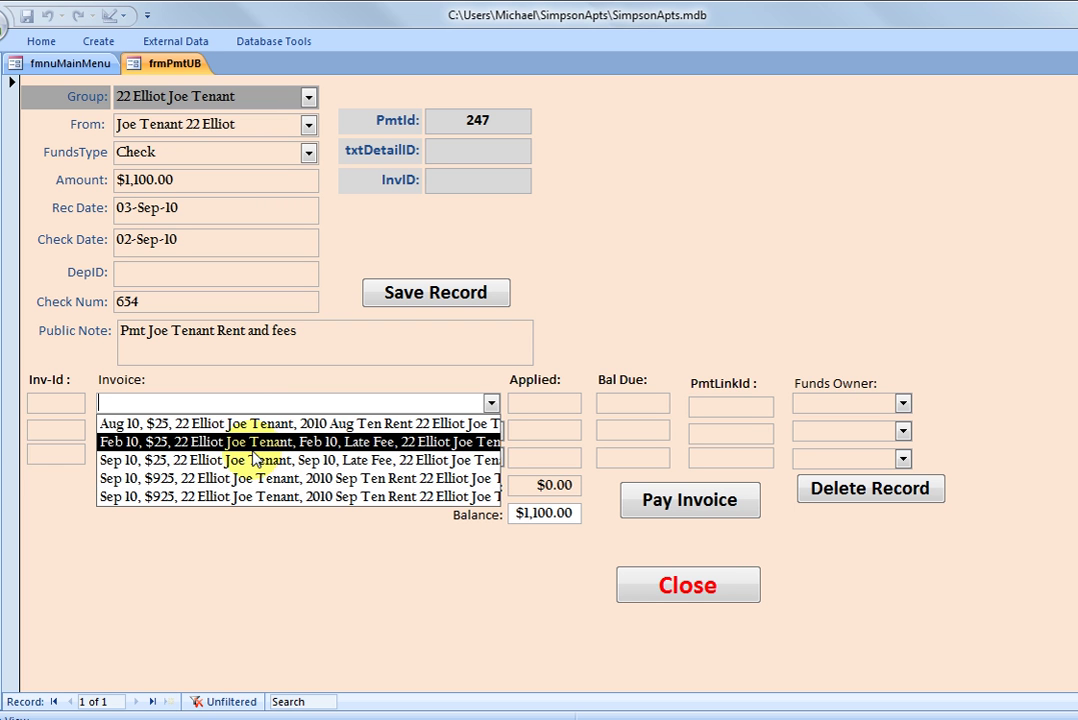
left_click(222, 497)
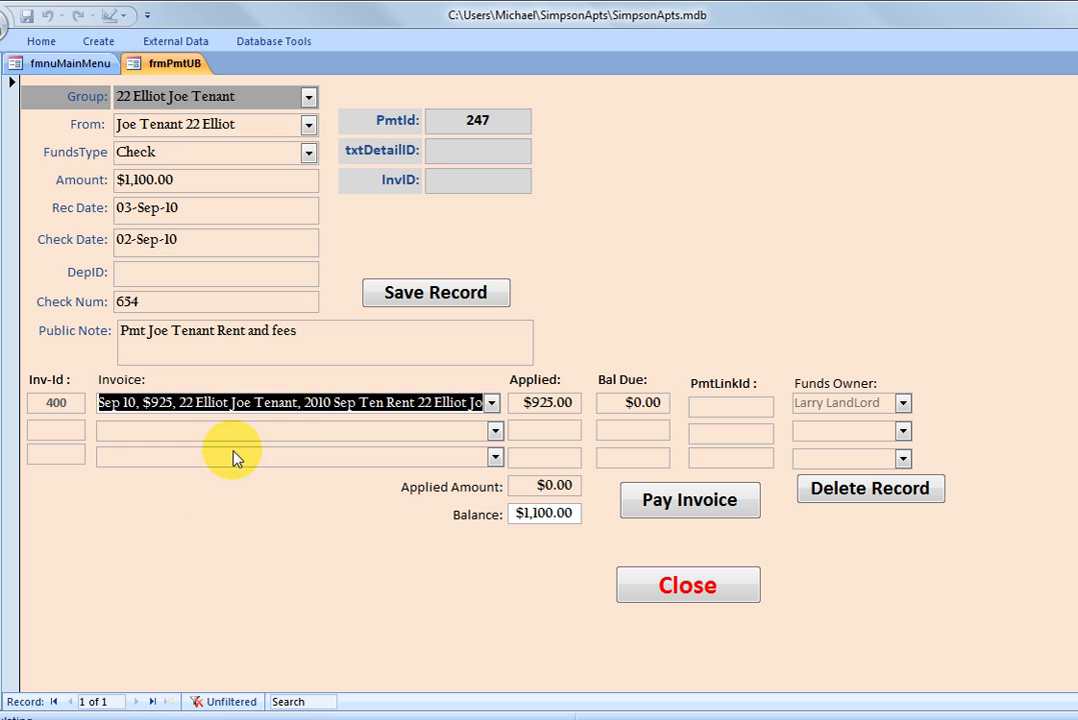
left_click(495, 431)
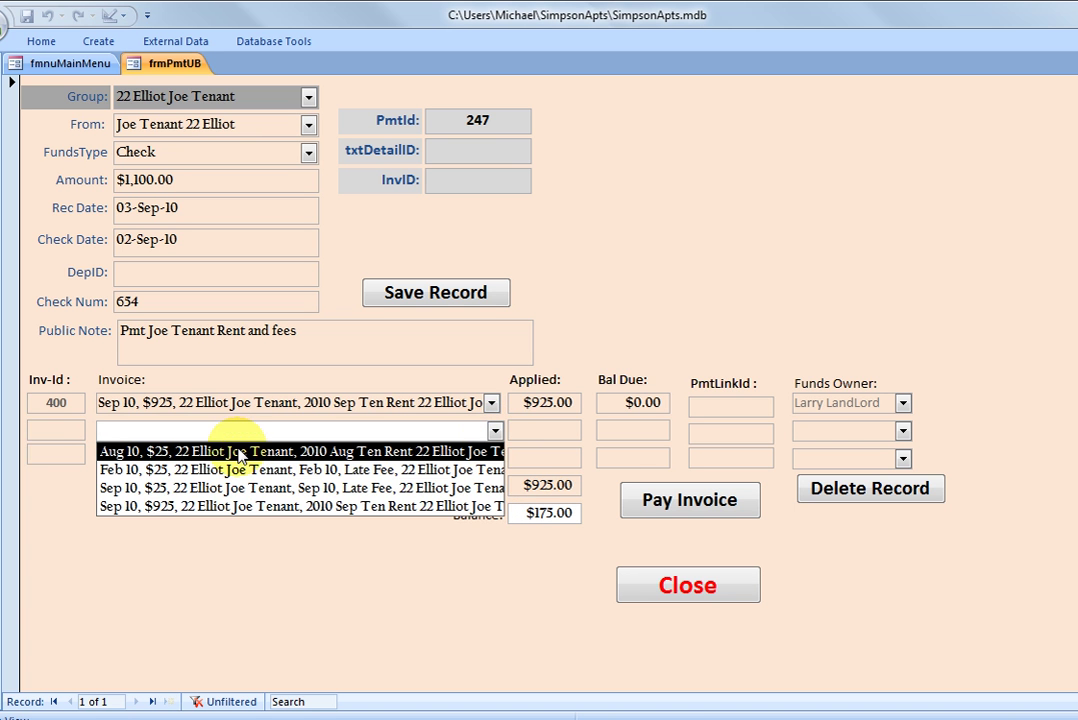
left_click(233, 451)
left_click(495, 458)
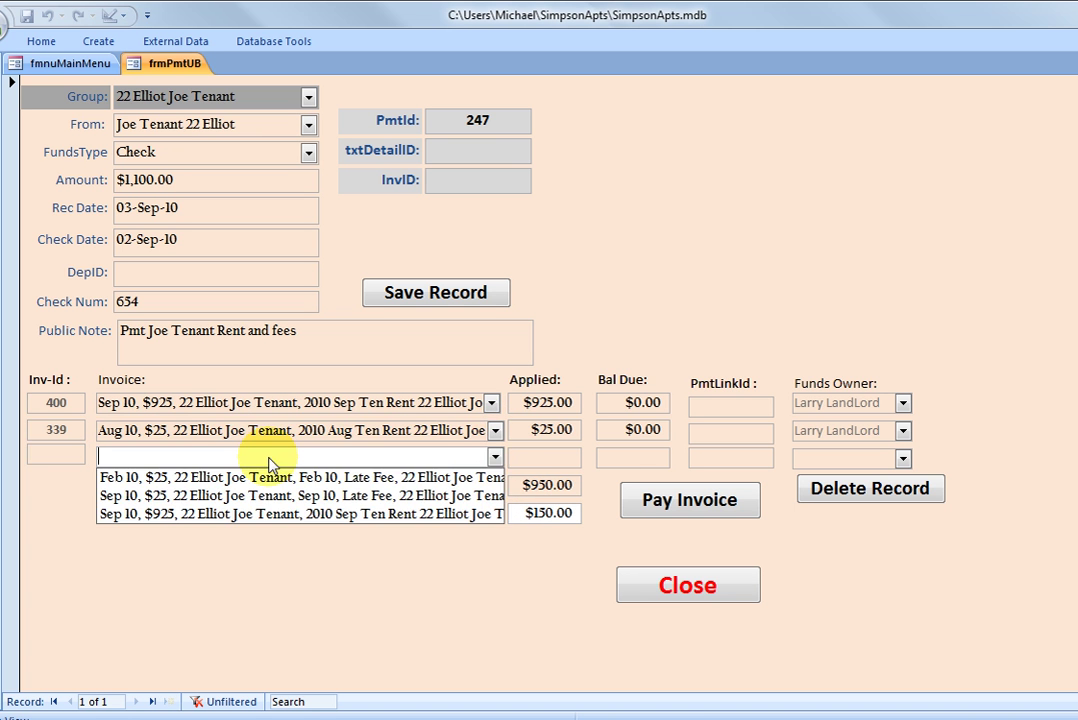
left_click(228, 479)
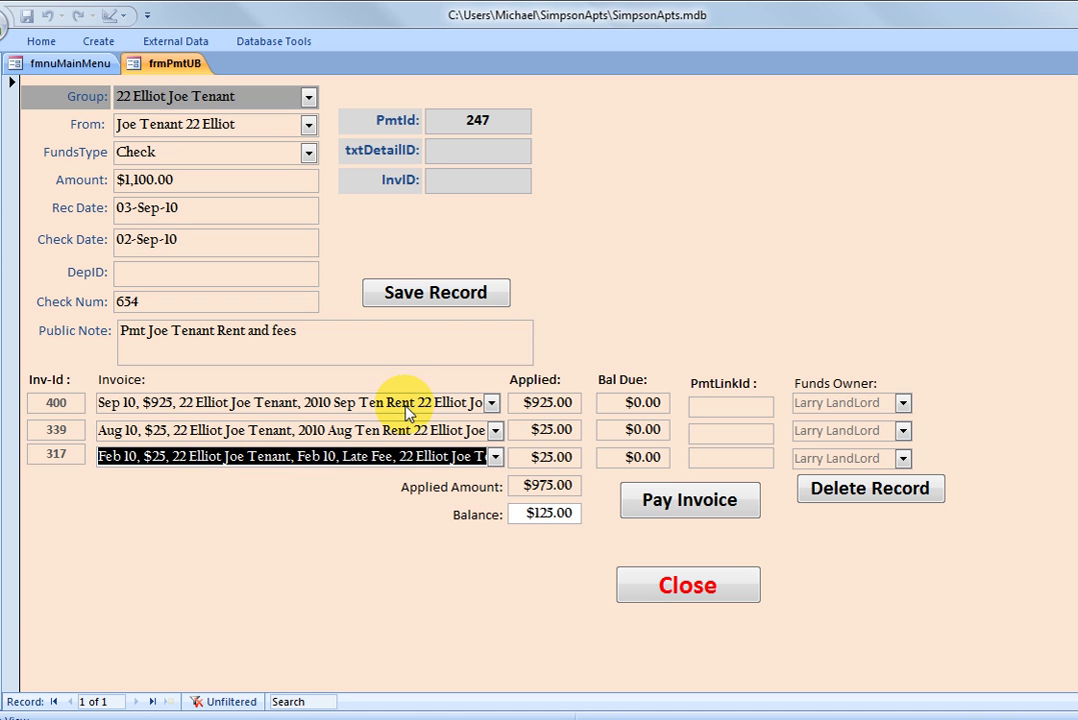
Pay the three selected invoices, continuing despite the unapplied balance, and close the payment form
left_click(660, 501)
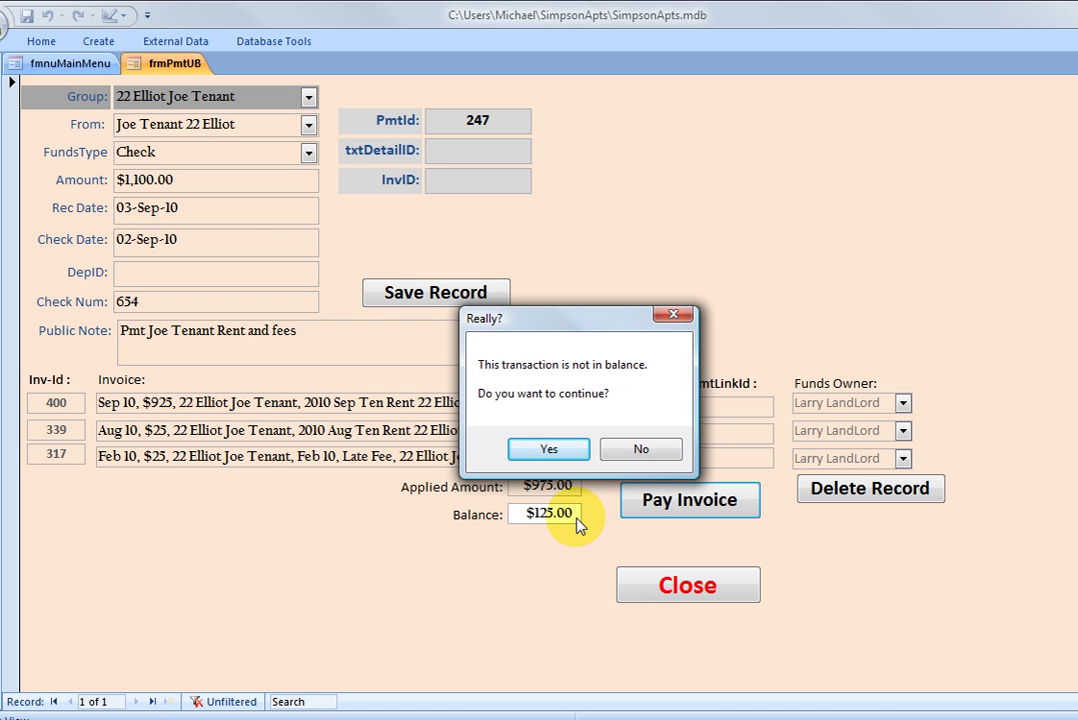
left_click(549, 449)
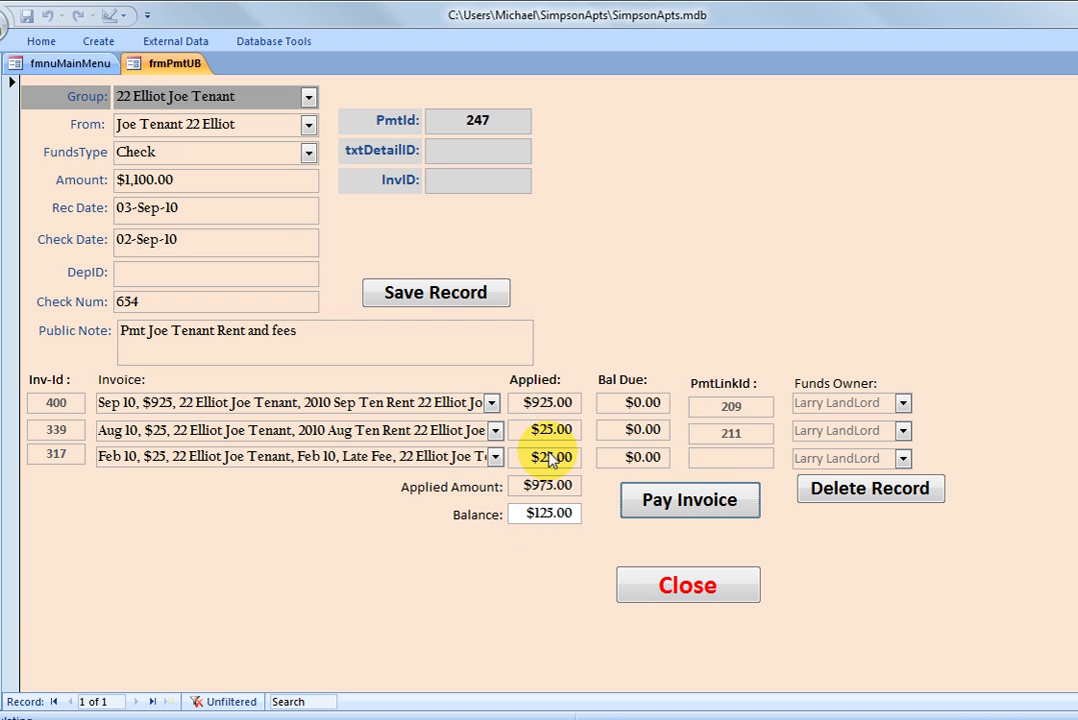
left_click(683, 584)
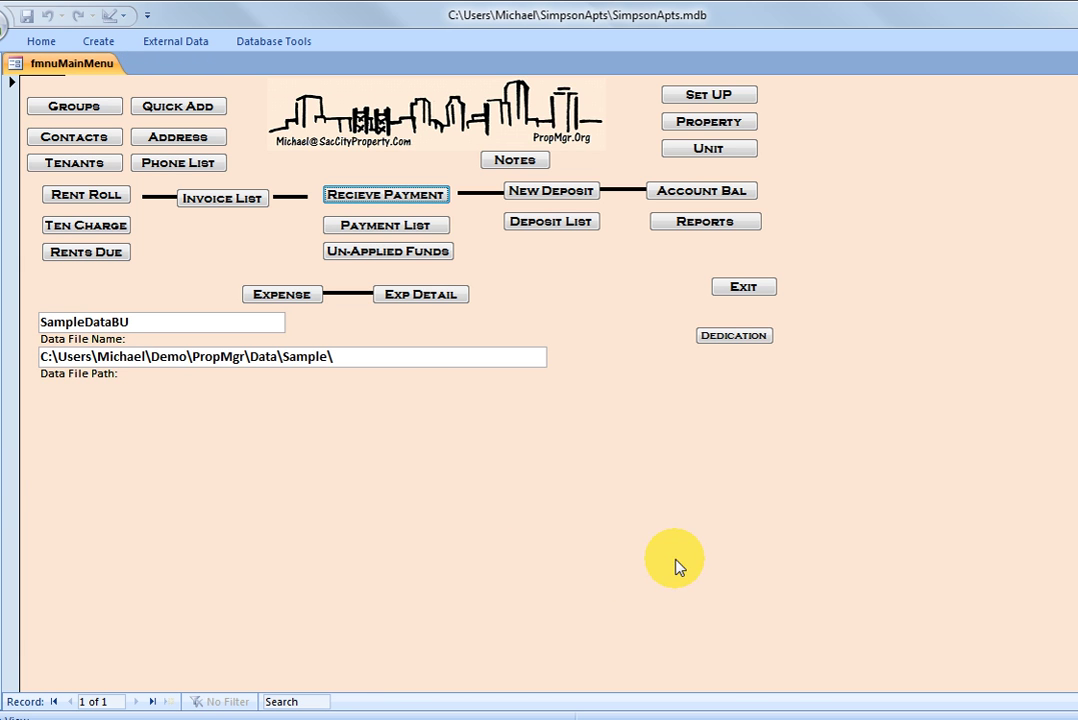
Post the 03-Sep-10 payment's $125 unapplied credit to the 22 Elliot tenant's Sep 10 $925 rent invoice, and close the unapplied funds list
left_click(355, 256)
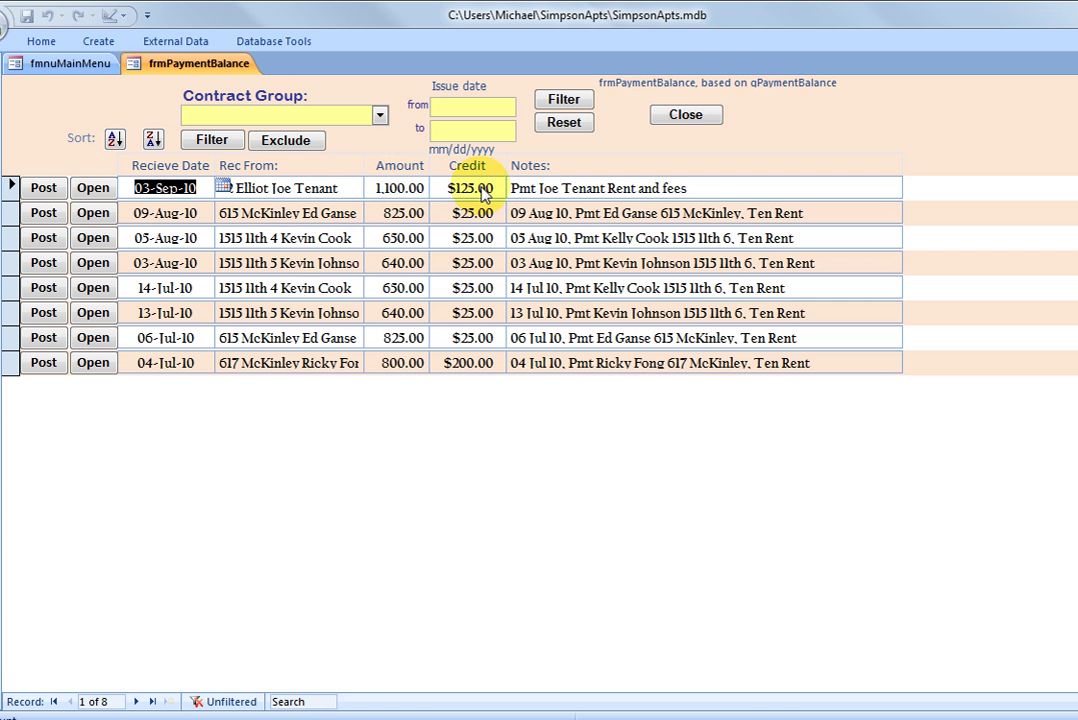
left_click(43, 190)
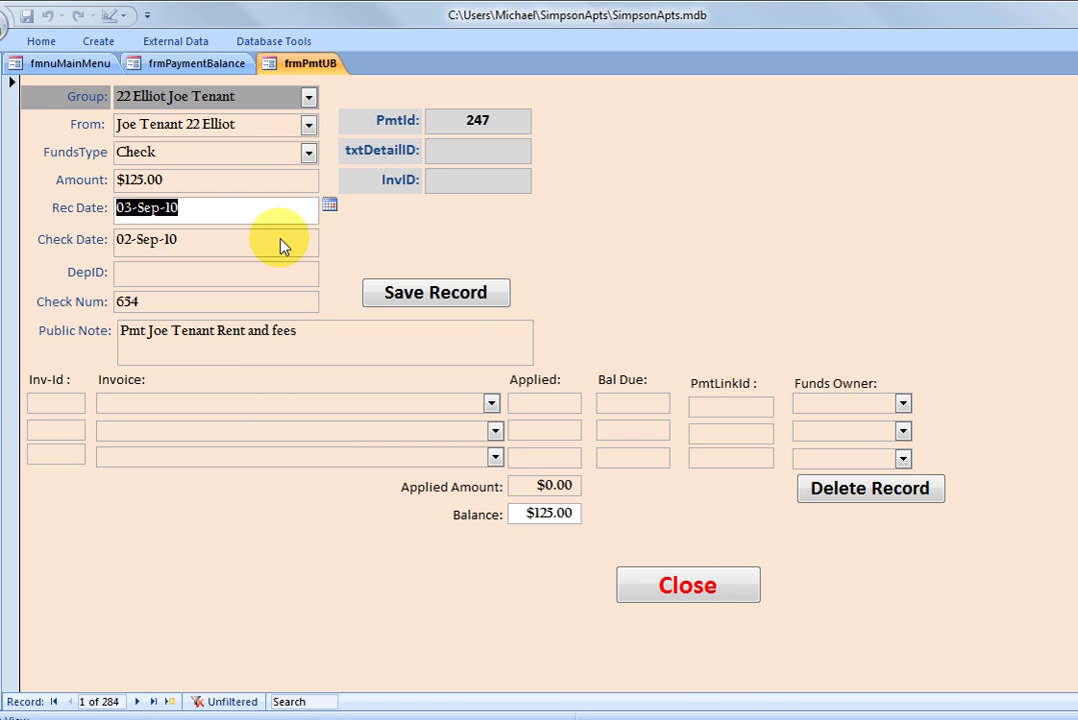
left_click(490, 402)
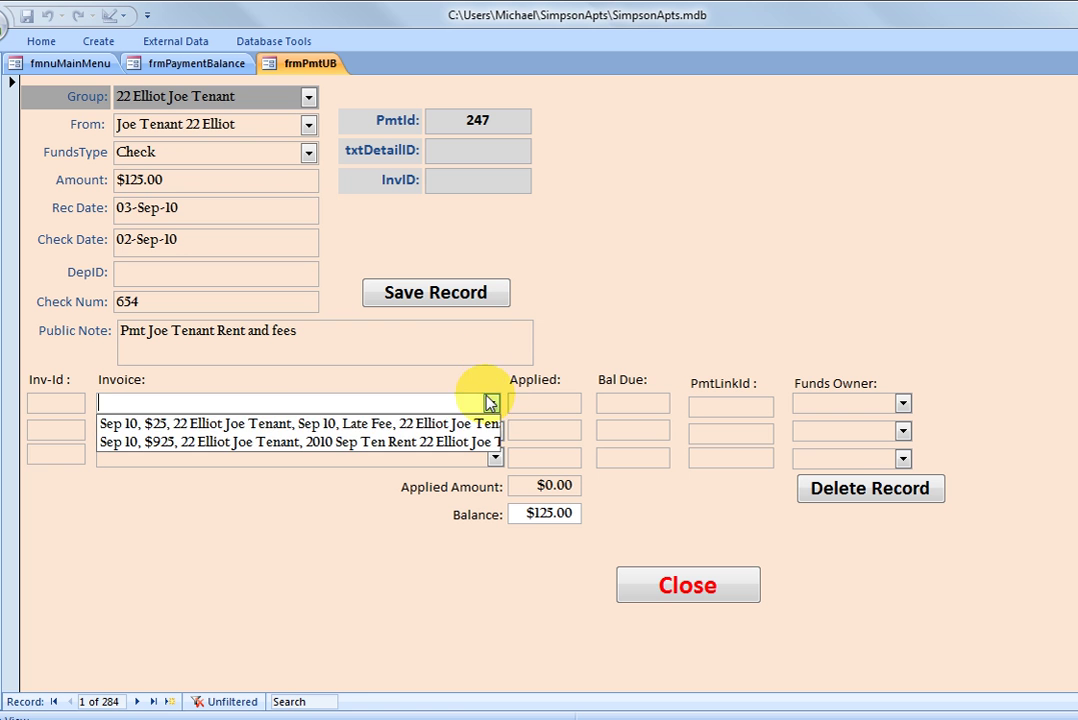
left_click(330, 447)
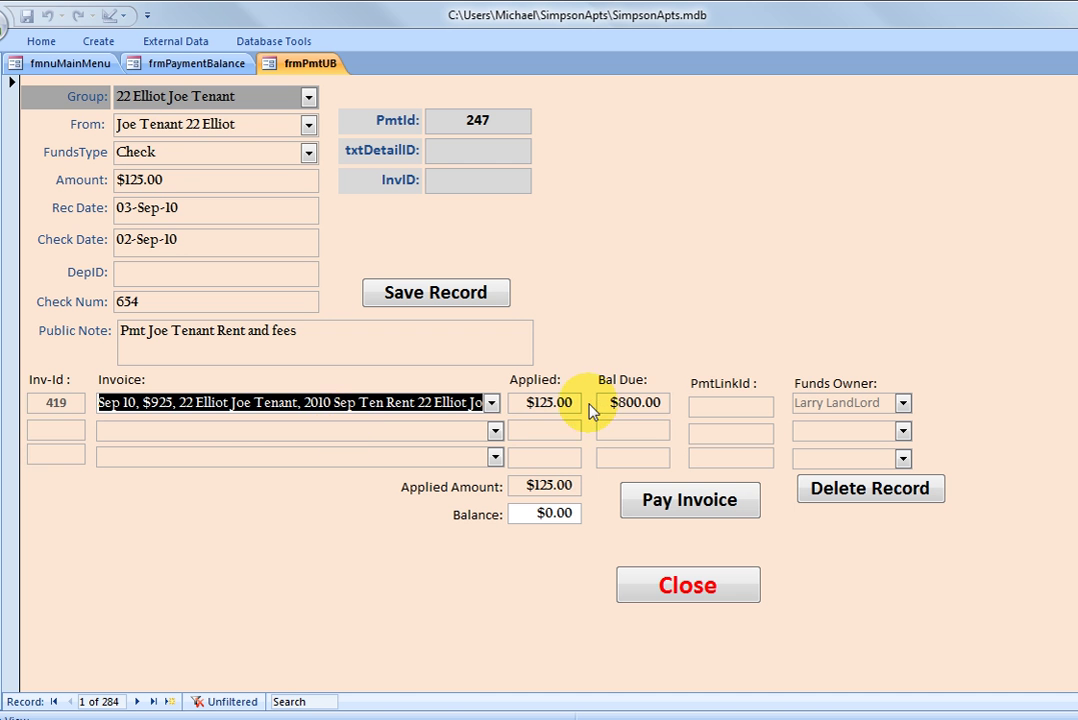
left_click(660, 512)
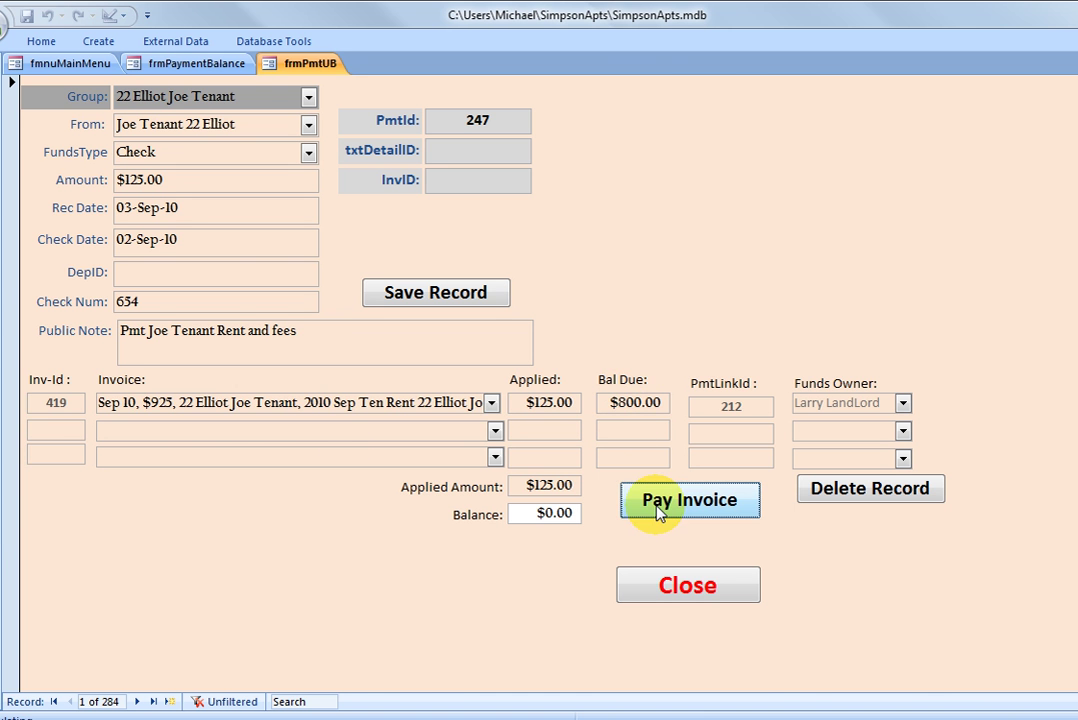
left_click(659, 591)
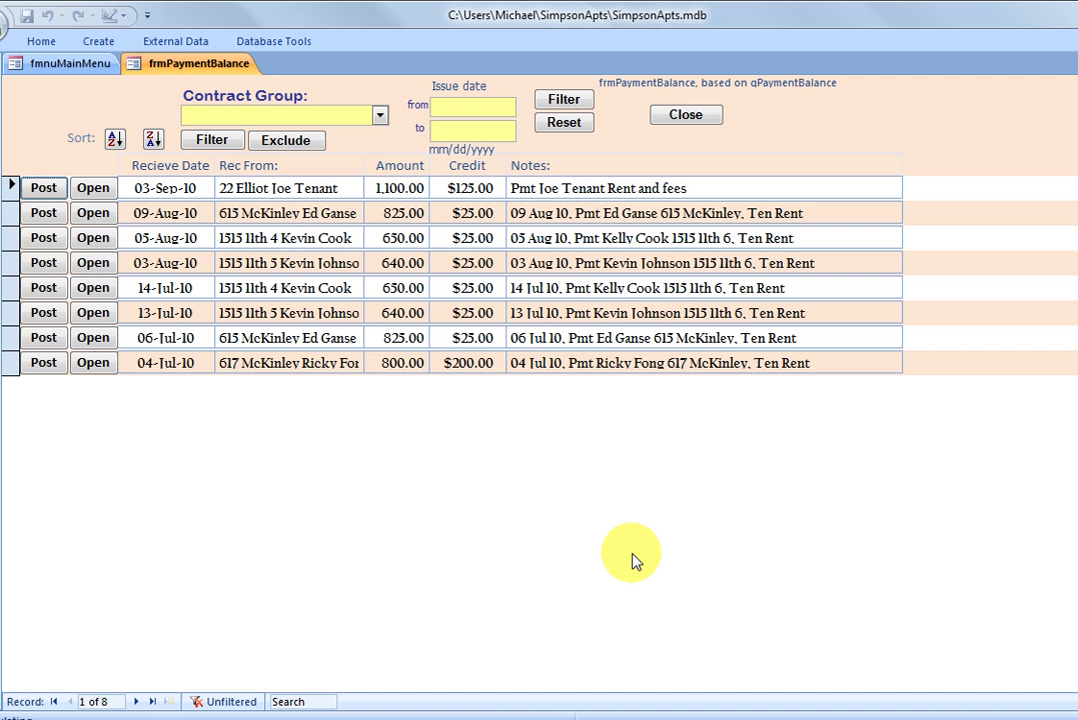
left_click(679, 117)
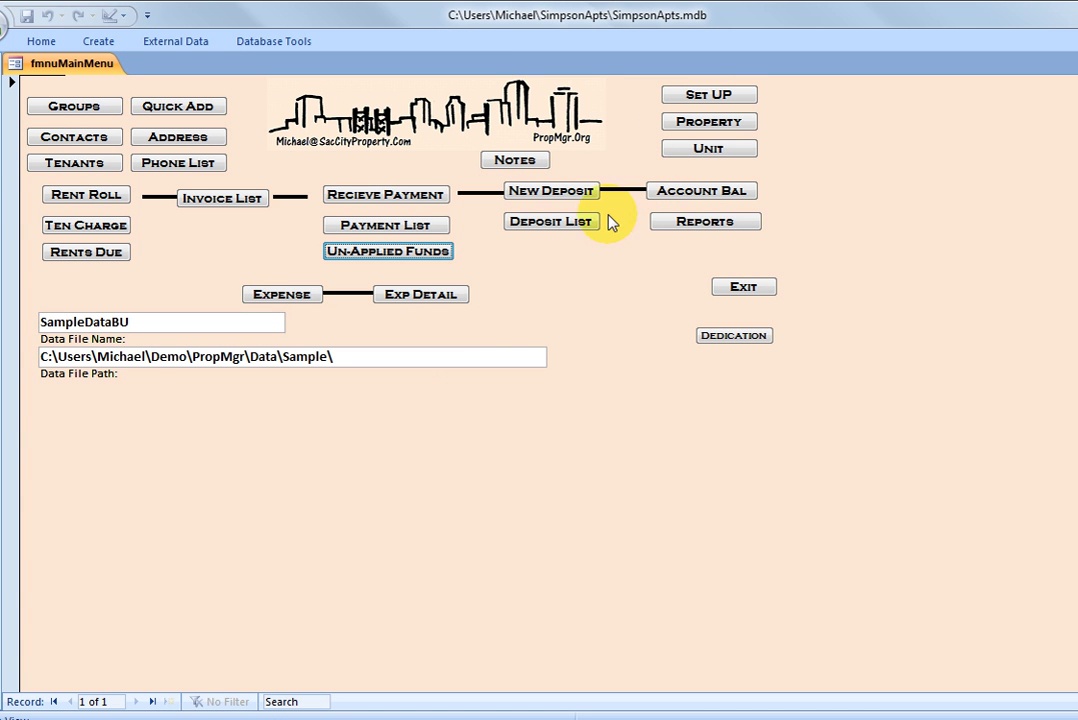
Filter the invoice list by the 22 Elliot tenant and close the list
left_click(204, 200)
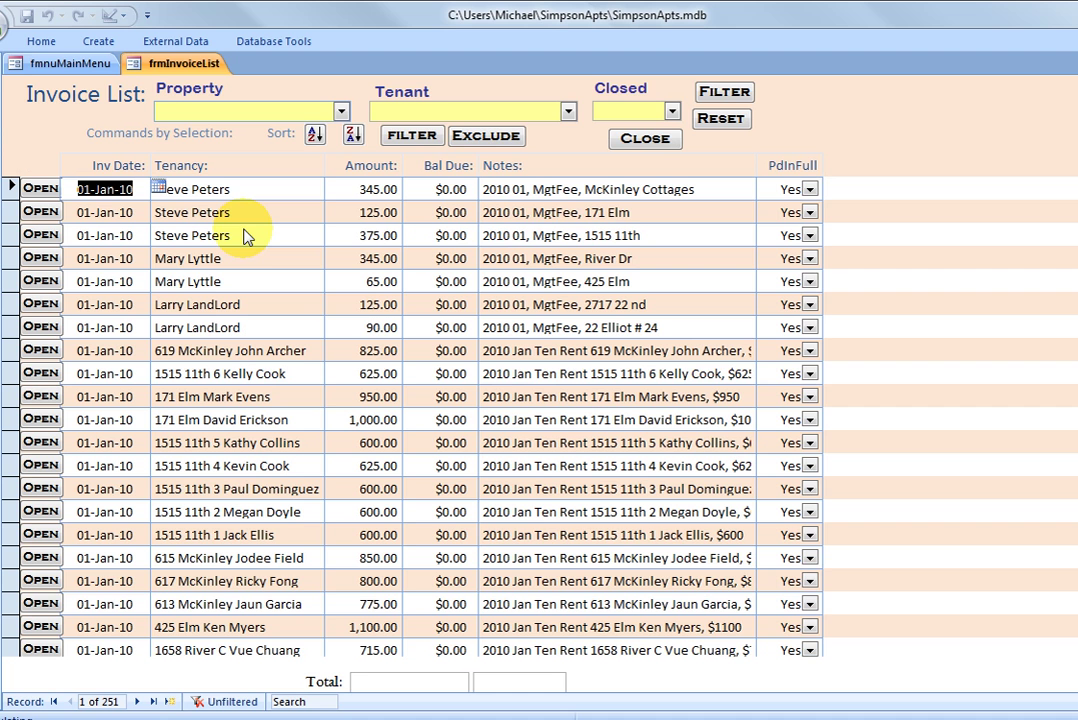
left_click(568, 111)
scroll(450, 140, "down", 1)
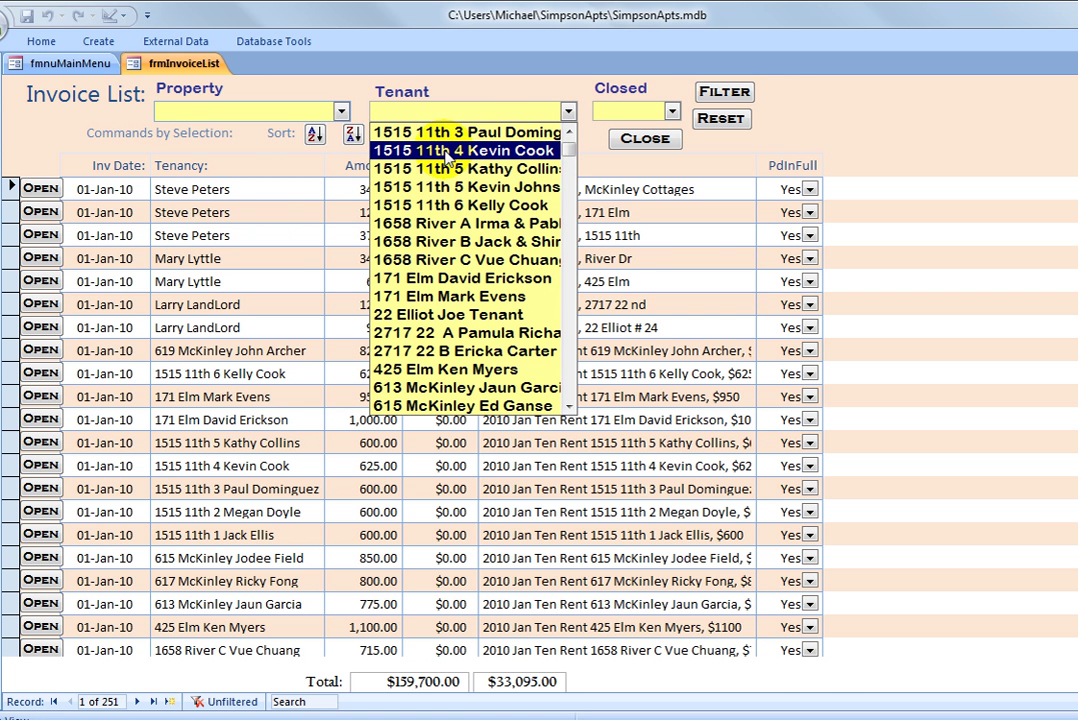
scroll(447, 157, "down", 3)
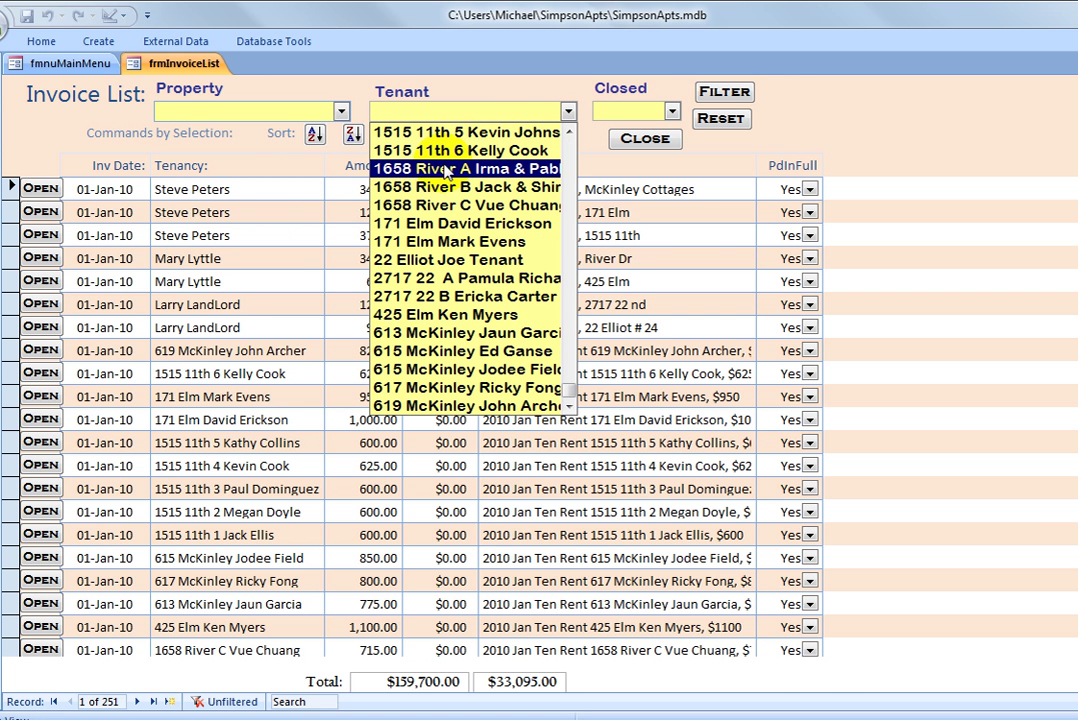
scroll(460, 278, "up", 5)
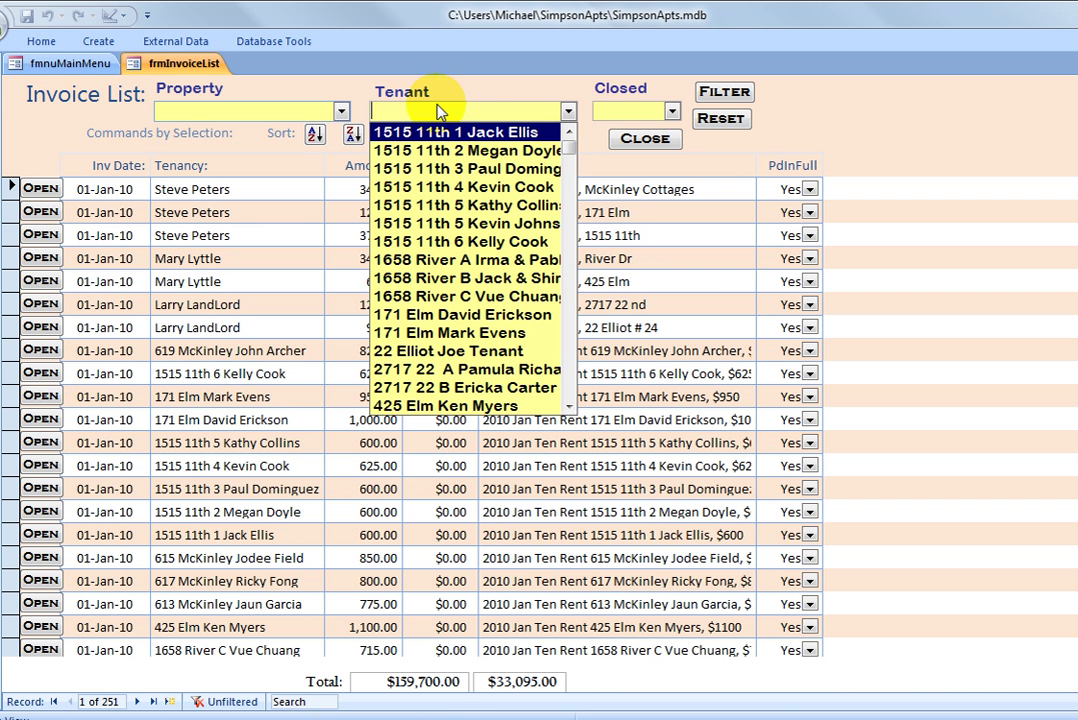
scroll(437, 210, "down", 4)
scroll(437, 213, "down", 1)
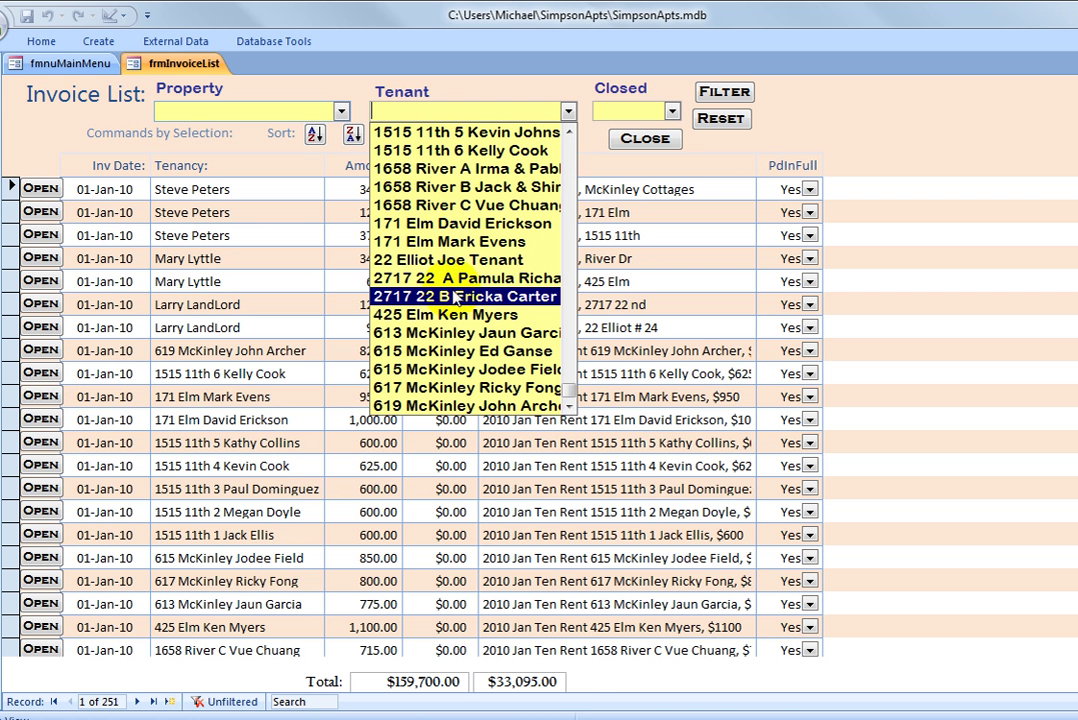
left_click(444, 262)
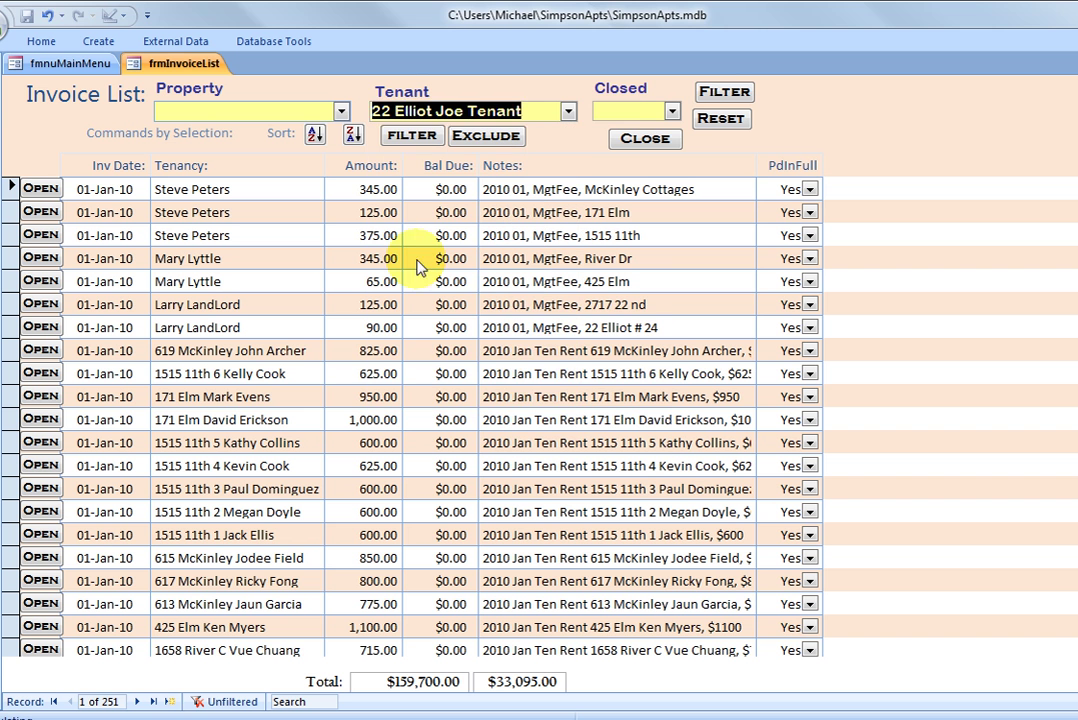
left_click(705, 92)
left_click(596, 446)
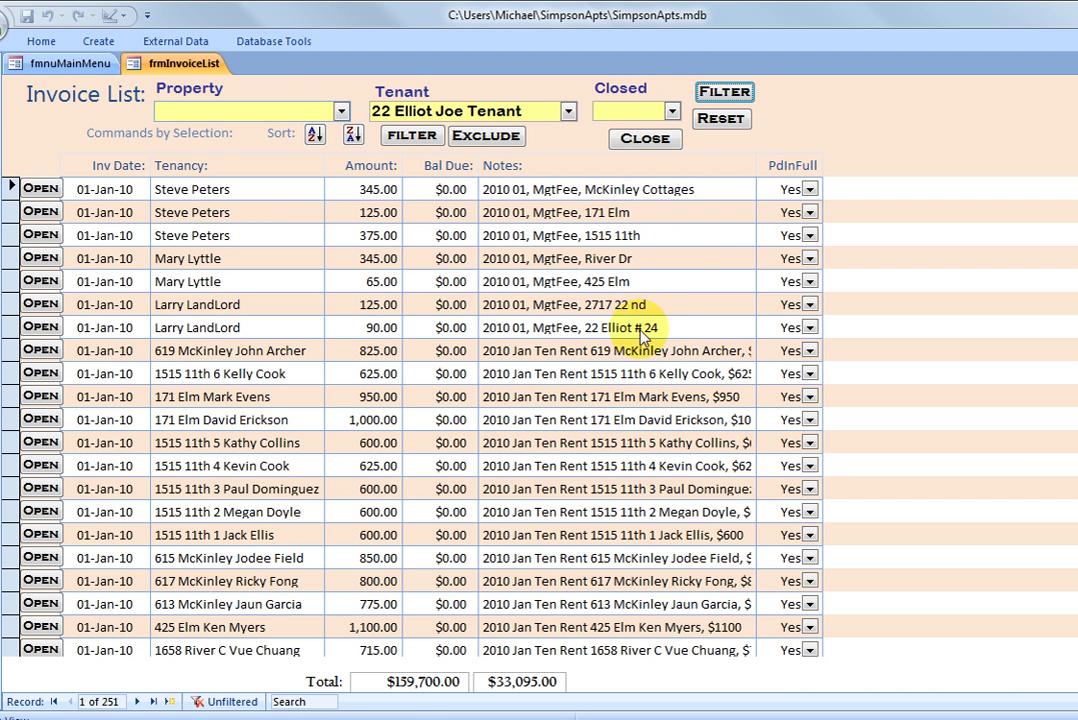
left_click(646, 140)
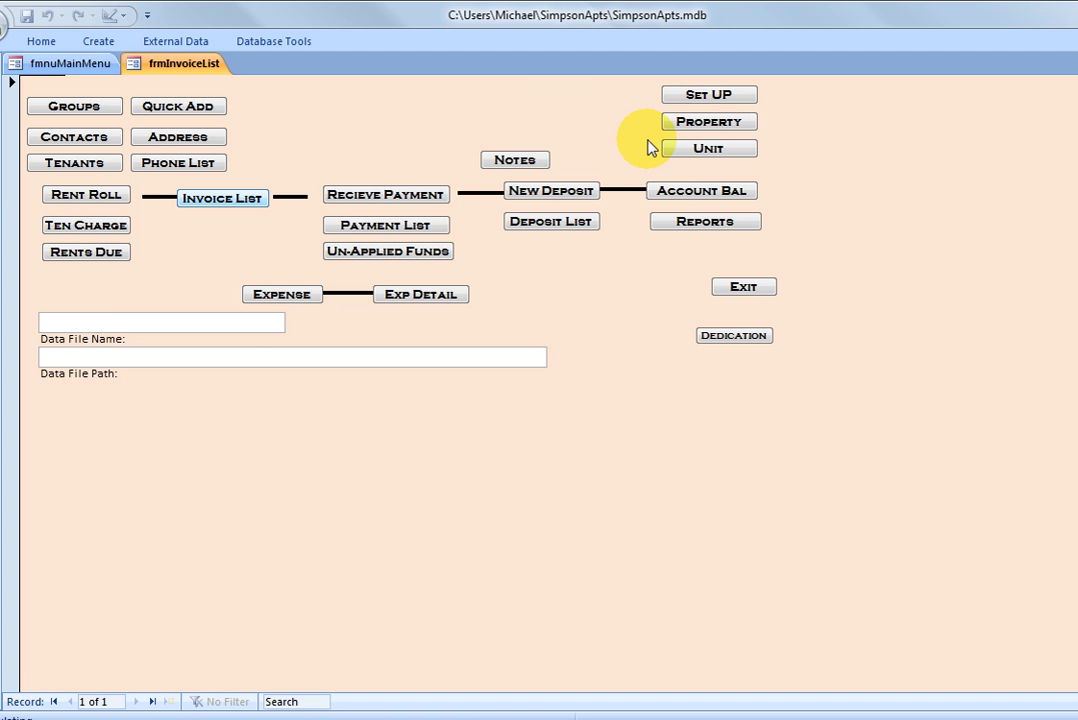
Run the Tenant Balance report for the 22 Elliot tenancy, and close the report and the report menu
left_click(686, 226)
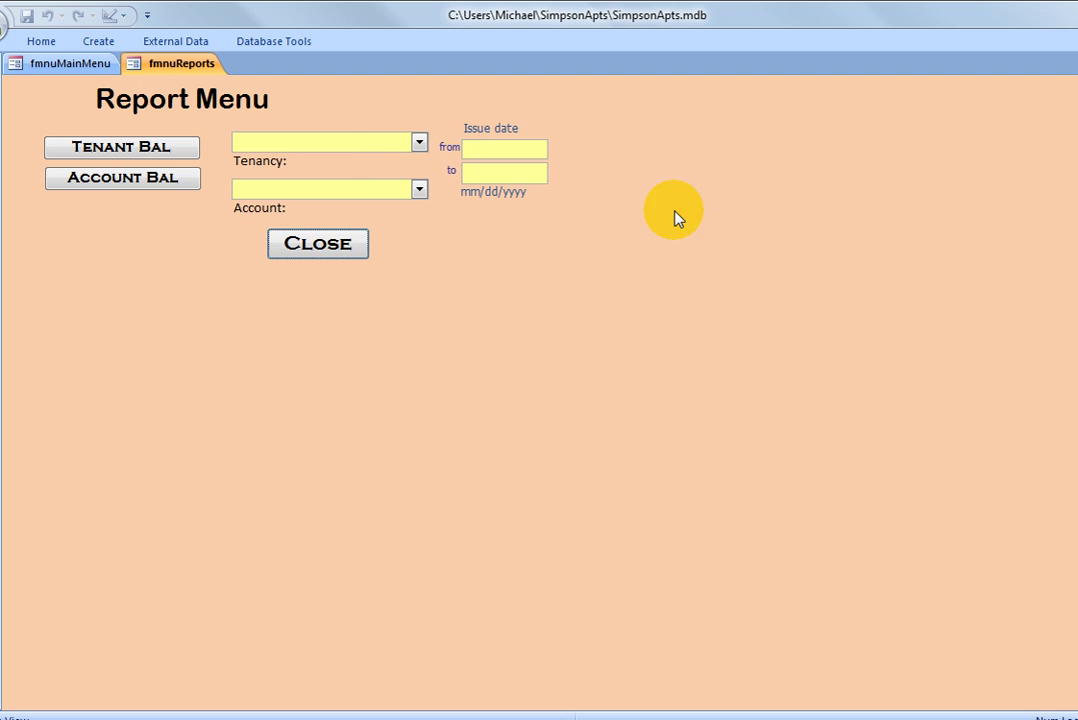
left_click(419, 144)
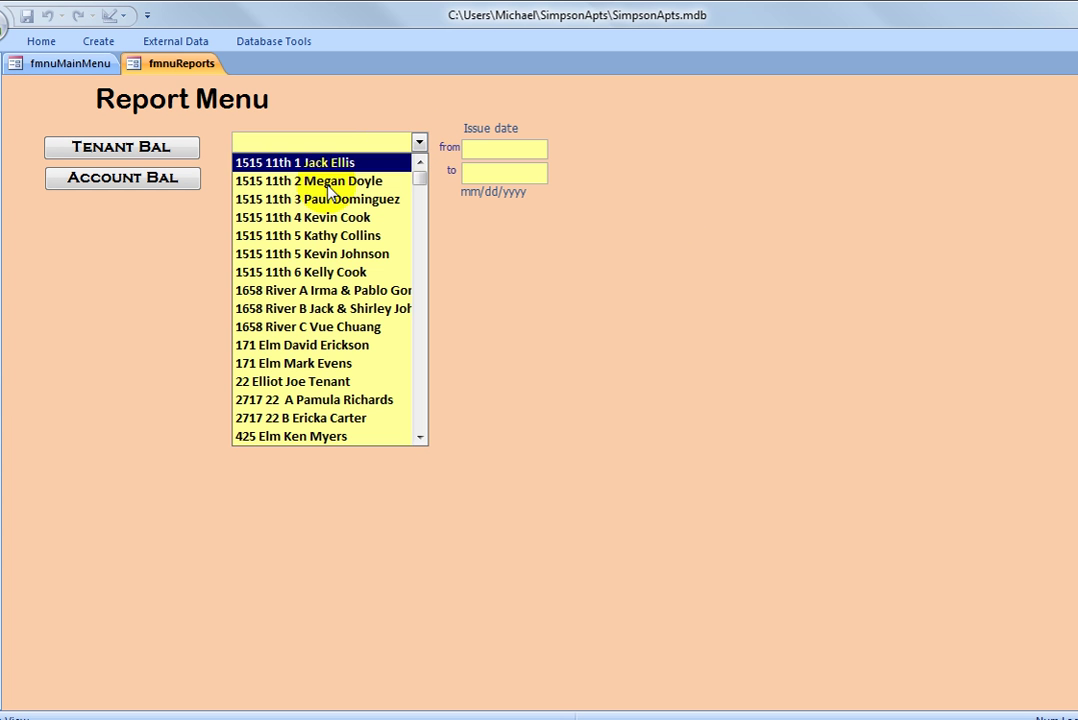
left_click(290, 381)
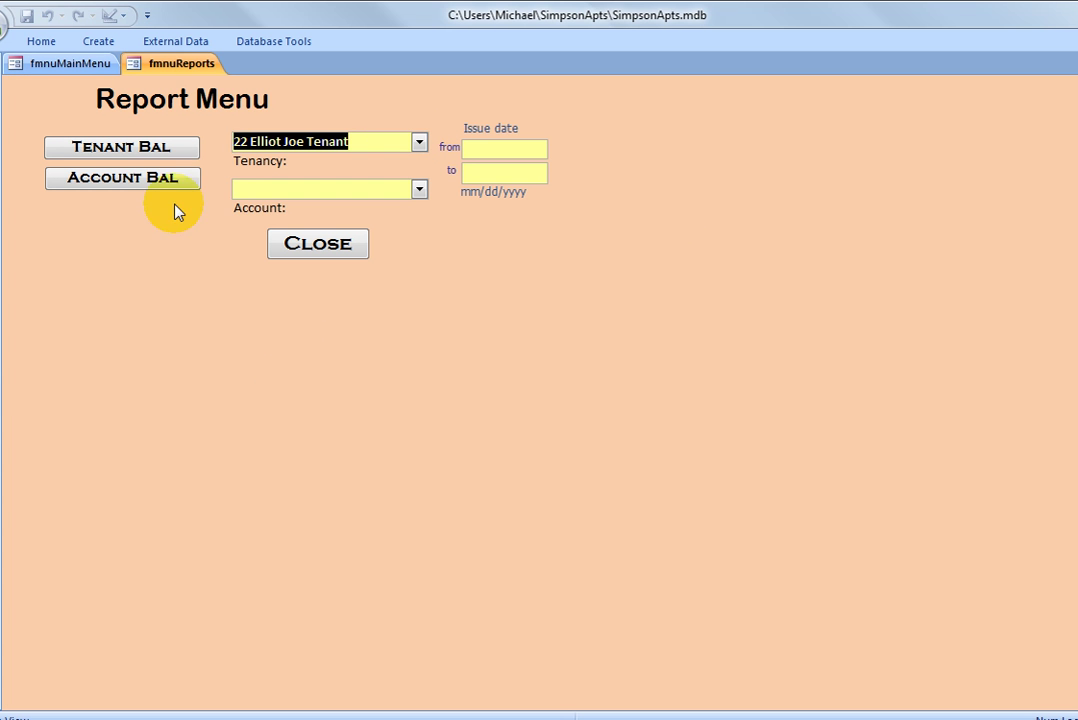
left_click(122, 148)
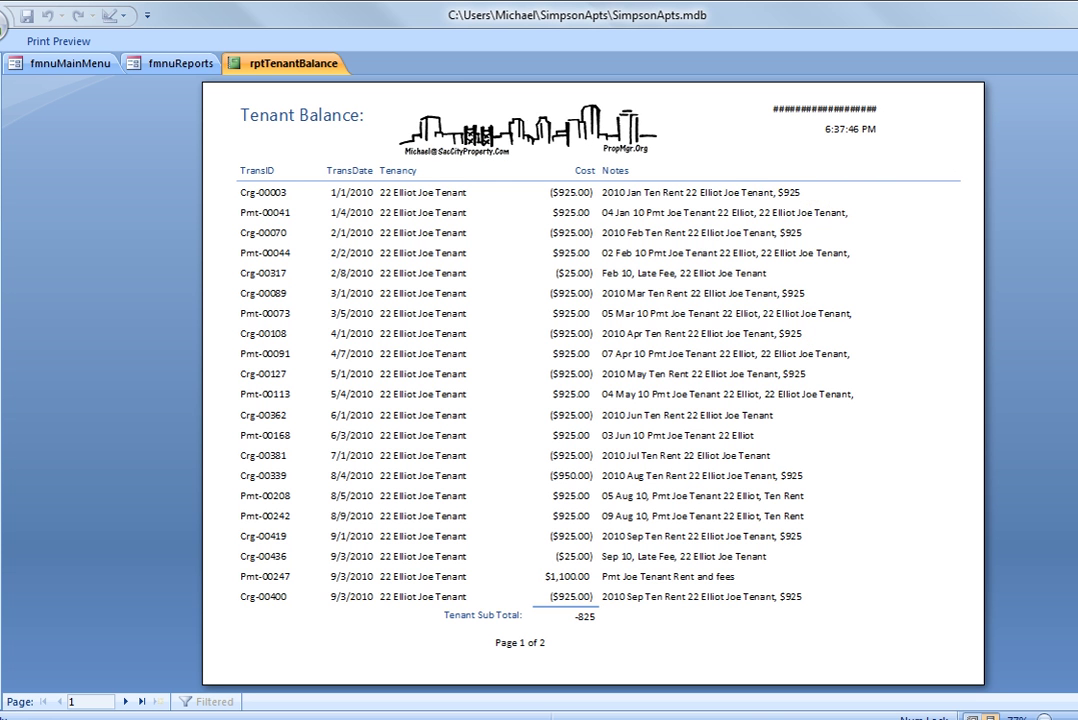
left_click(654, 176)
key("Escape")
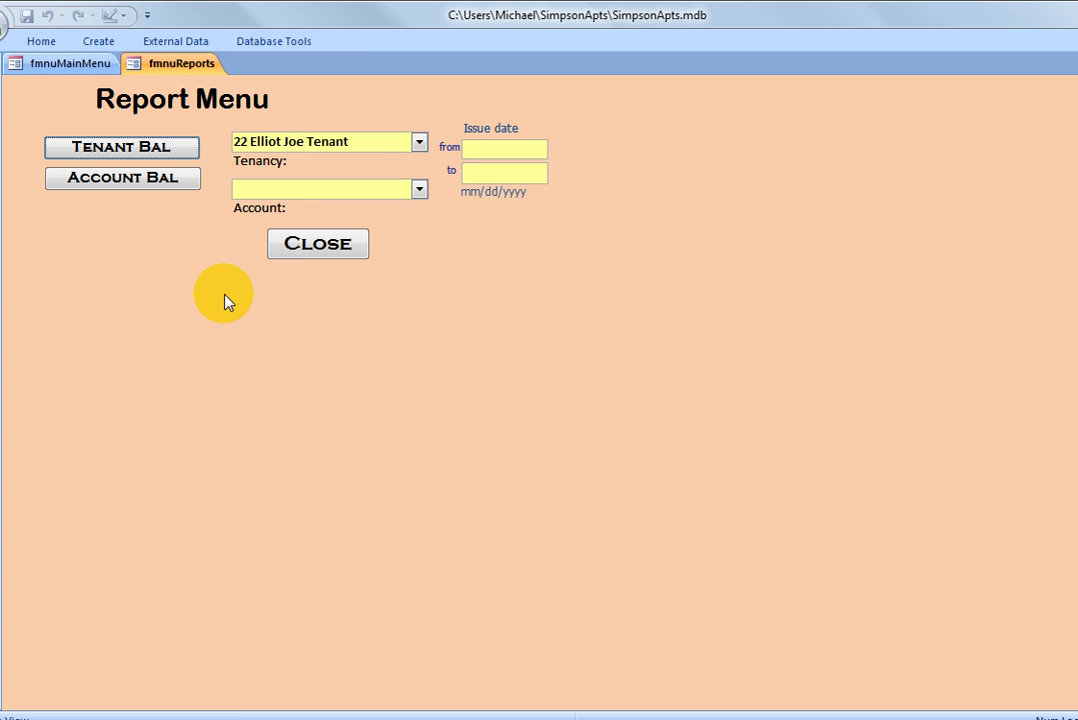
left_click(285, 250)
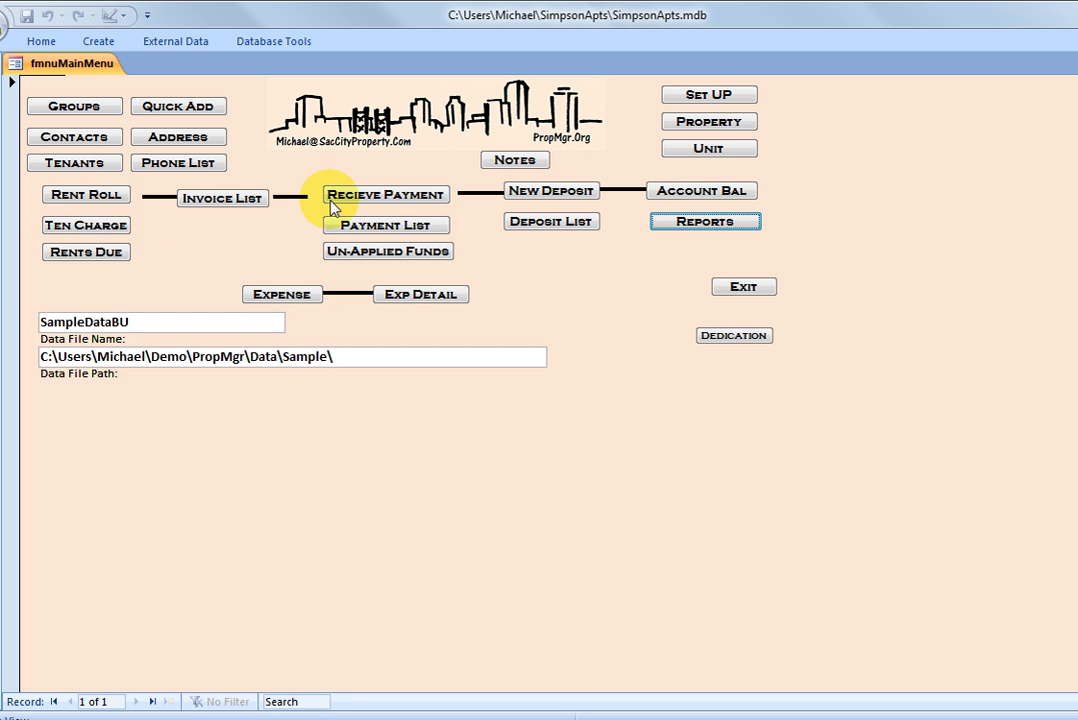
Start a new expense record with Home Depot as the payee
left_click(254, 292)
left_click(296, 170)
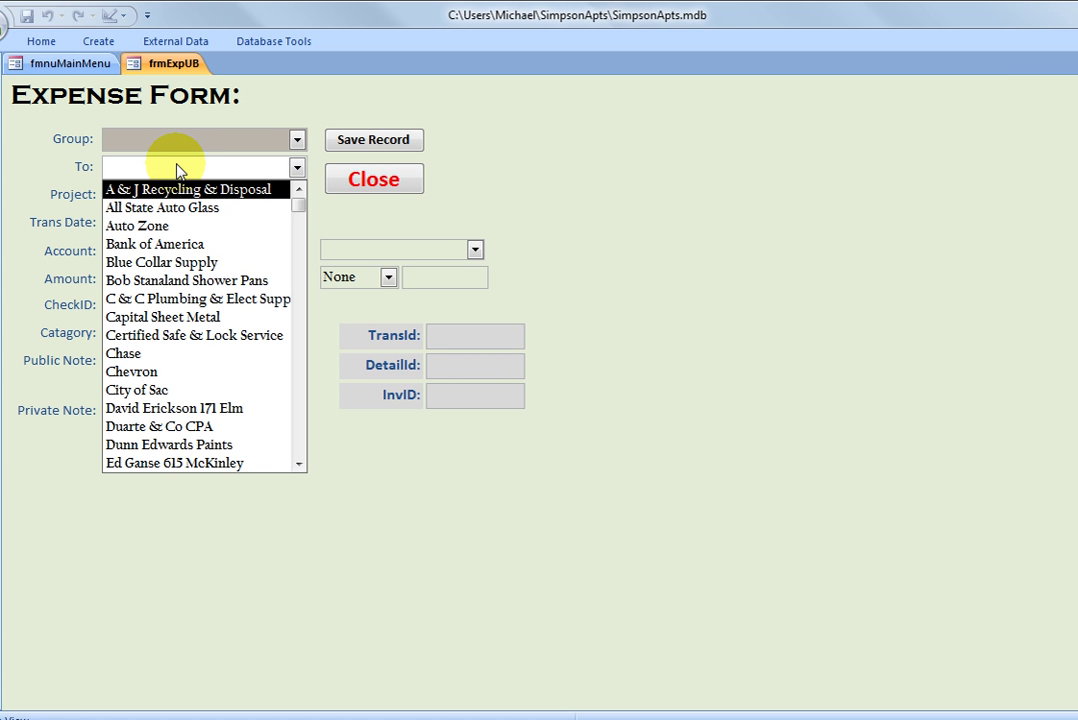
type("home Depot")
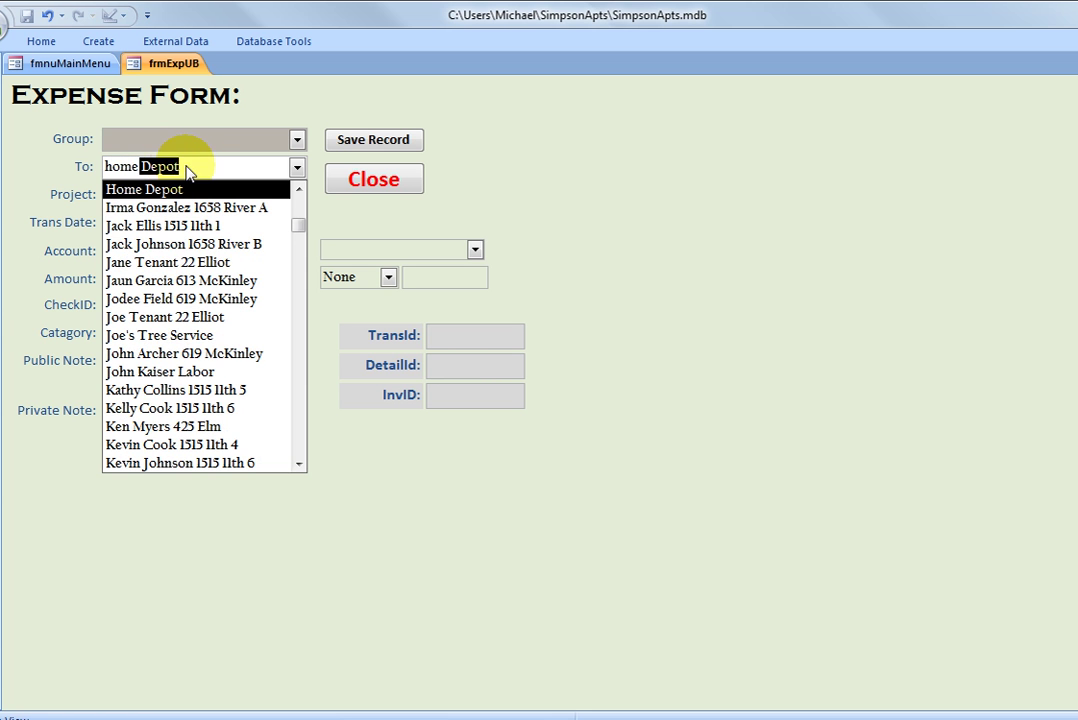
left_click(187, 168)
double_click(175, 167)
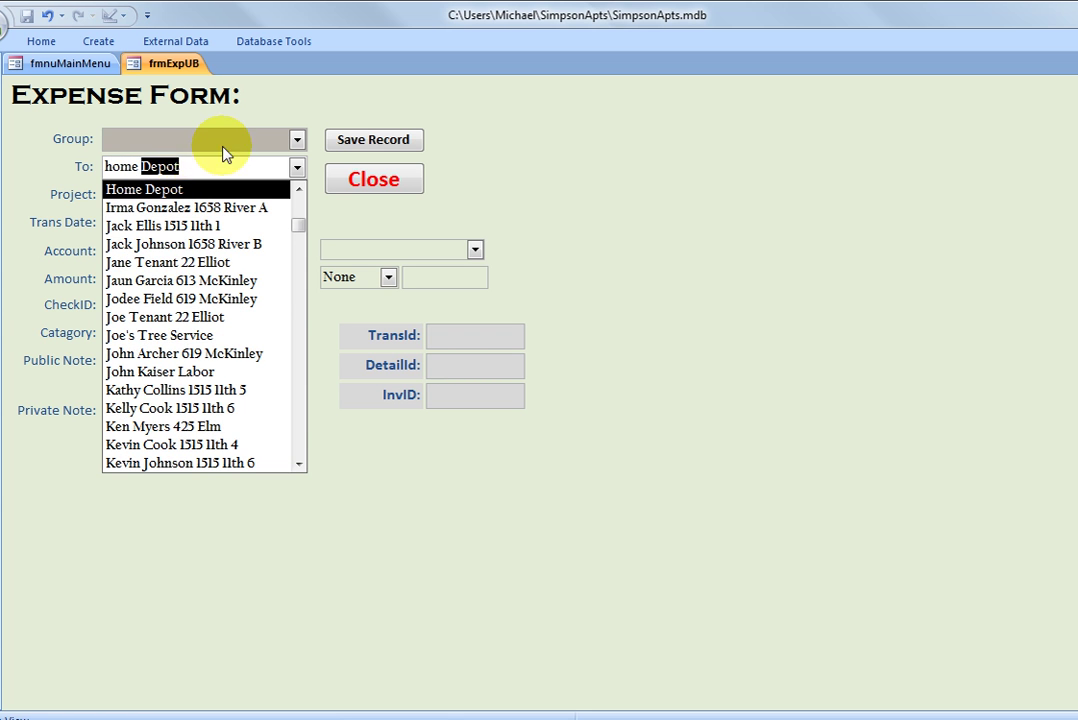
key("Return")
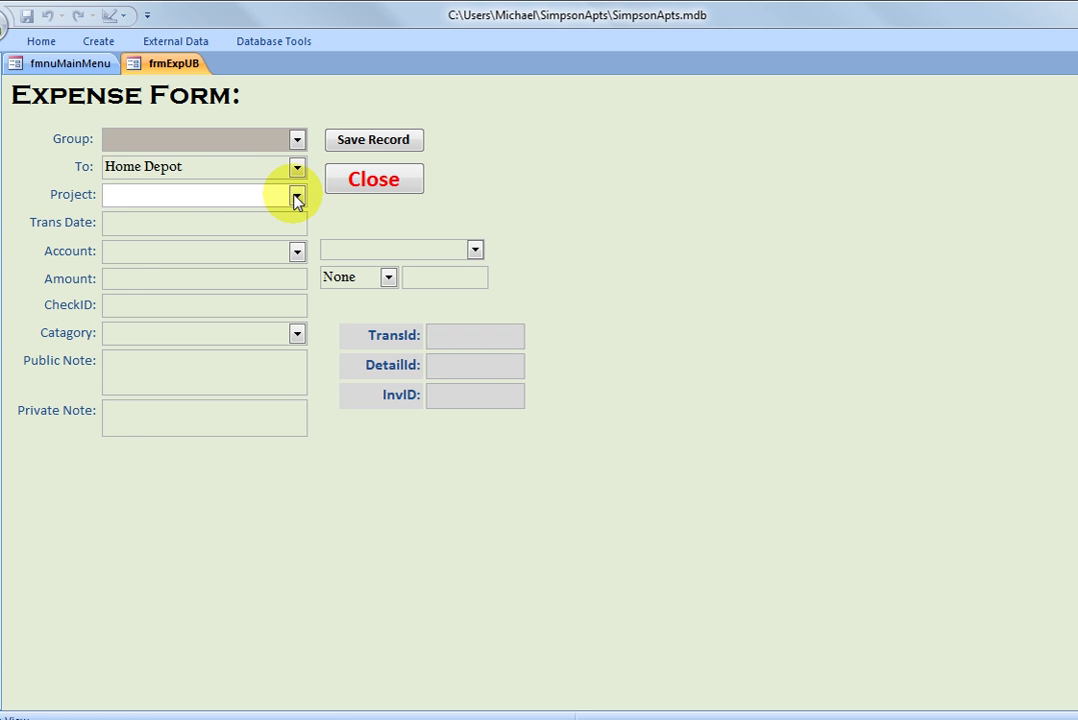
Assign the expense to project 22 Elliot # 24 and set its transaction date to 9/3/2010
left_click(297, 196)
scroll(120, 373, "down", 1)
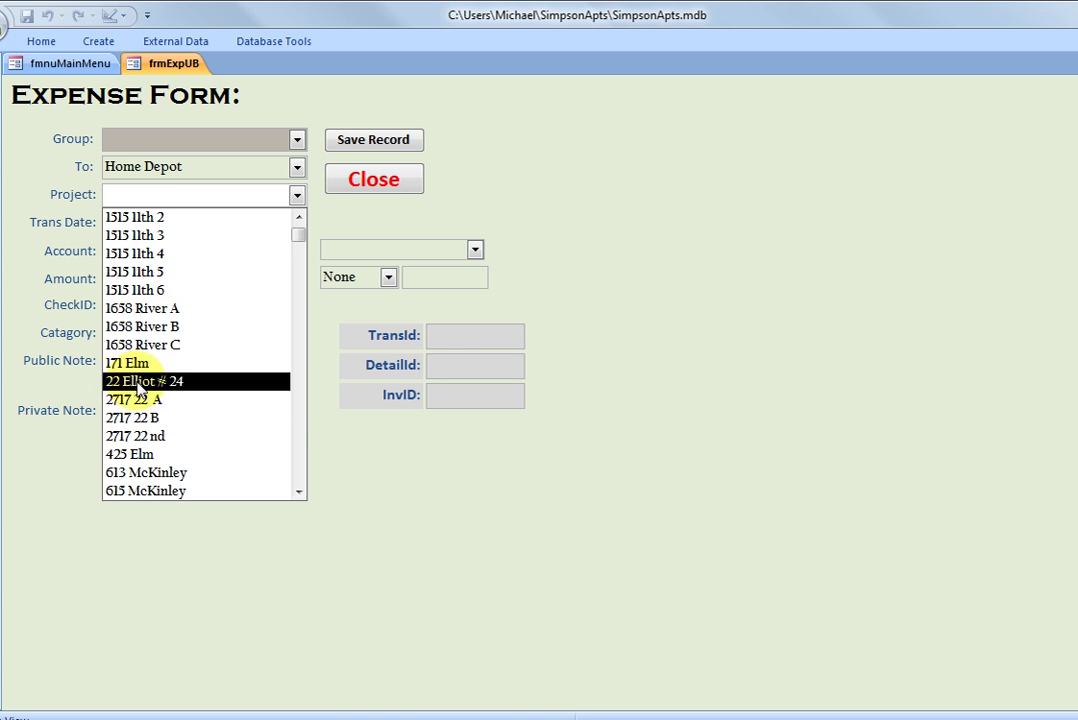
left_click(125, 381)
left_click(160, 229)
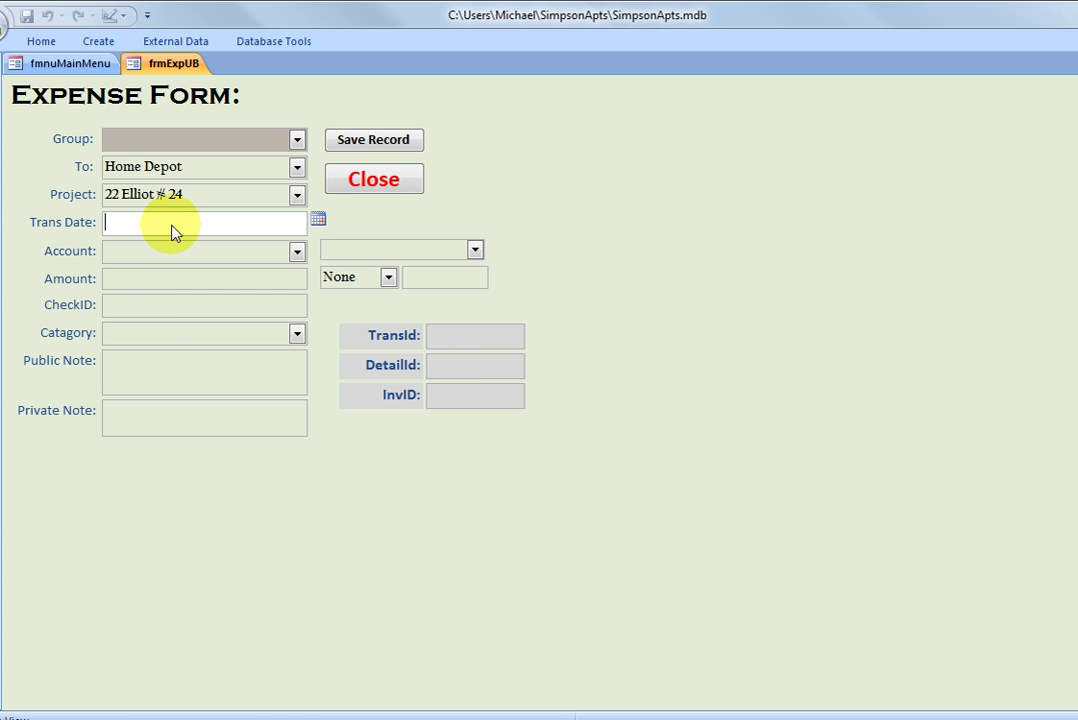
left_click(318, 219)
left_click(284, 276)
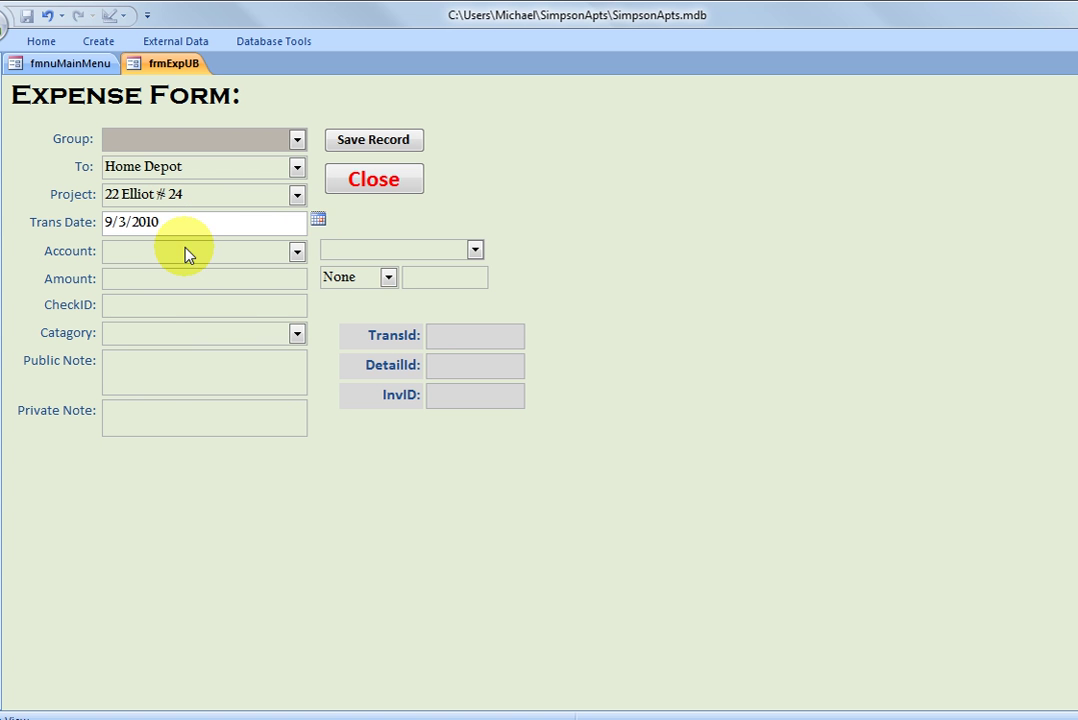
Pay the expense from the Sac City Cking account, with an amount of $546 and check ID 654
left_click(296, 251)
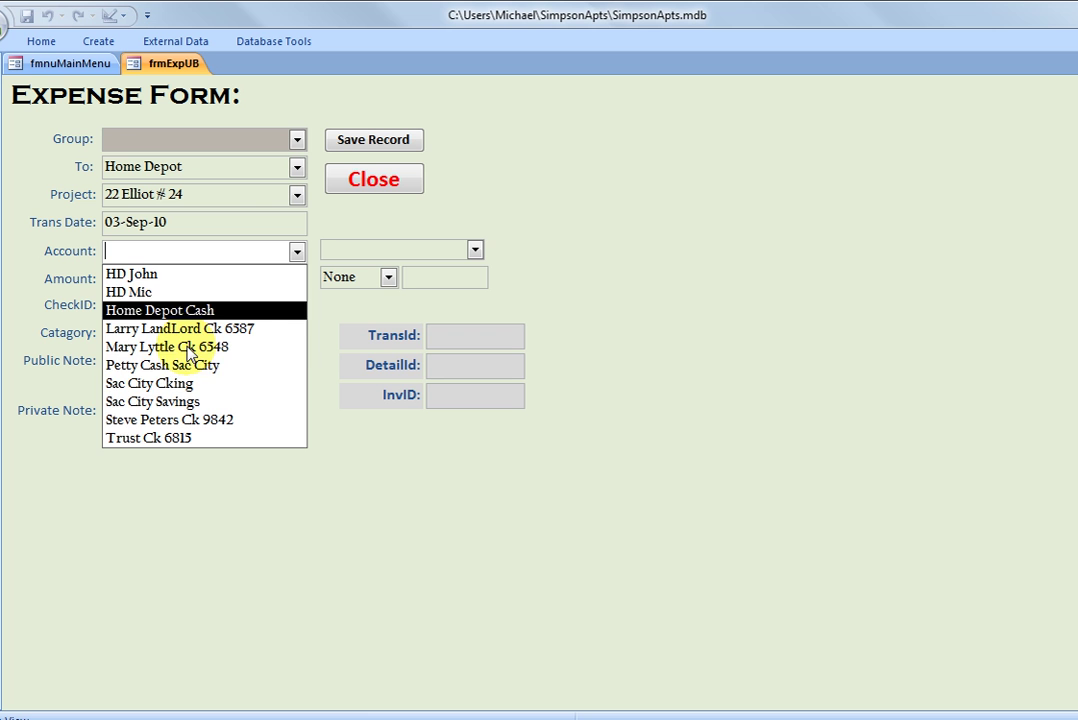
left_click(175, 386)
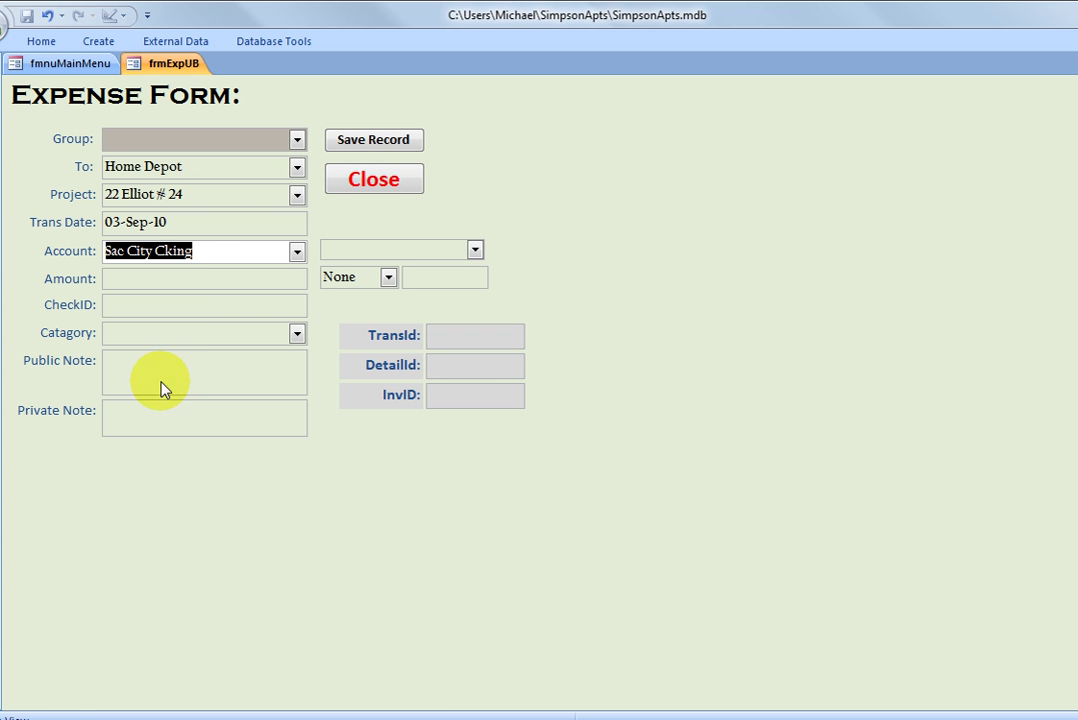
left_click(195, 281)
type("546")
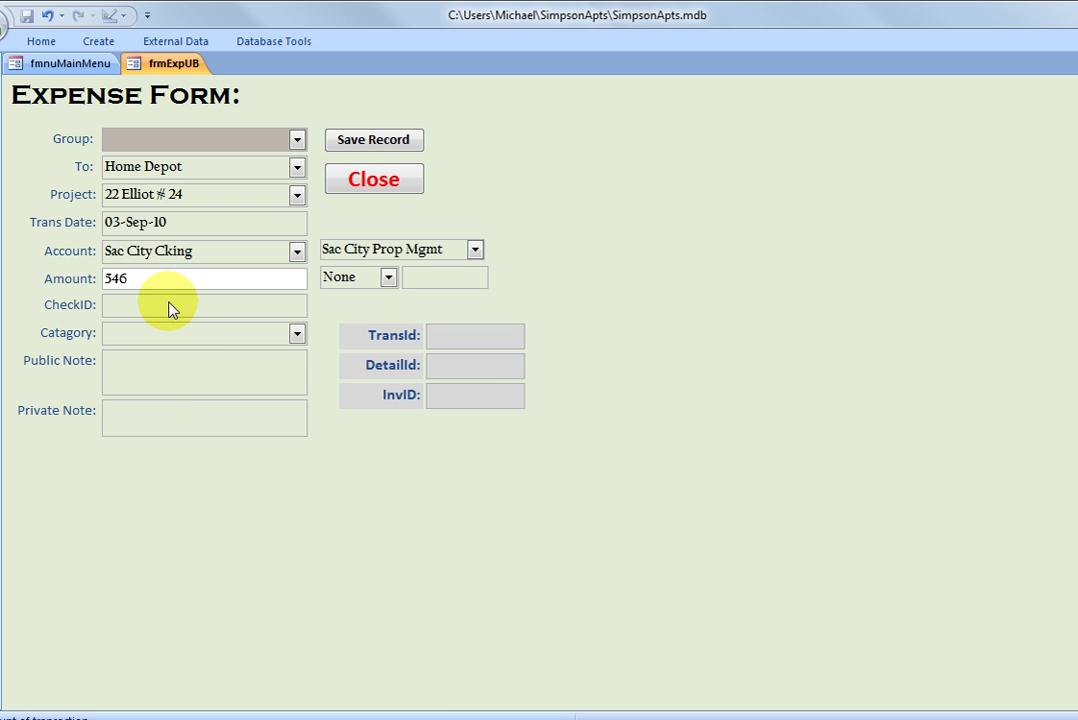
left_click(170, 307)
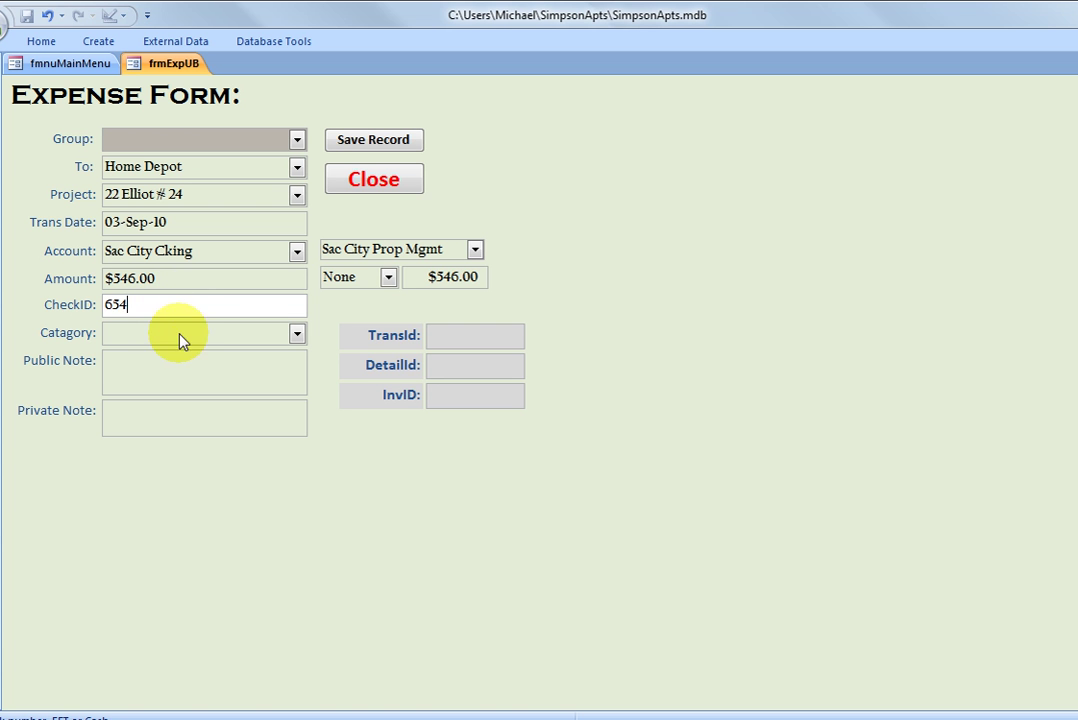
Set the expense category to MM Materials Matenance, add the public note New Stove, and save the record
left_click(212, 339)
type("m")
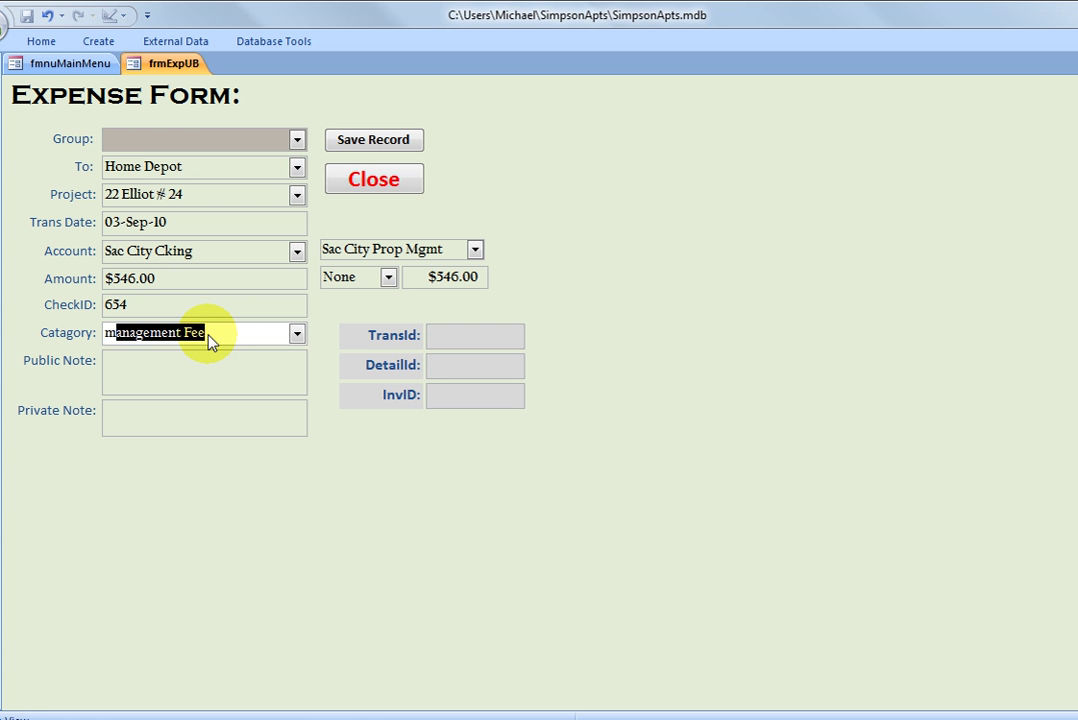
type("m")
left_click(209, 360)
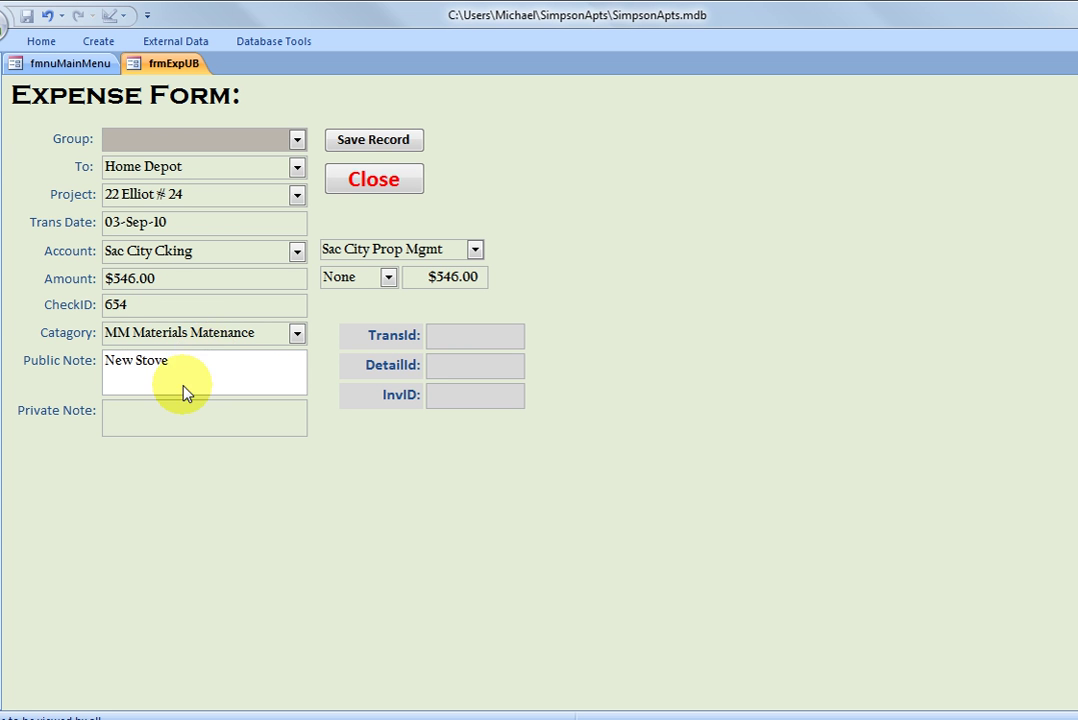
left_click(365, 148)
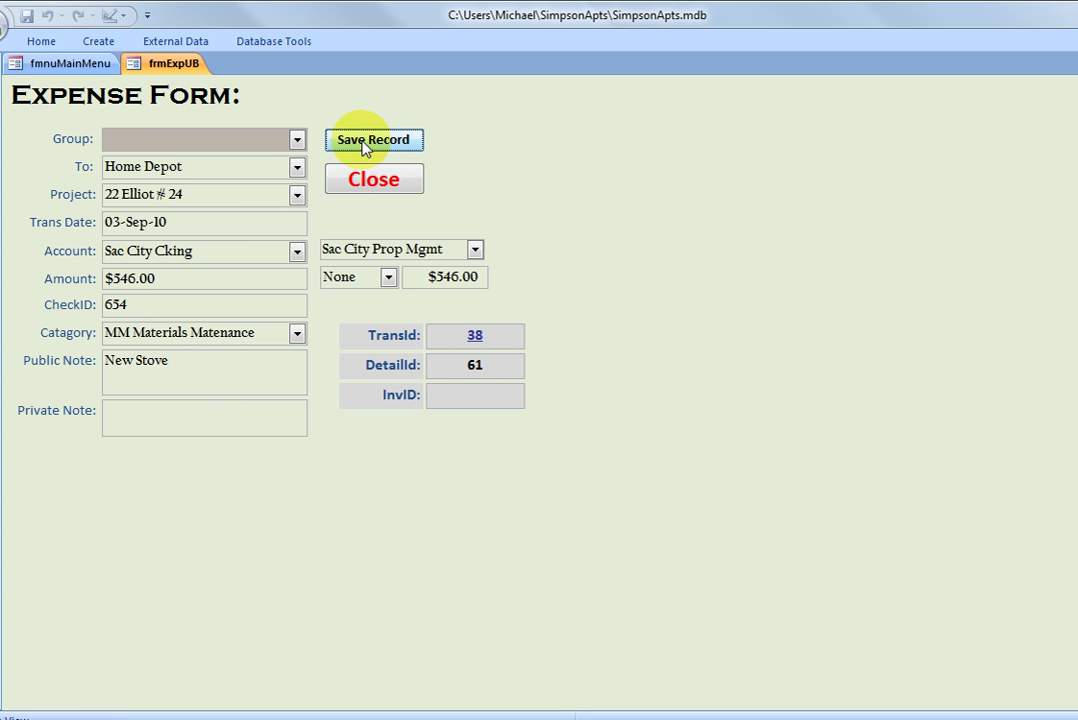
Sort the expense detail list by issue date, newest first, and view the full record of the Home Depot expense
left_click(362, 180)
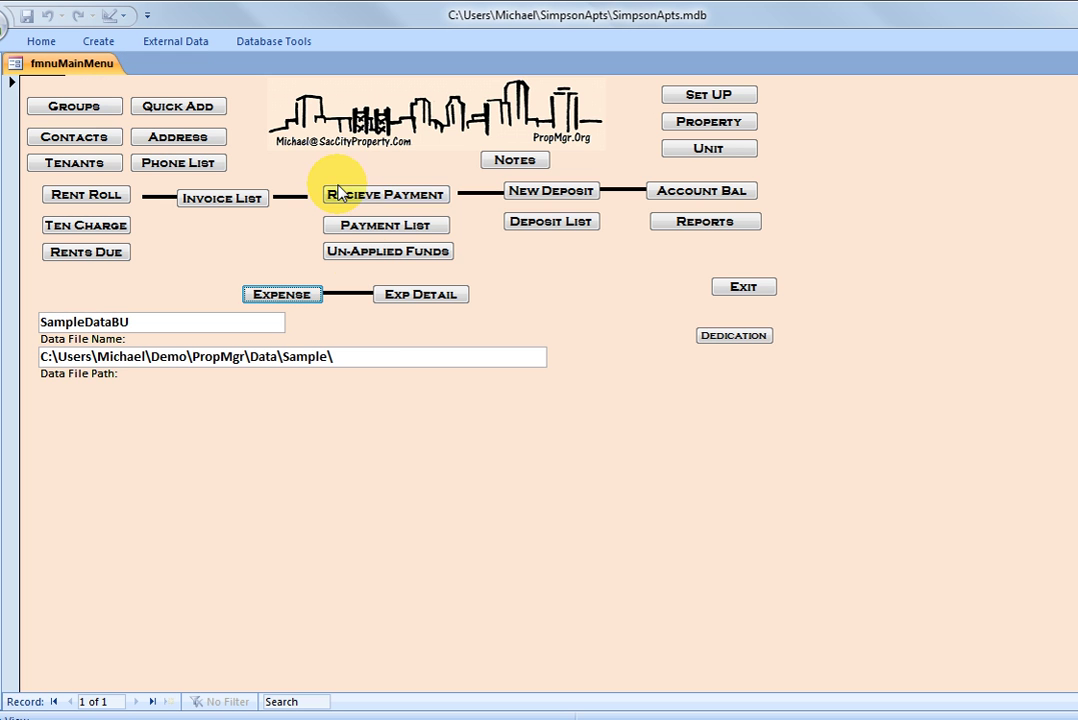
left_click(425, 300)
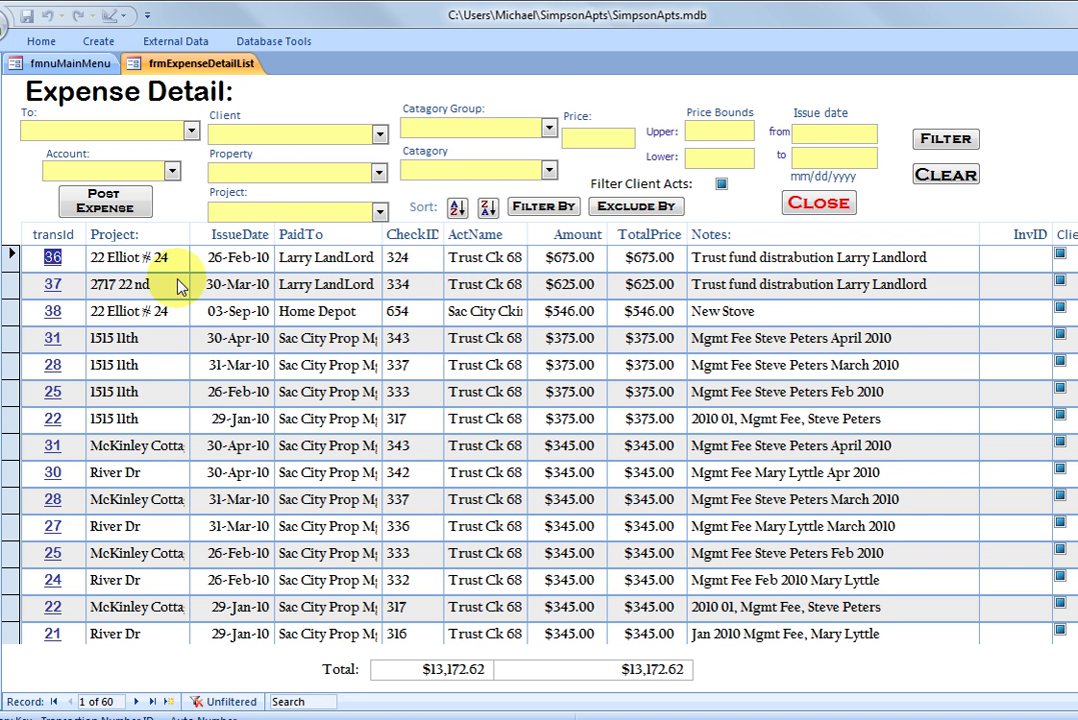
left_click(215, 265)
left_click(487, 207)
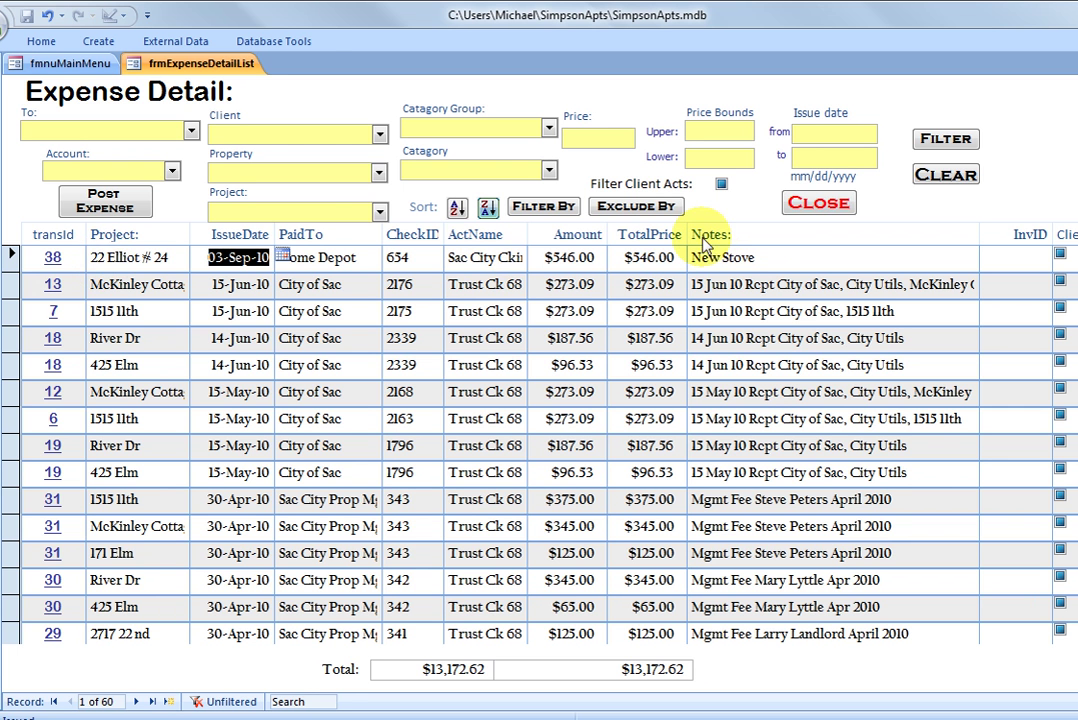
left_click(52, 256)
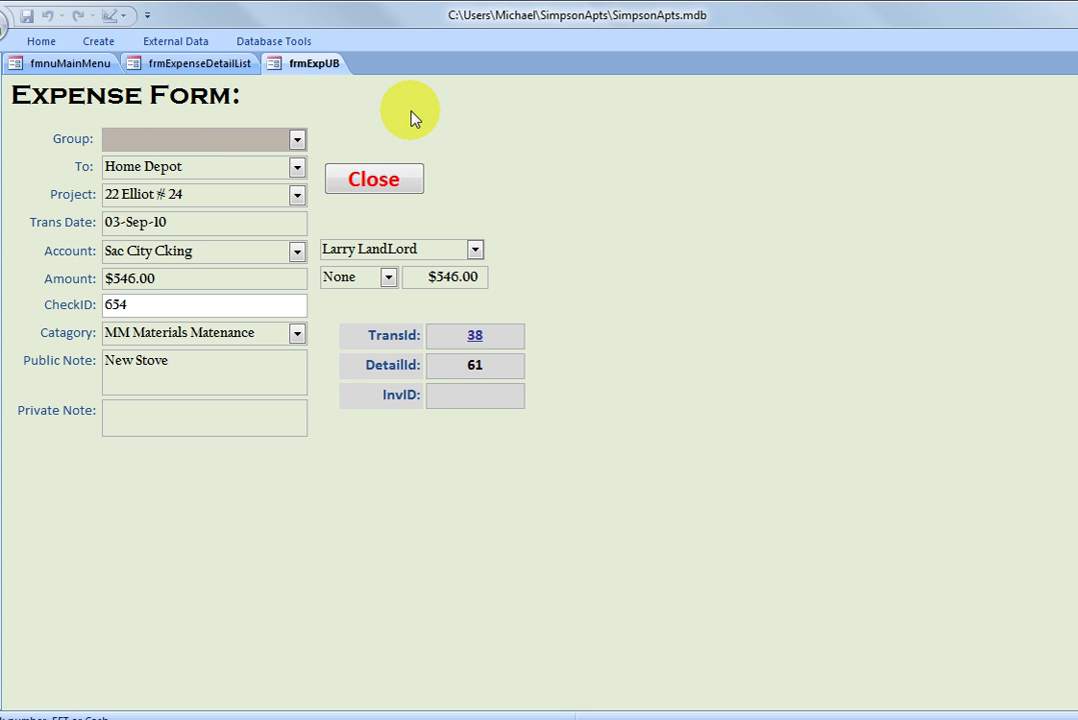
left_click(358, 178)
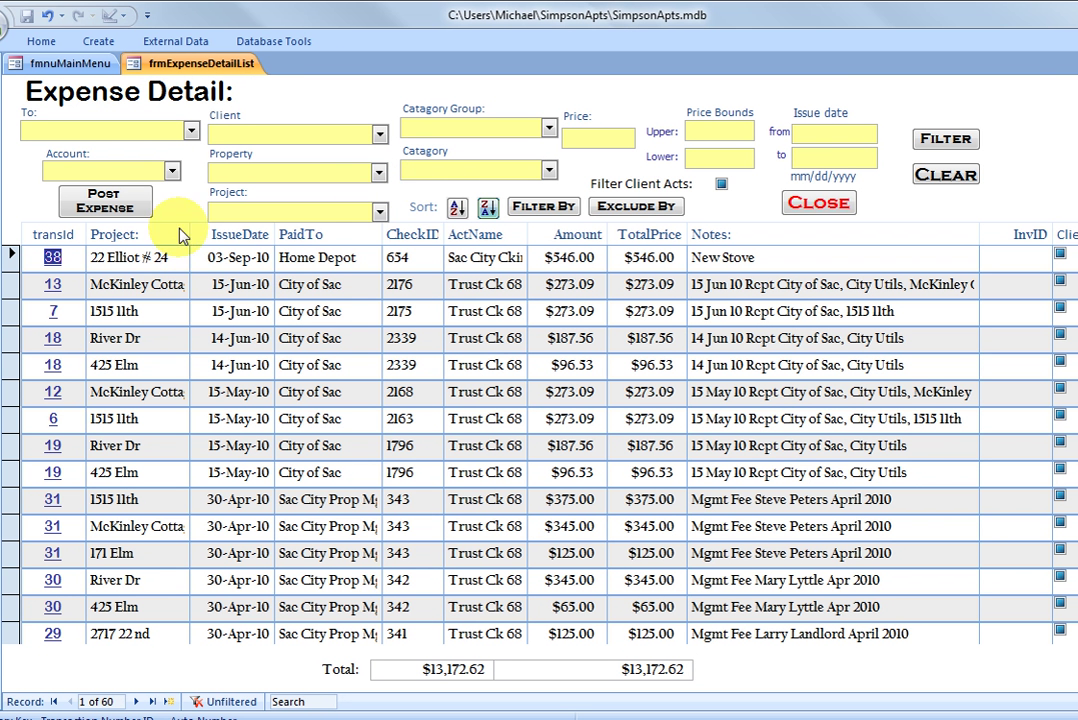
left_click(379, 173)
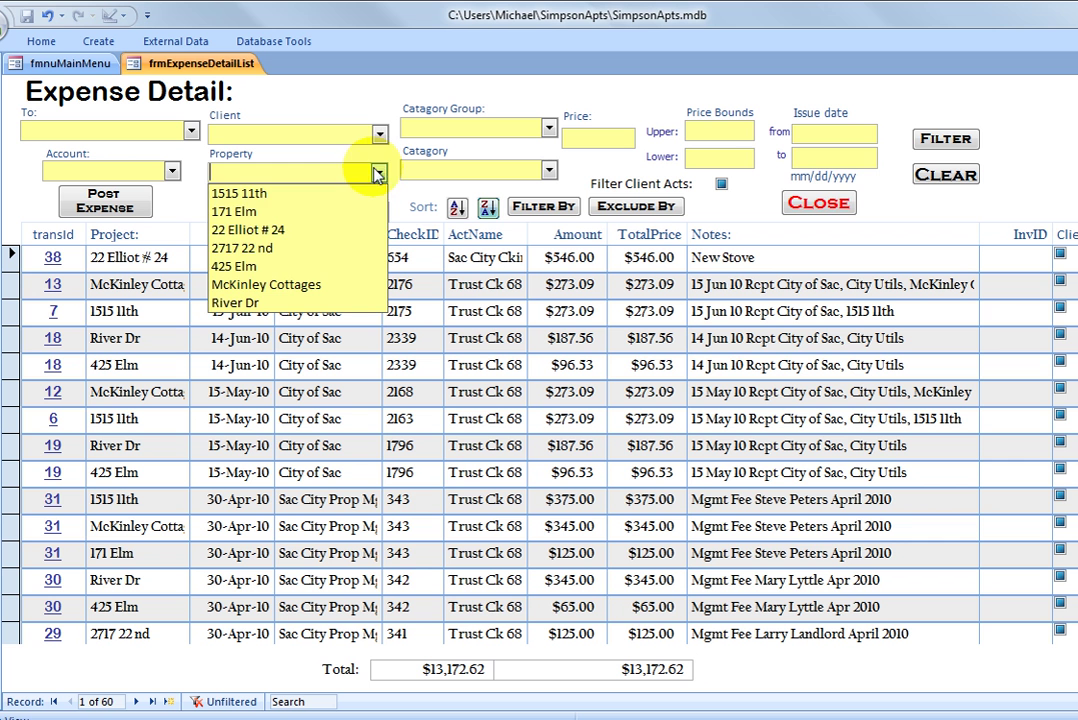
left_click(306, 232)
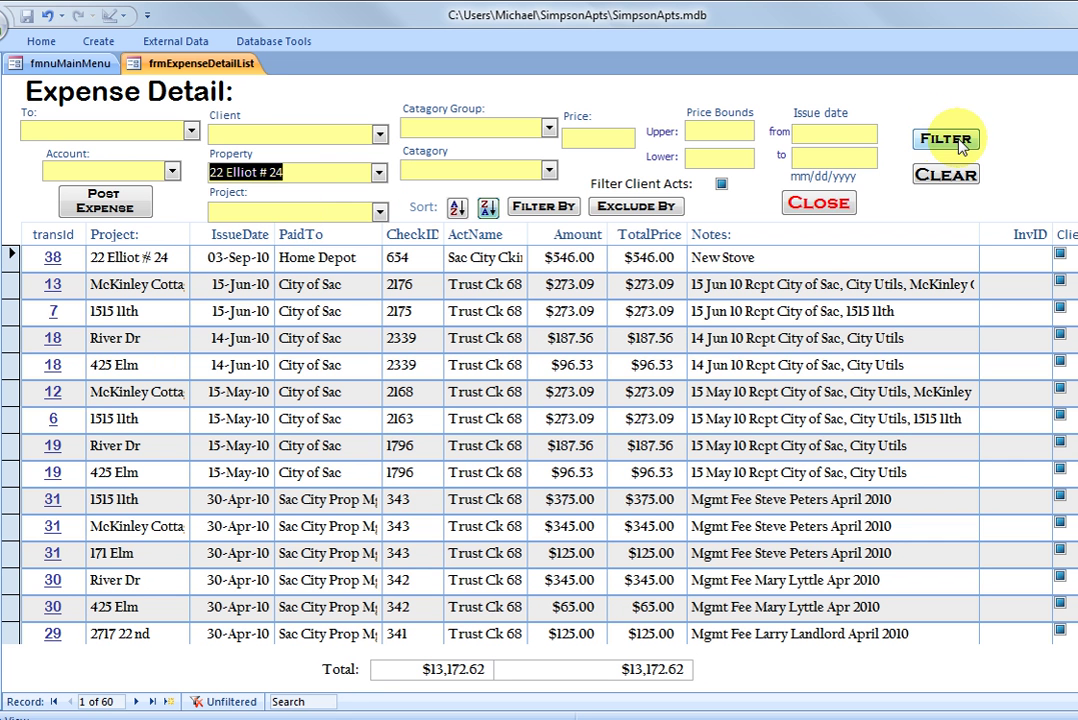
left_click(835, 132)
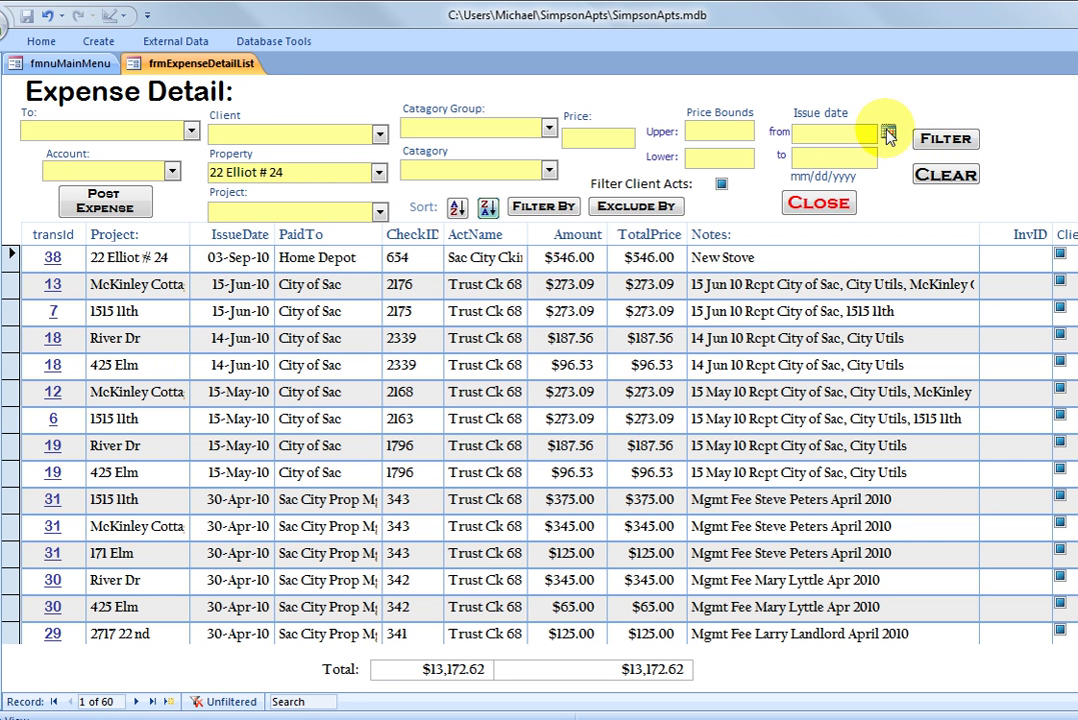
left_click(888, 133)
left_click(732, 151)
left_click(732, 151)
left_click(732, 151)
left_click(732, 151)
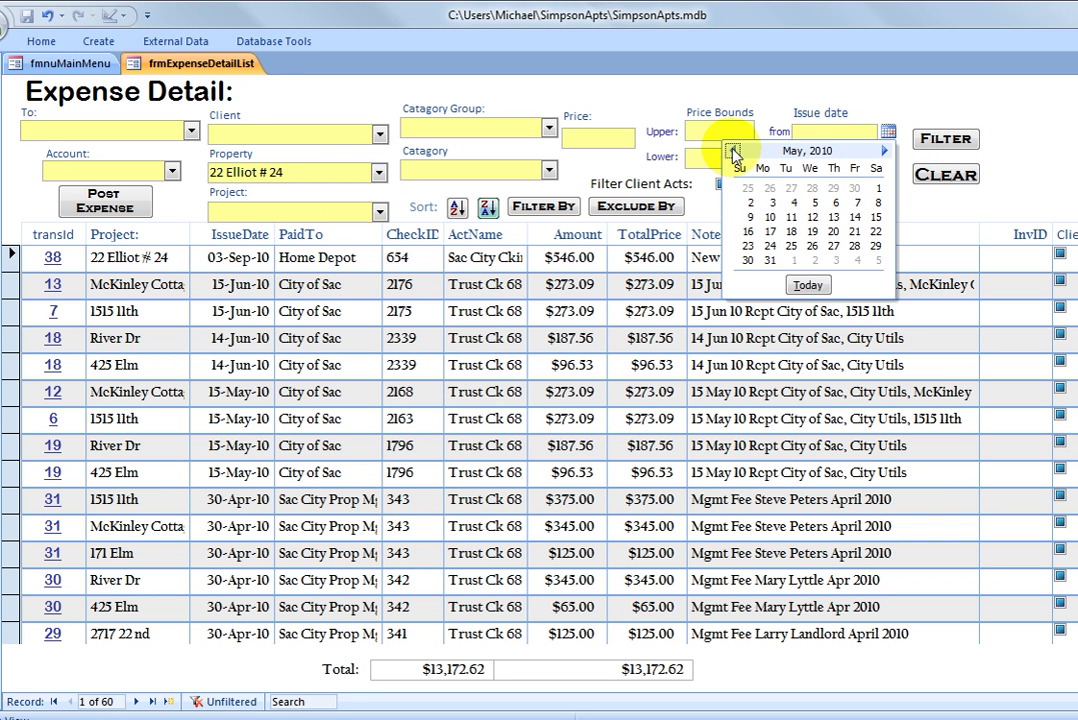
left_click(878, 188)
left_click(852, 160)
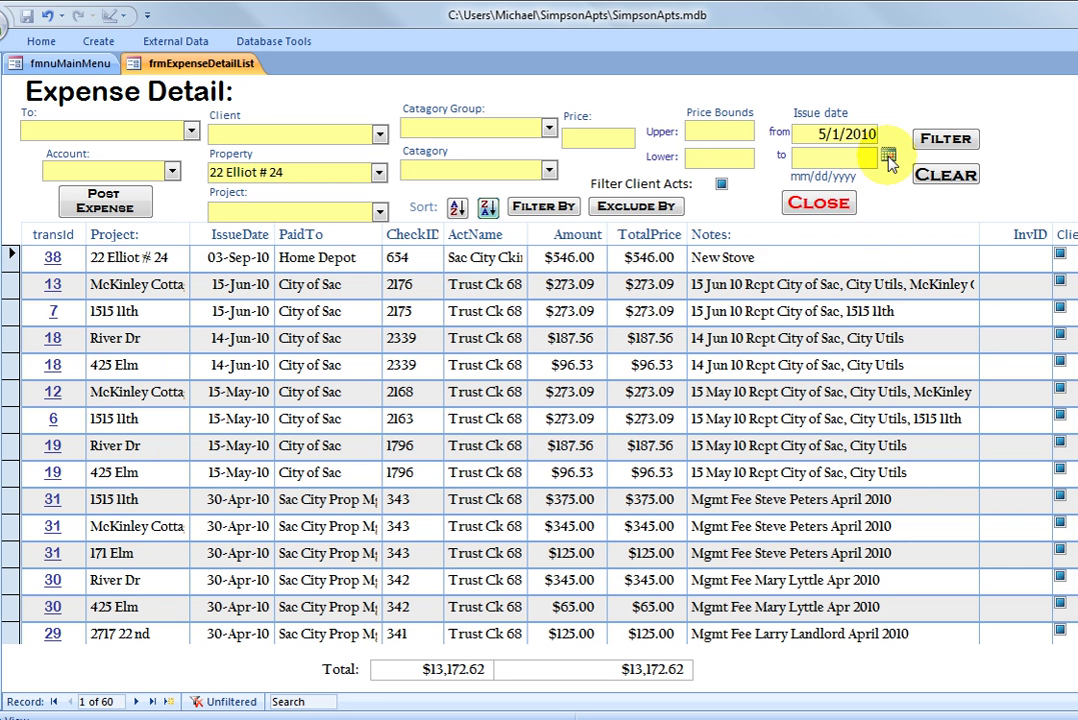
left_click(888, 155)
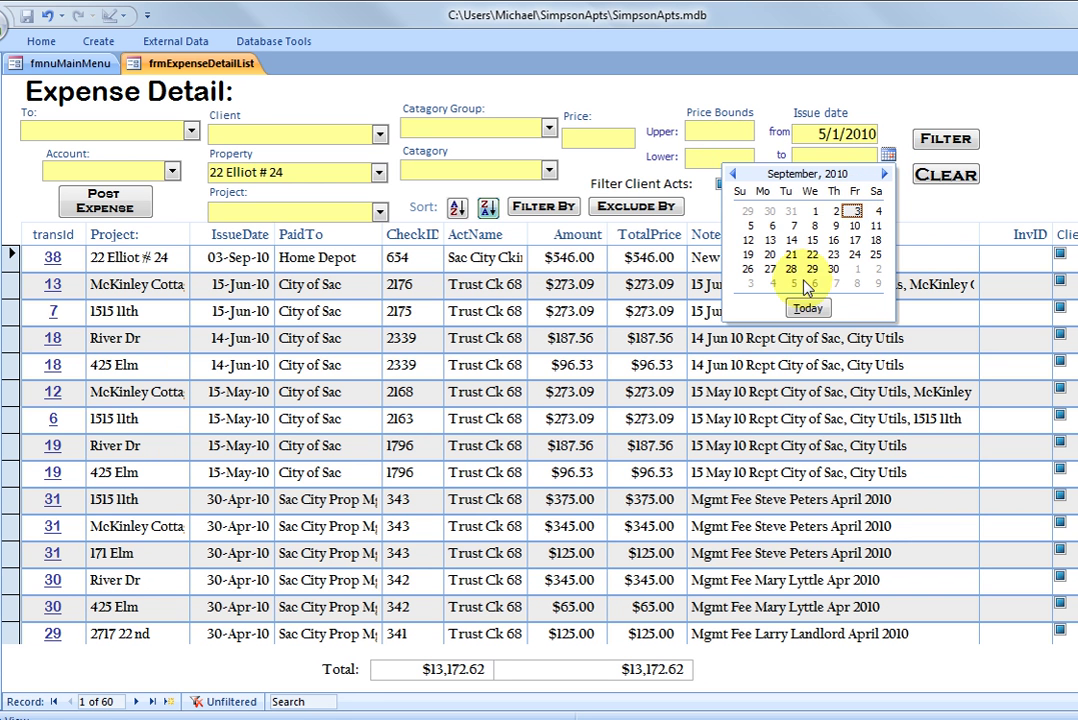
left_click(808, 308)
left_click(937, 142)
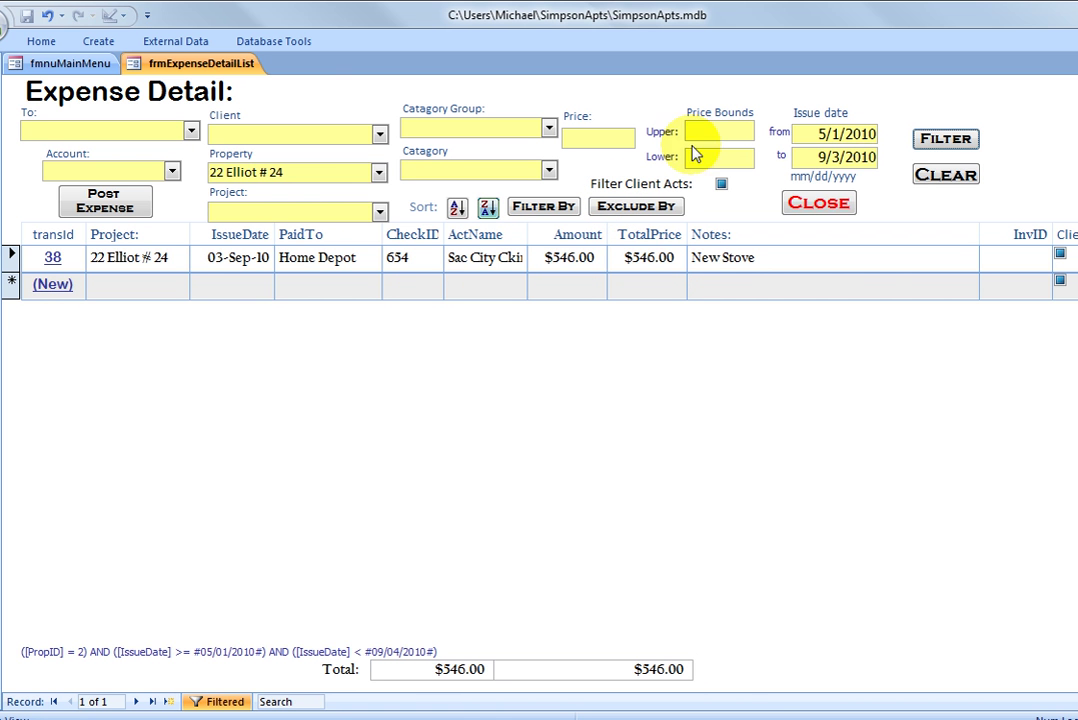
left_click(940, 178)
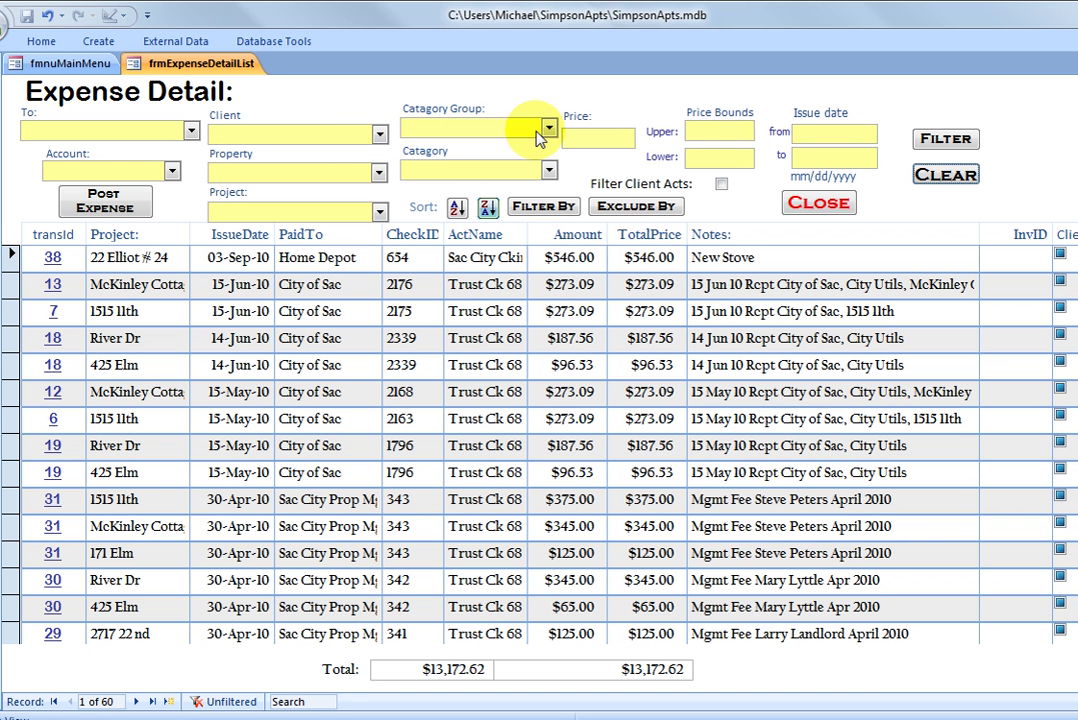
left_click(378, 172)
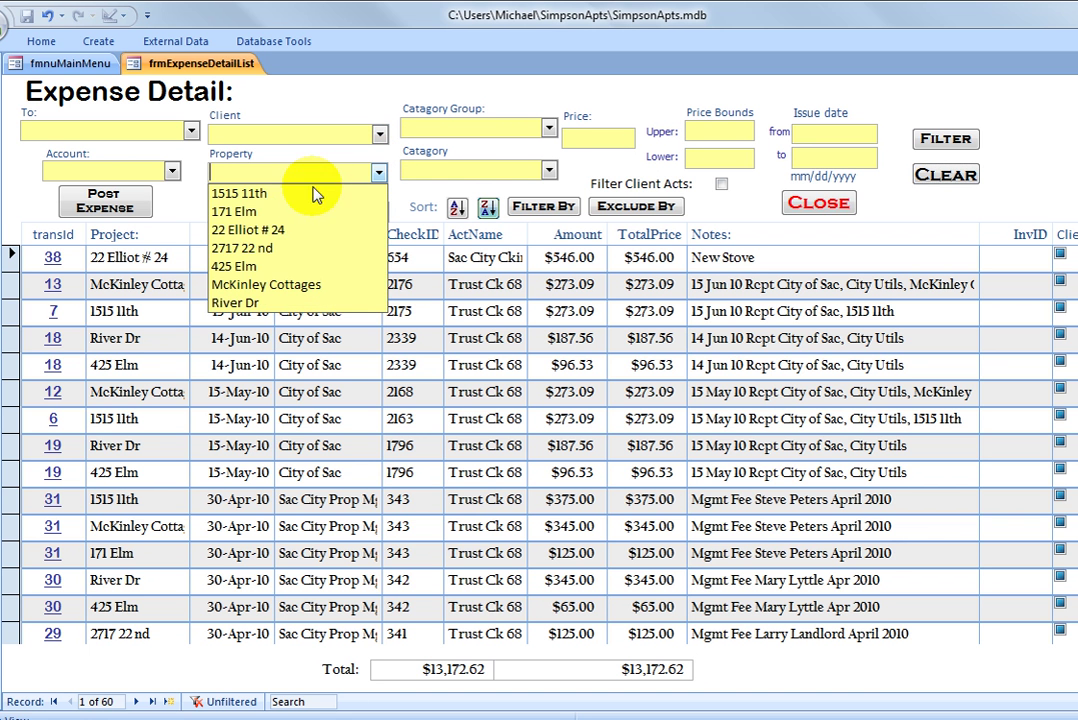
left_click(295, 232)
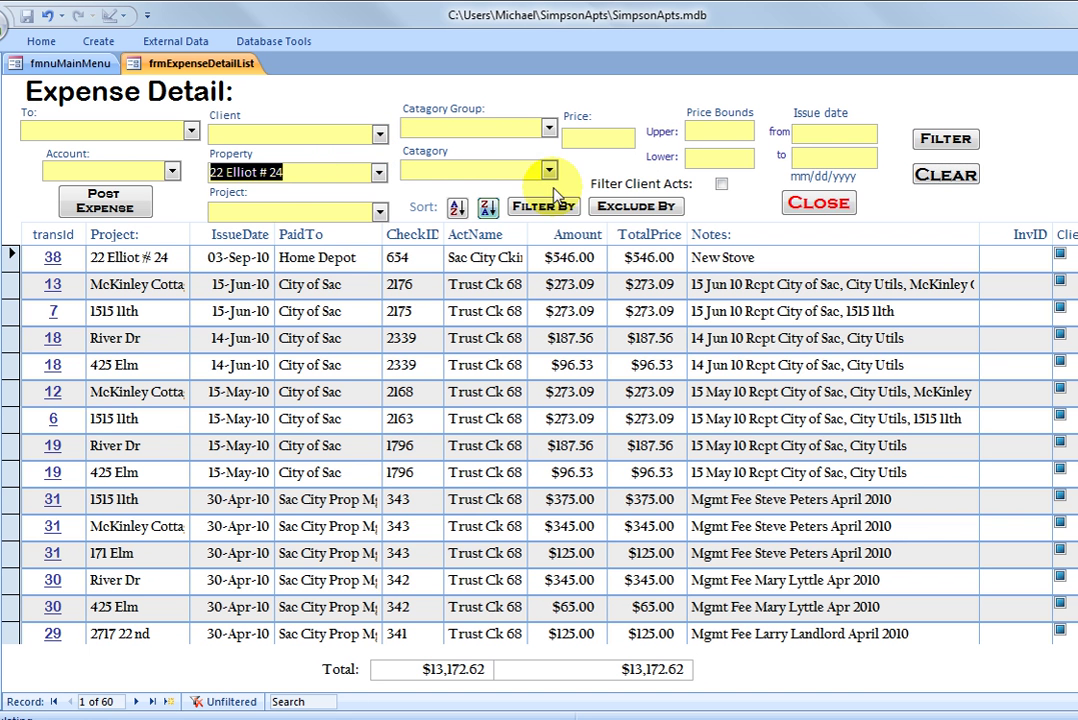
left_click(940, 140)
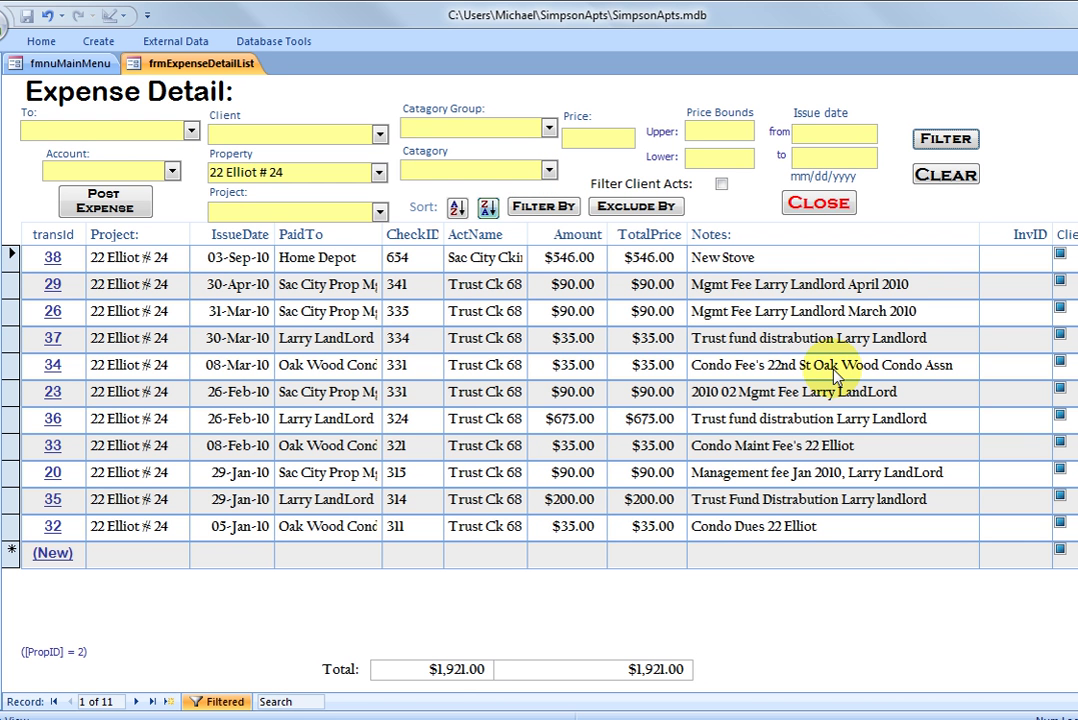
Replace the property filter with the category MM Materials Matenance, and close the expense detail list after viewing it
left_click(930, 172)
left_click(549, 128)
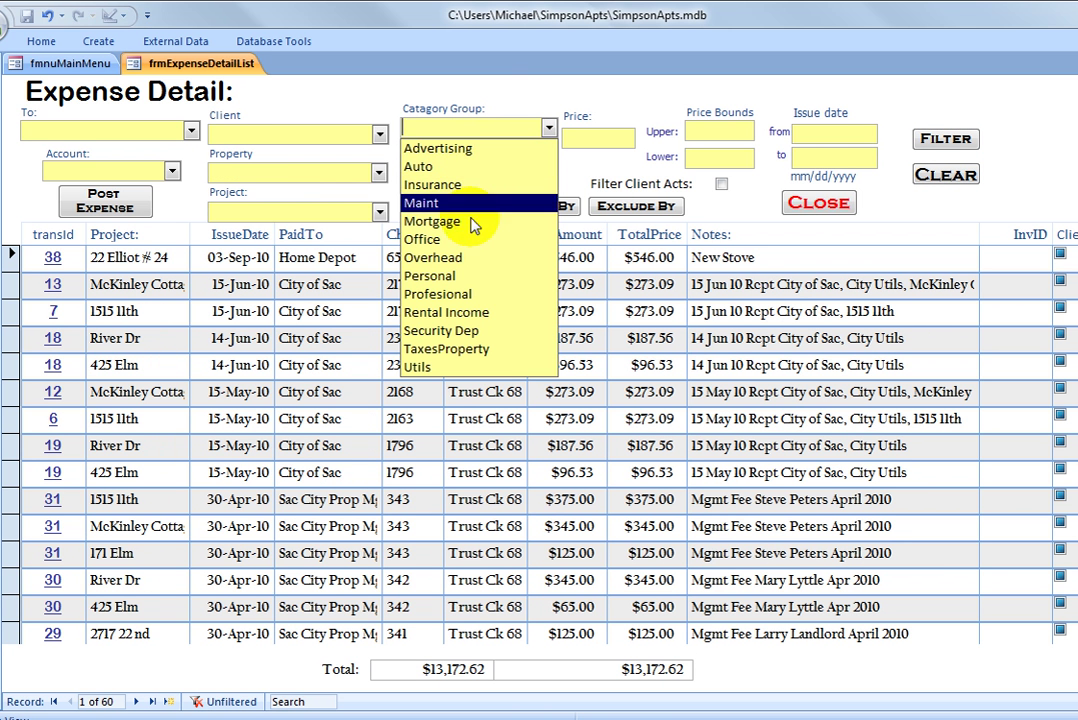
left_click(512, 127)
left_click(547, 172)
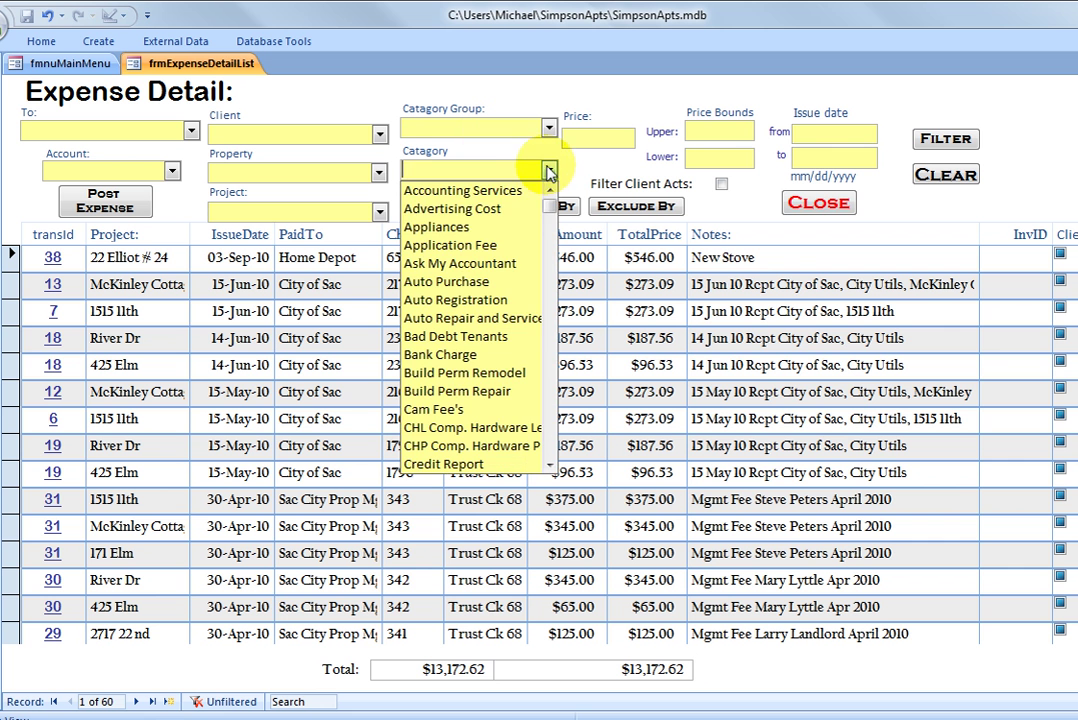
scroll(462, 263, "down", 12)
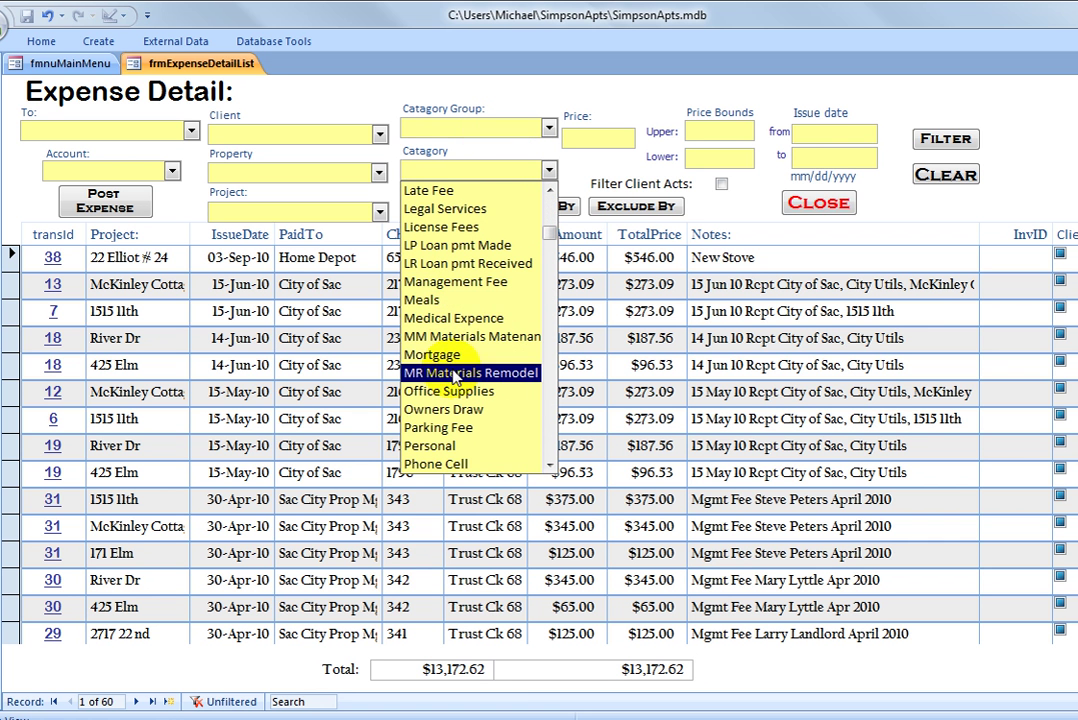
left_click(455, 338)
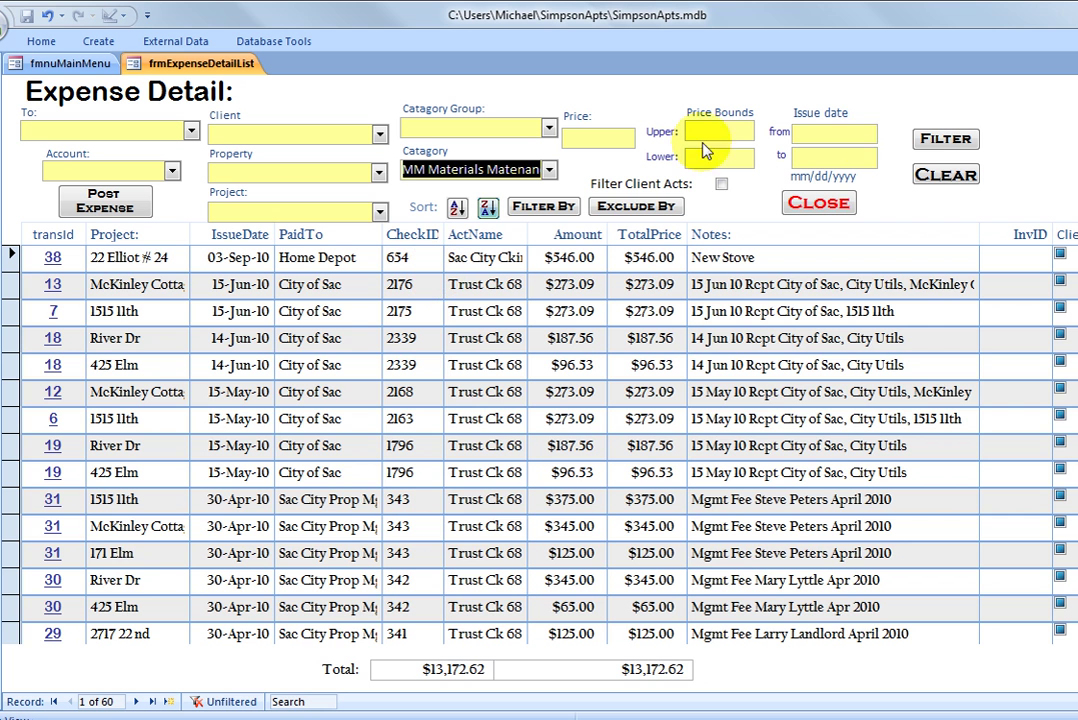
left_click(943, 140)
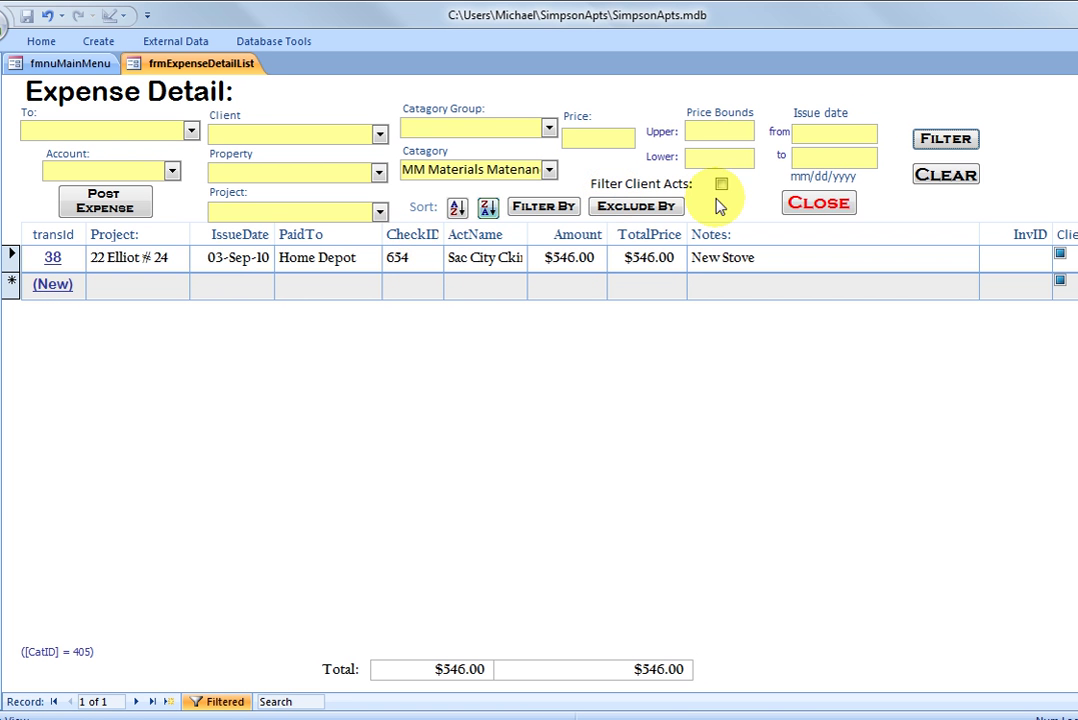
left_click(822, 204)
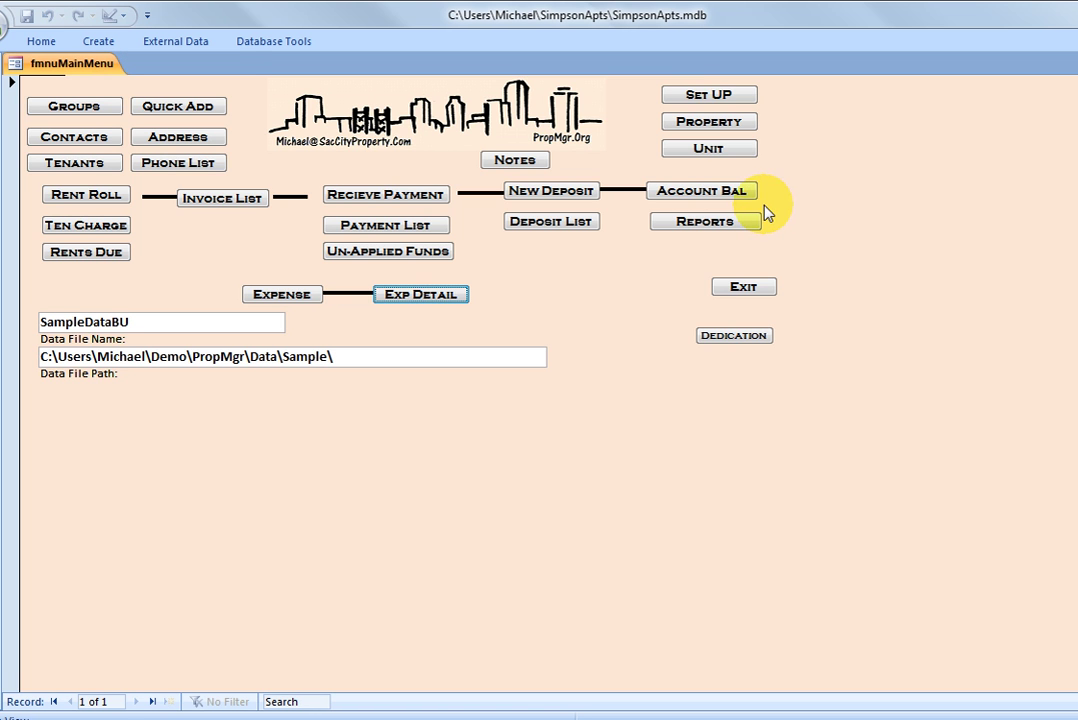
View the available setup options, return to the main menu, and exit the property management database
left_click(707, 96)
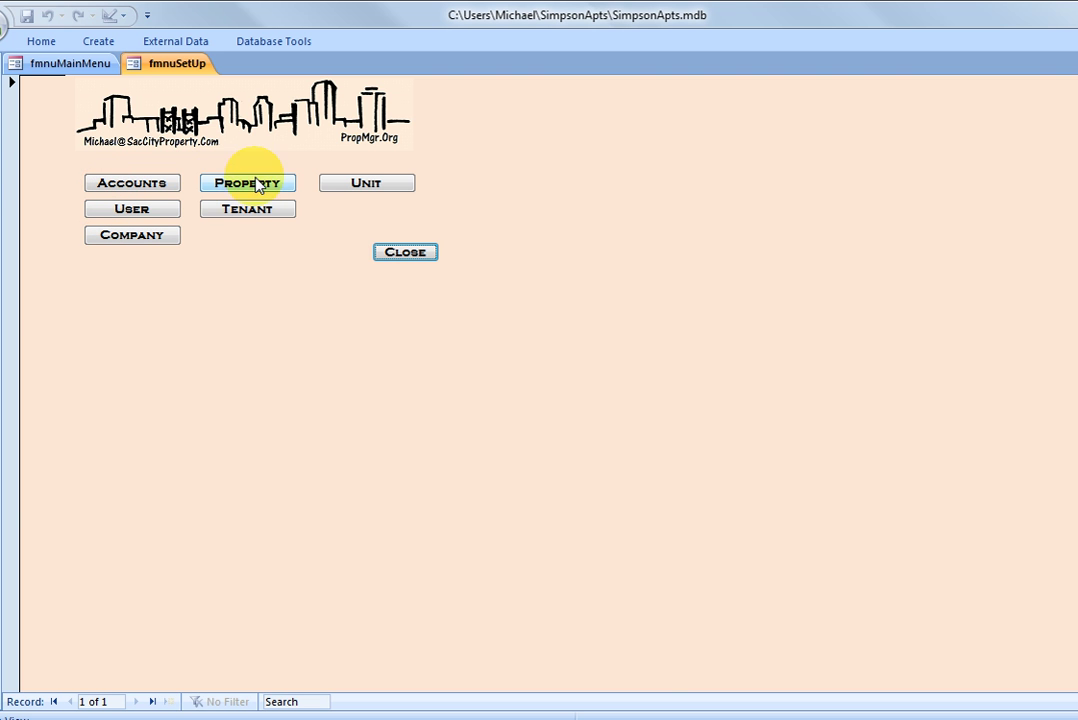
left_click(407, 254)
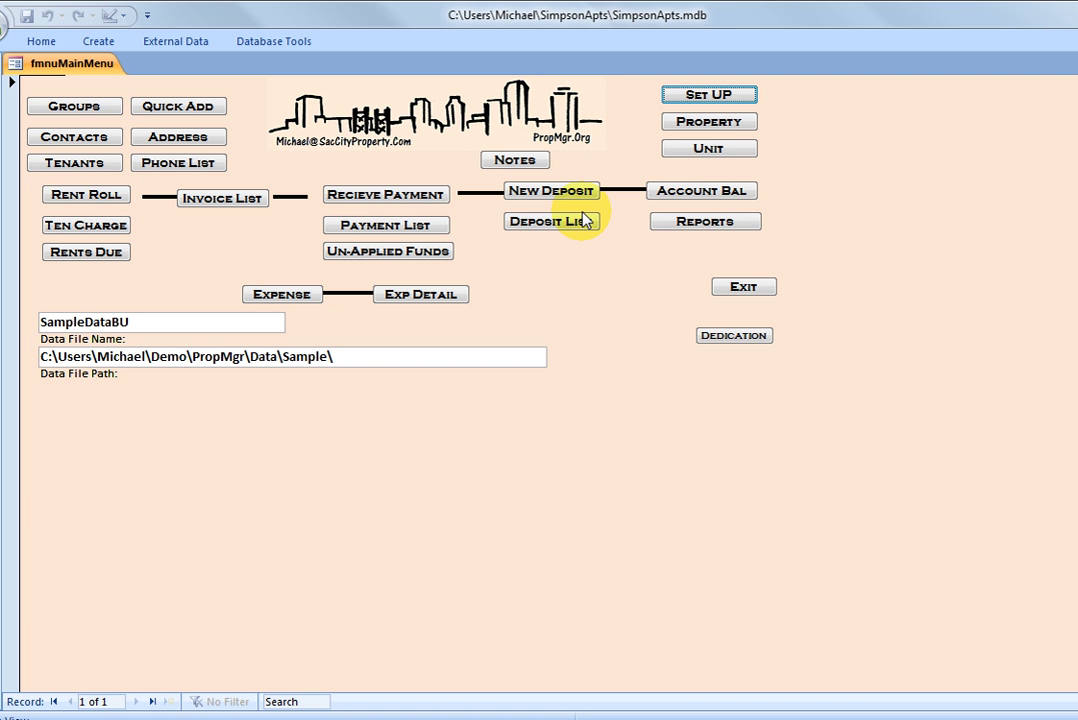
left_click(742, 287)
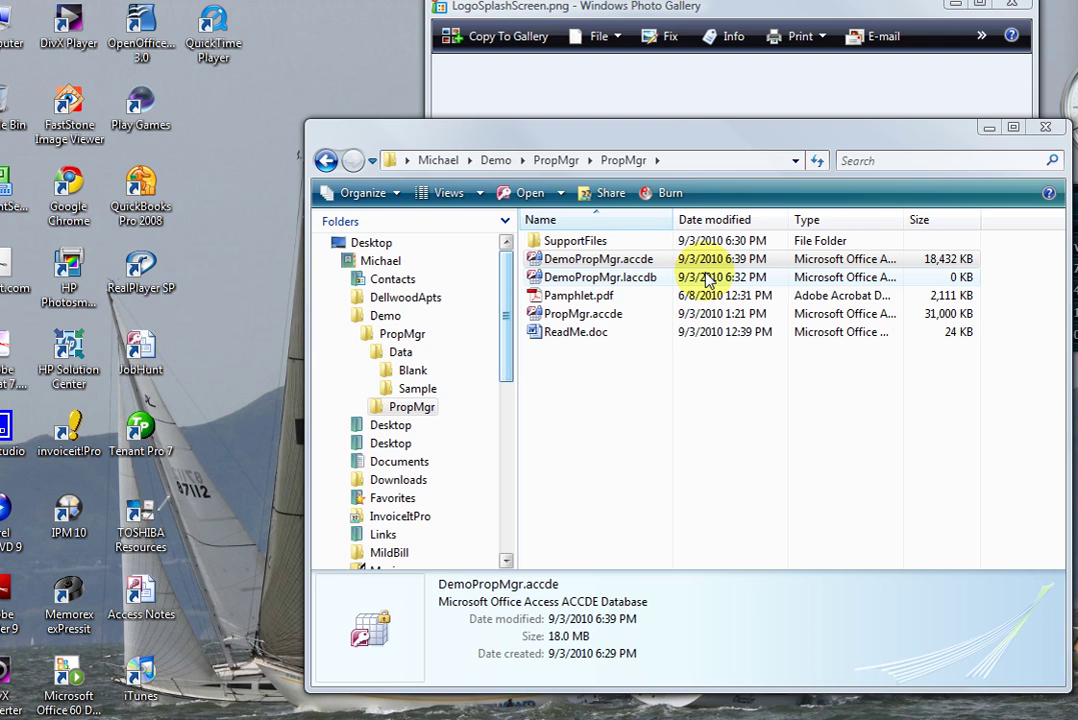